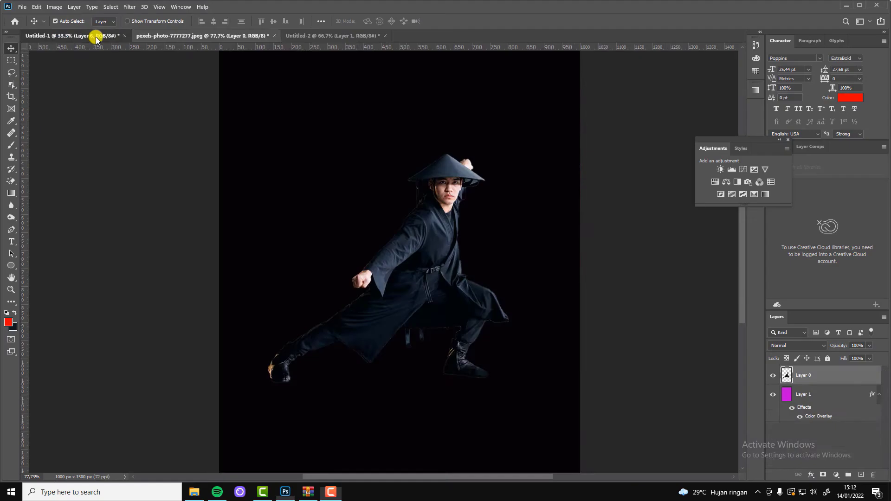
Remove the walking figure from the rainy street using a rectangular selection and Content-Aware Fill.
scroll(385, 397, up, 4)
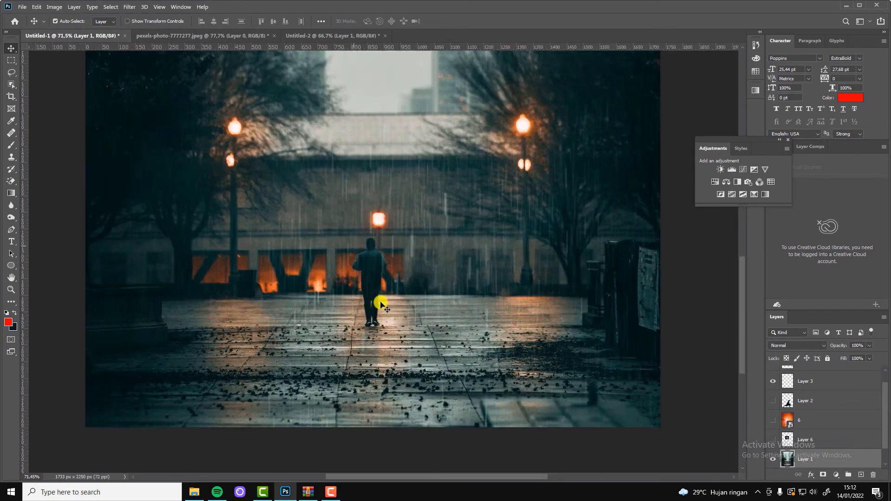
key(m)
drag(335, 229, 418, 339)
click(37, 6)
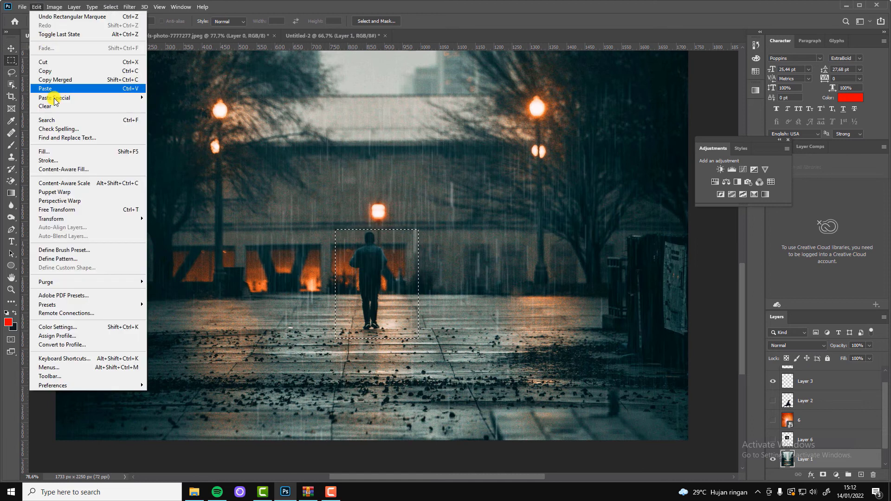
click(69, 168)
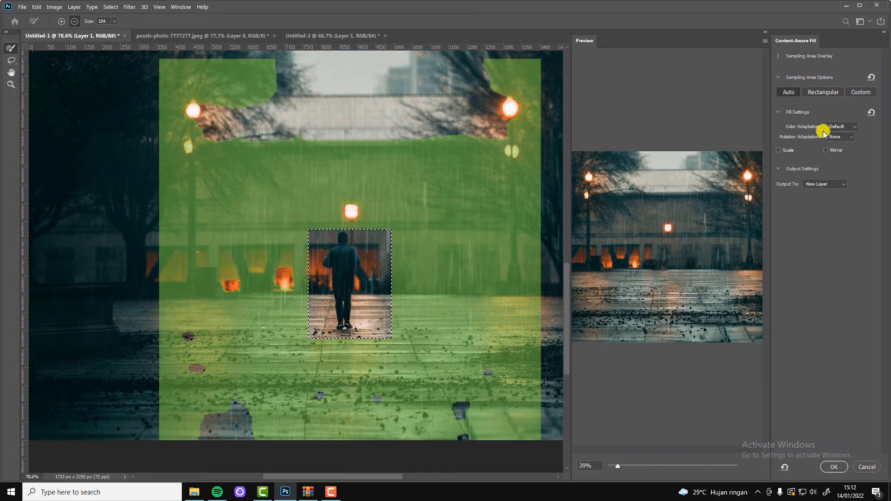
click(834, 467)
Select the original street layer and bring the warrior onto the street.
scroll(531, 260, down, 2)
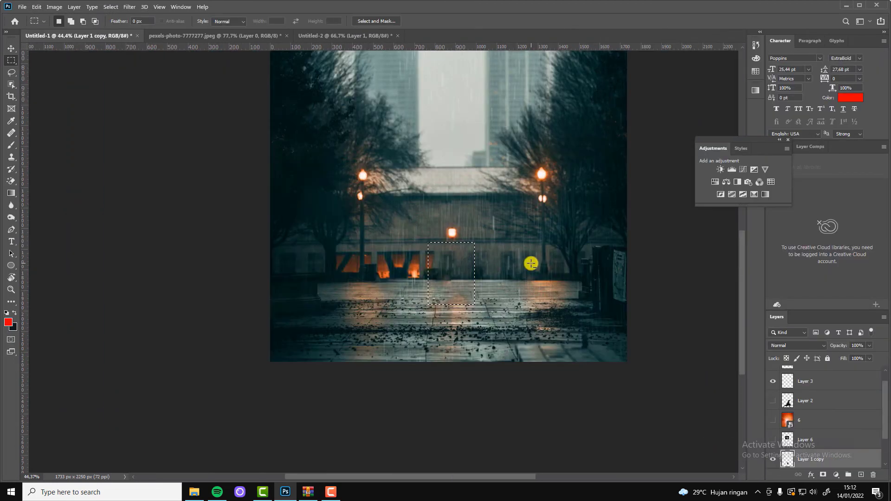
click(11, 48)
scroll(423, 308, down, 1)
click(423, 308)
Enlarge the warrior slightly and shift him up-left with Free Transform, comparing visibility.
click(773, 381)
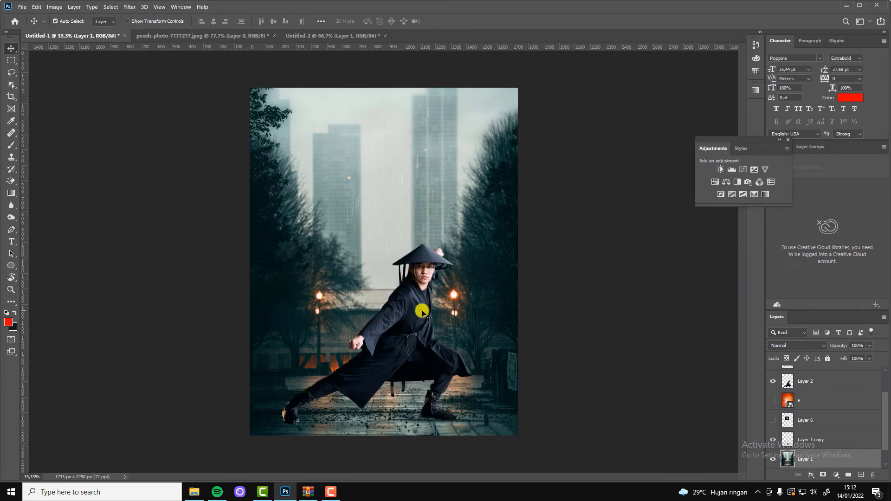
click(807, 381)
scroll(384, 264, up, 1)
key(ctrl+t)
drag(277, 227, 271, 213)
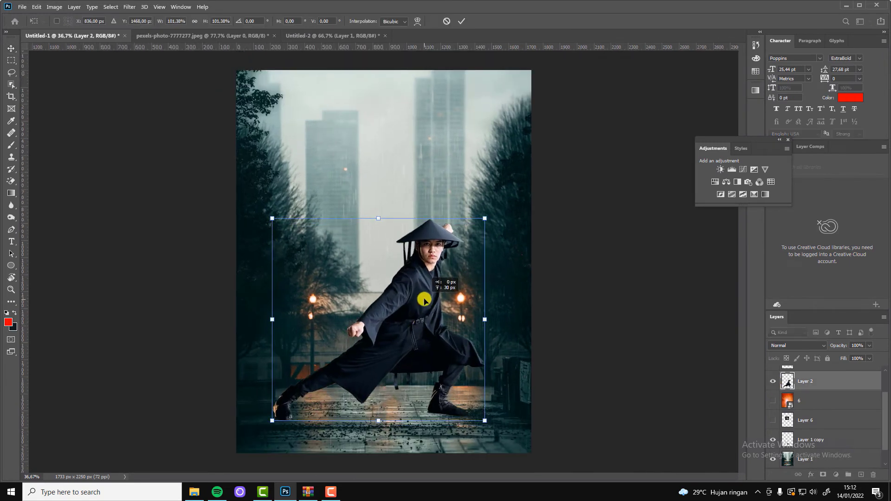
key(Return)
scroll(441, 391, down, 2)
scroll(428, 239, up, 2)
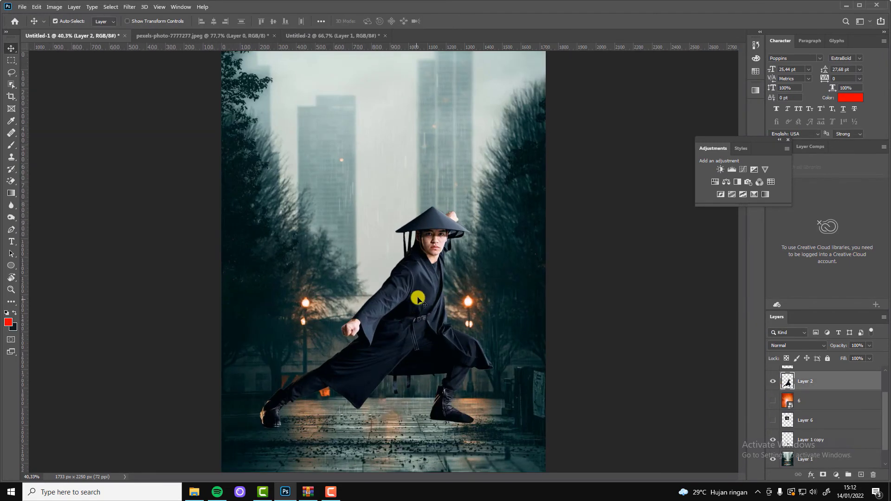
click(773, 381)
click(835, 474)
Clip a Color Balance to the warrior, shifting midtones toward cyan and blue, and add an empty layer.
click(827, 395)
key(ctrl+alt+g)
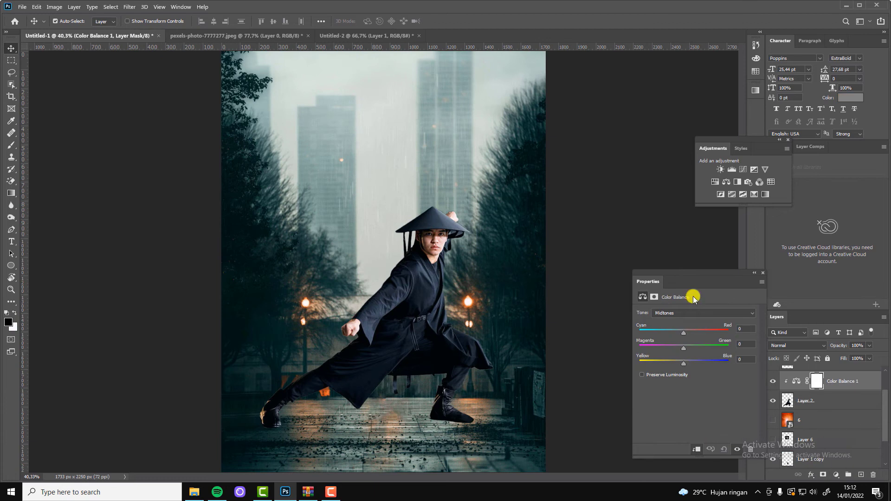
drag(648, 281, 641, 262)
drag(667, 312, 663, 312)
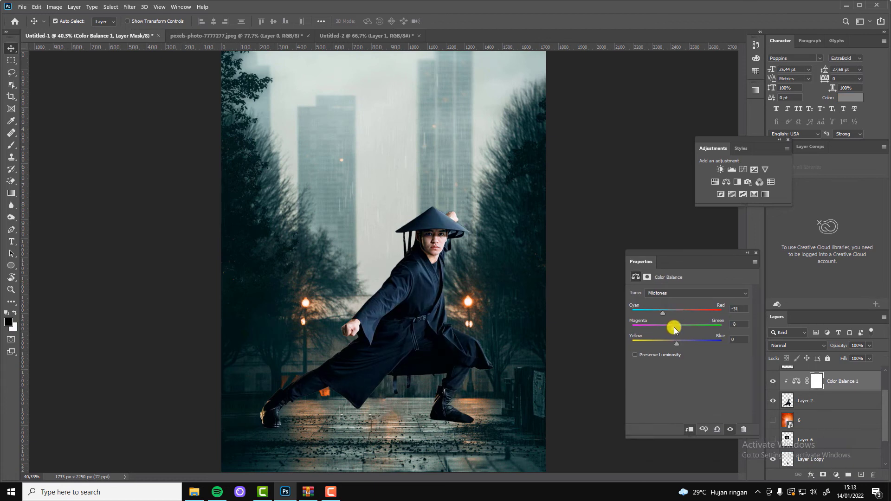
drag(677, 342, 667, 344)
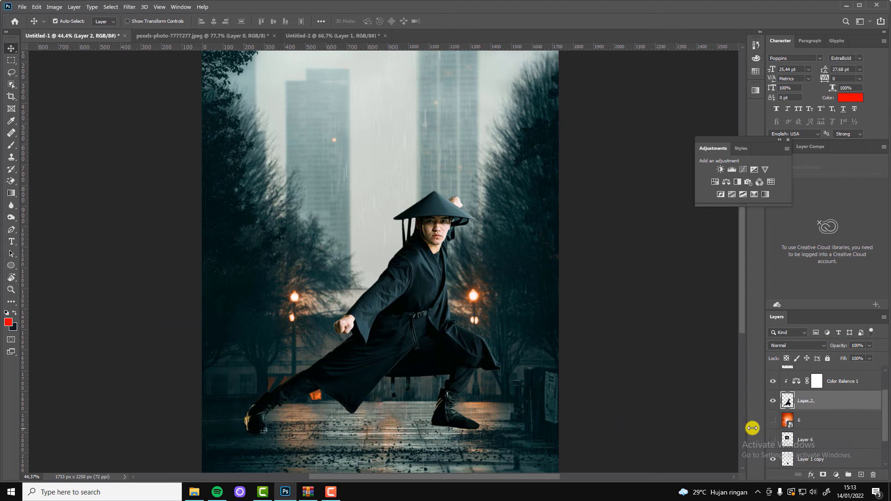
key(ctrl+shift+alt+n)
Paint a soft black shadow under the warrior's boots with a soft round brush.
scroll(377, 308, up, 5)
scroll(69, 245, up, 2)
key(b)
key(x)
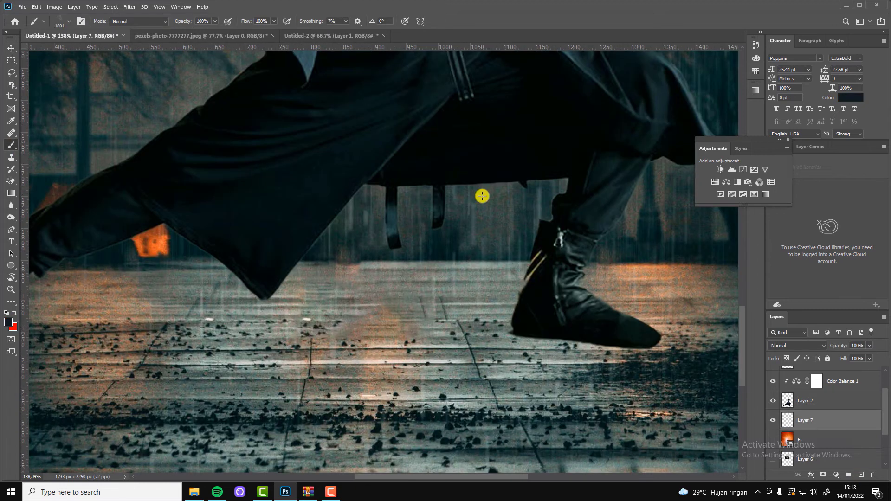
right_click(567, 339)
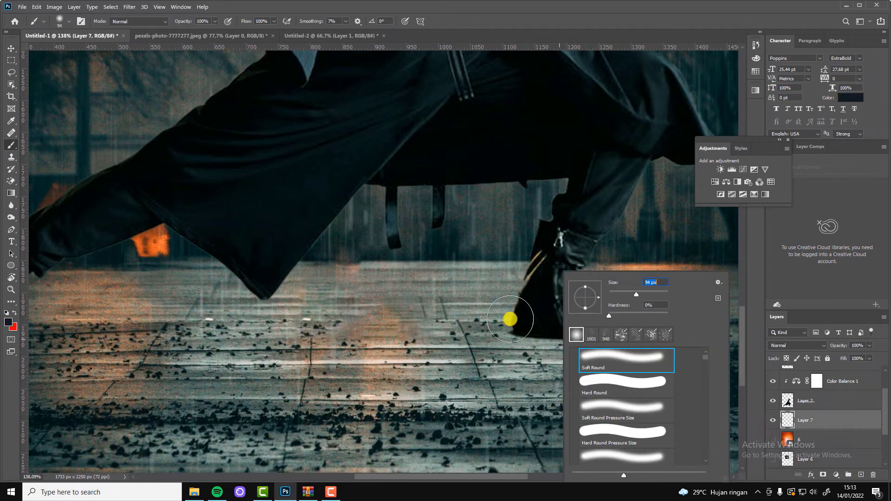
click(619, 292)
click(522, 328)
mouse_move(522, 328)
mouse_down()
mouse_move(514, 334)
mouse_move(592, 338)
mouse_move(525, 333)
mouse_up()
Lower the shadow layer's opacity to 57%.
click(828, 368)
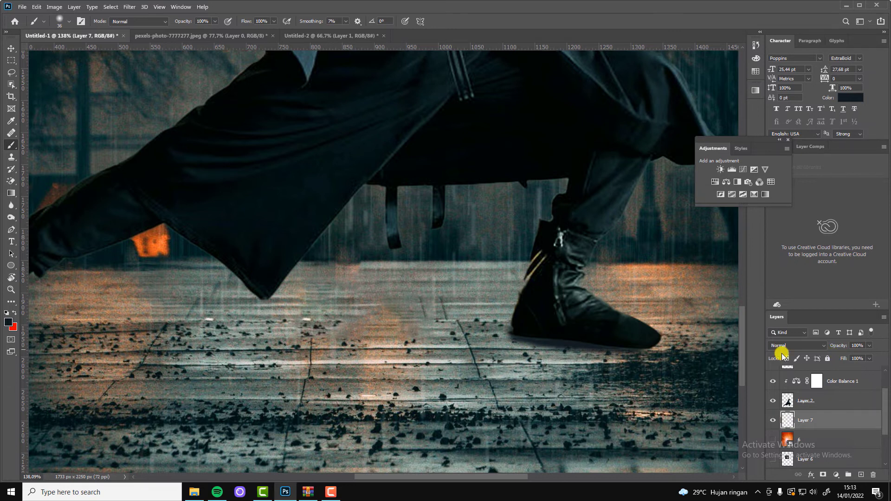
drag(869, 345, 850, 355)
scroll(101, 340, down, 2)
scroll(101, 340, up, 3)
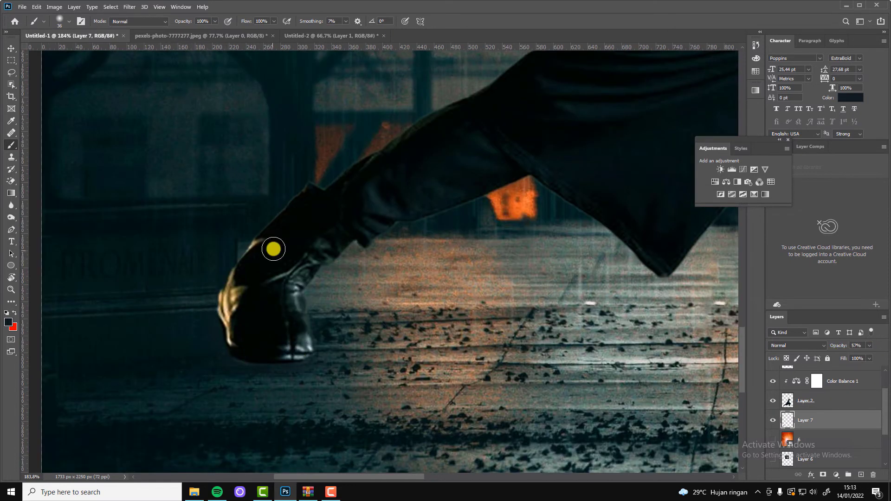
scroll(309, 366, down, 4)
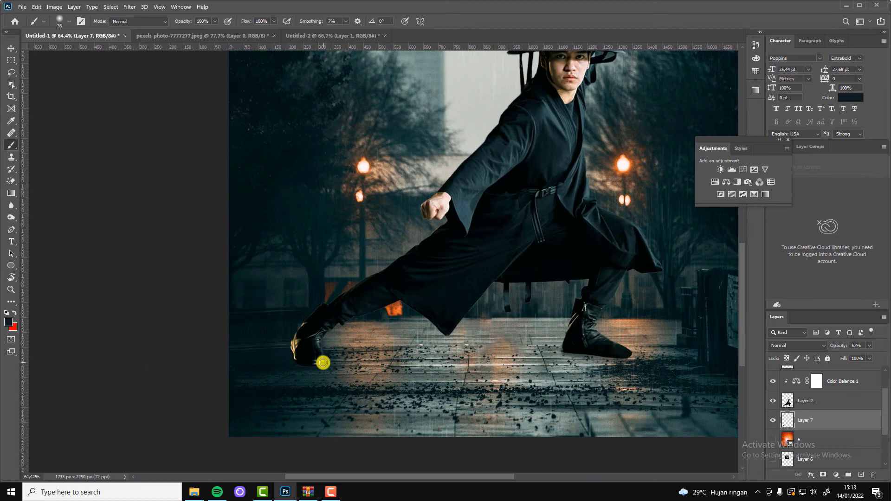
key(v)
scroll(408, 209, down, 2)
scroll(433, 360, down, 1)
Duplicate the warrior layer and colorize the copy to black with Hue/Saturation.
scroll(422, 243, up, 1)
ctrl+click(422, 242)
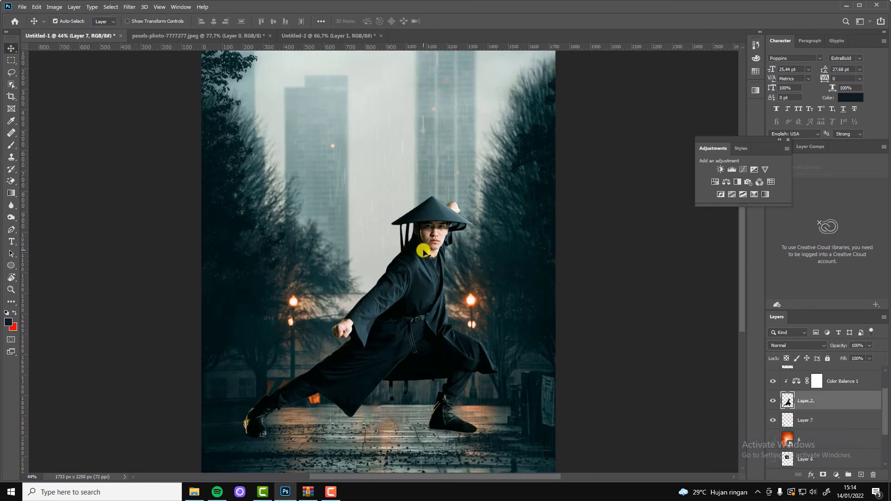
key(ctrl+j)
key(ctrl+u)
click(737, 388)
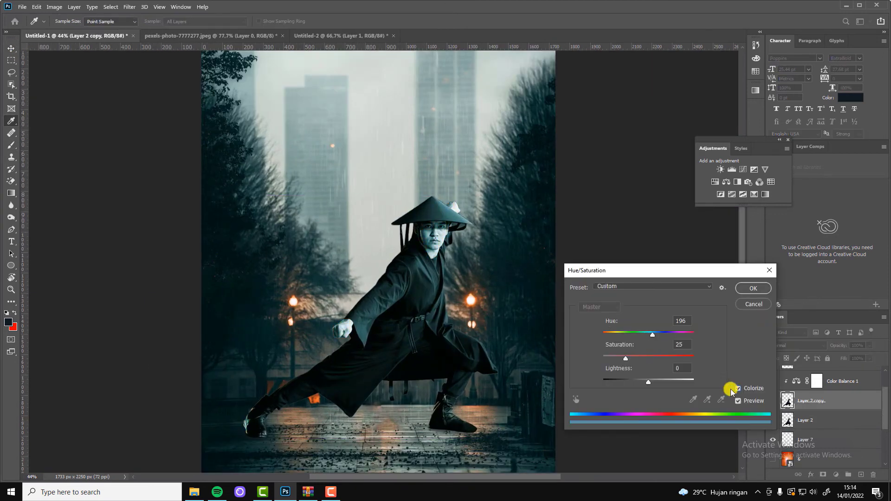
drag(648, 380, 603, 379)
click(753, 288)
Flip the dark copy upside down and squash it vertically.
key(ctrl+t)
drag(370, 196, 393, 252)
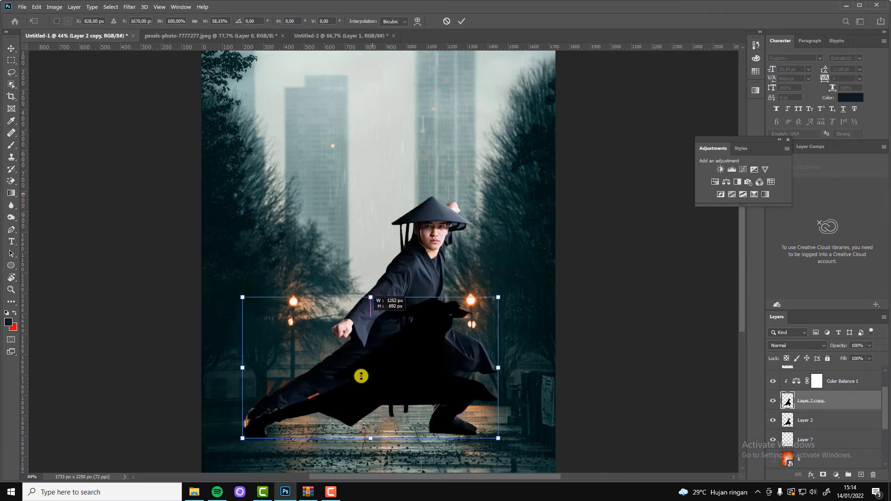
scroll(394, 252, down, 3)
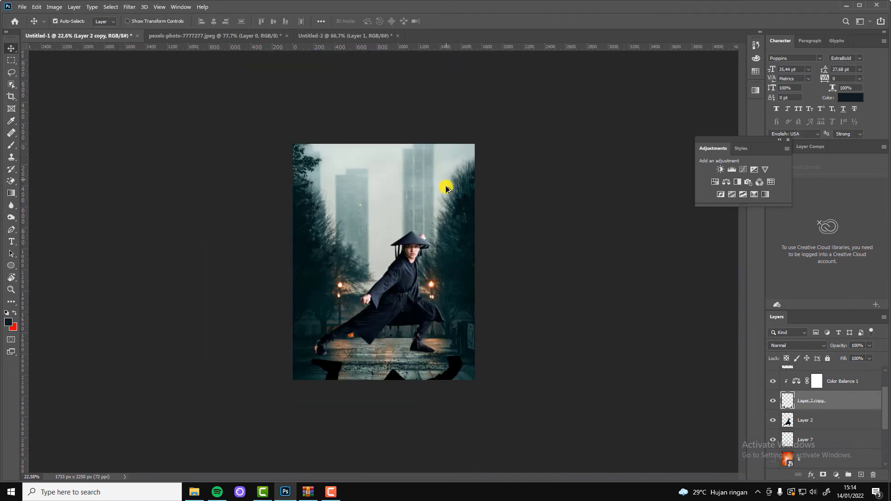
drag(379, 470, 417, 299)
scroll(417, 298, down, 2)
mouse_move(372, 238)
mouse_down()
mouse_move(370, 394)
mouse_move(315, 394)
mouse_move(328, 392)
mouse_up()
click(461, 21)
scroll(328, 409, up, 3)
Move the flipped shadow below the feet and slant its corners to meet both boots.
key(ctrl+t)
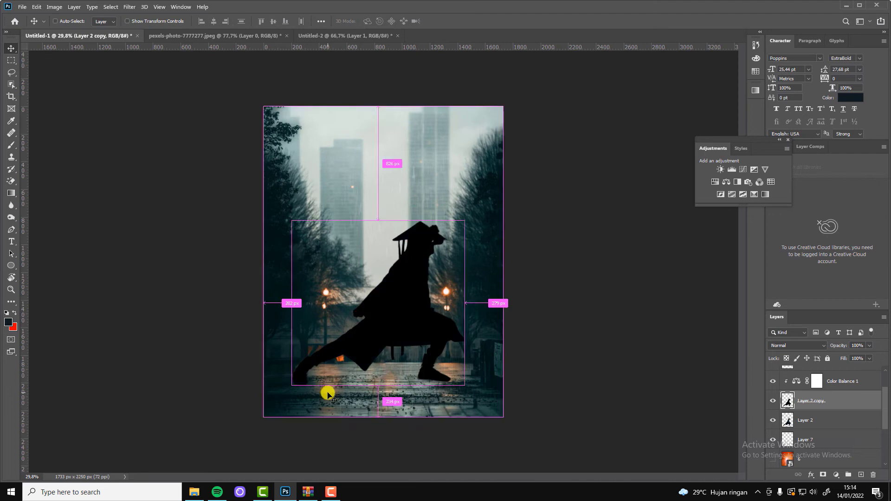
drag(378, 160, 334, 478)
drag(434, 395, 435, 387)
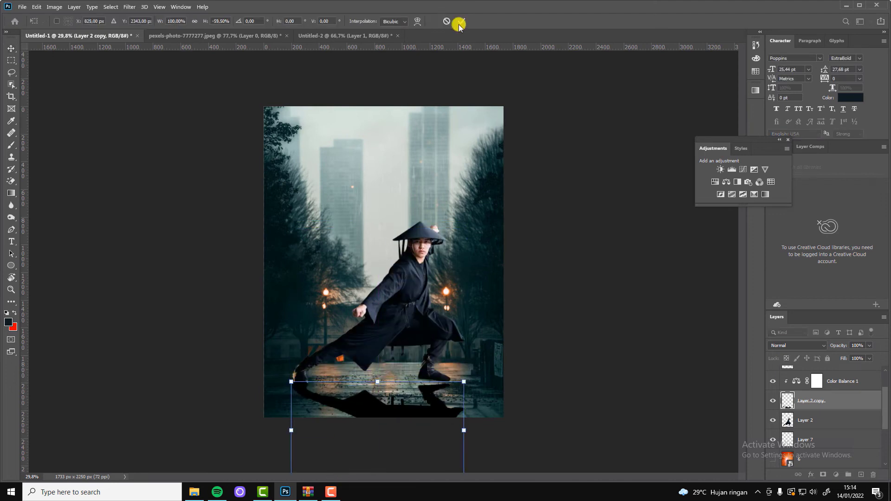
click(461, 21)
scroll(424, 322, up, 3)
key(ctrl+t)
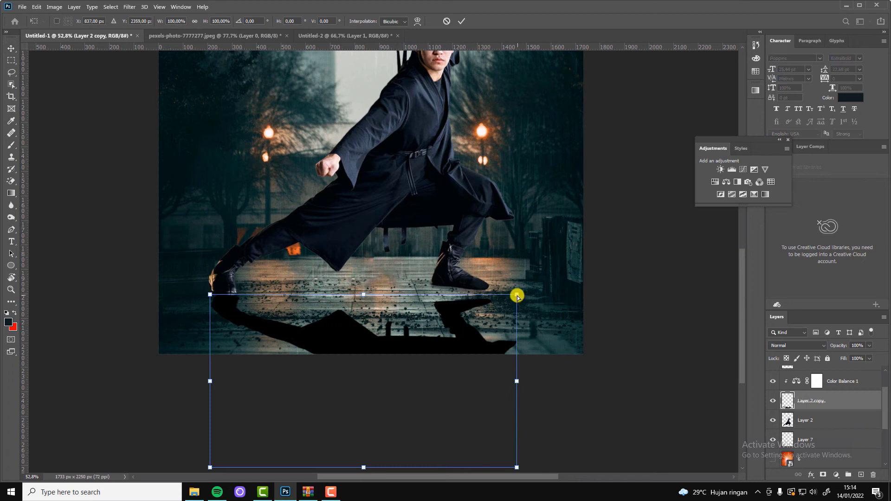
drag(515, 294, 516, 281)
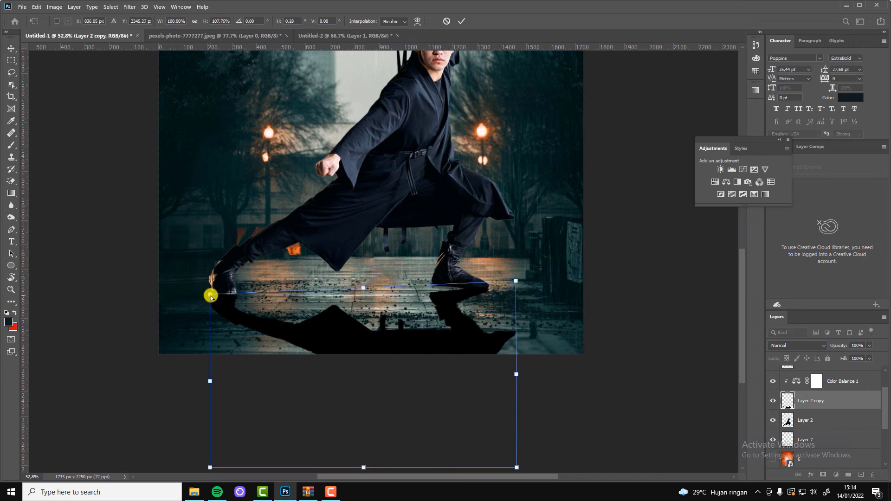
drag(210, 295, 211, 281)
click(462, 21)
Set the shadow to 58% opacity and soften it with Gaussian Blur.
drag(869, 345, 856, 357)
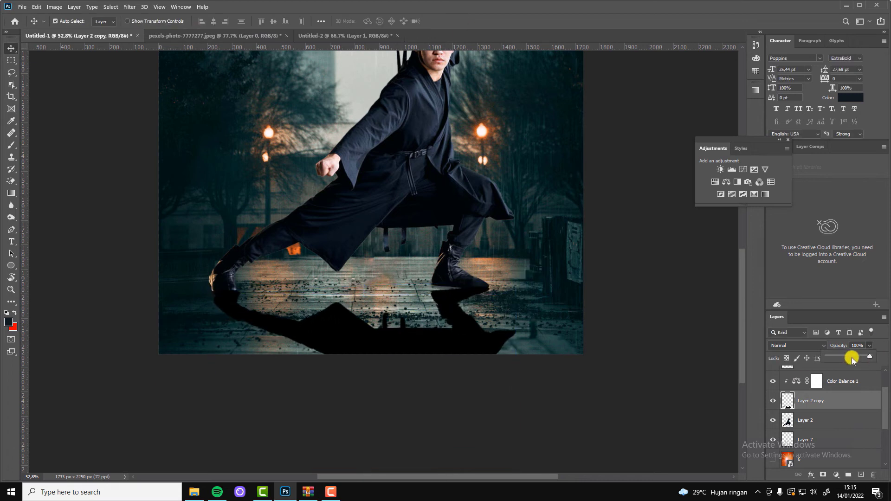
click(130, 6)
click(267, 146)
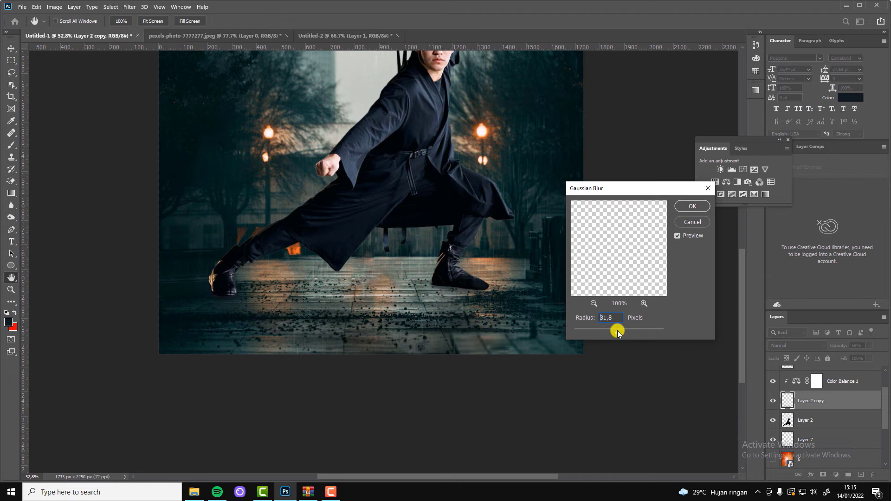
click(691, 206)
scroll(424, 261, down, 2)
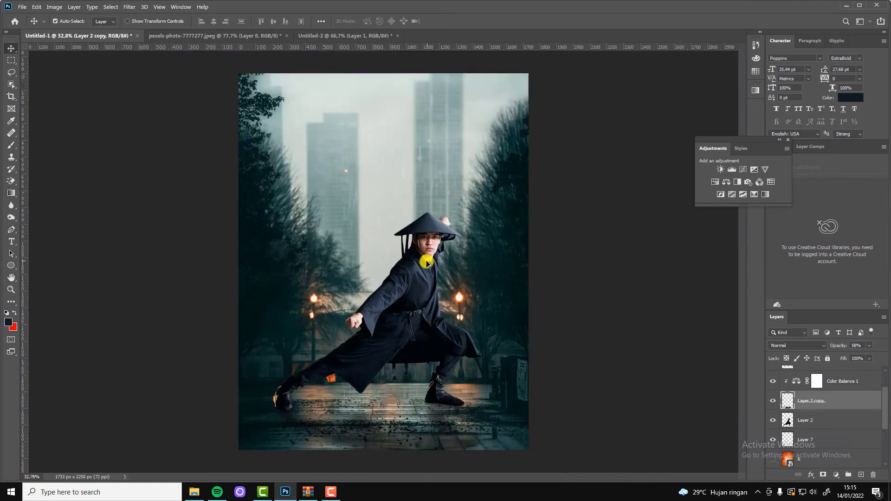
key(v)
click(423, 261)
Add a Color Balance adjustment to the cleaned street layer.
scroll(436, 223, up, 3)
scroll(428, 269, down, 2)
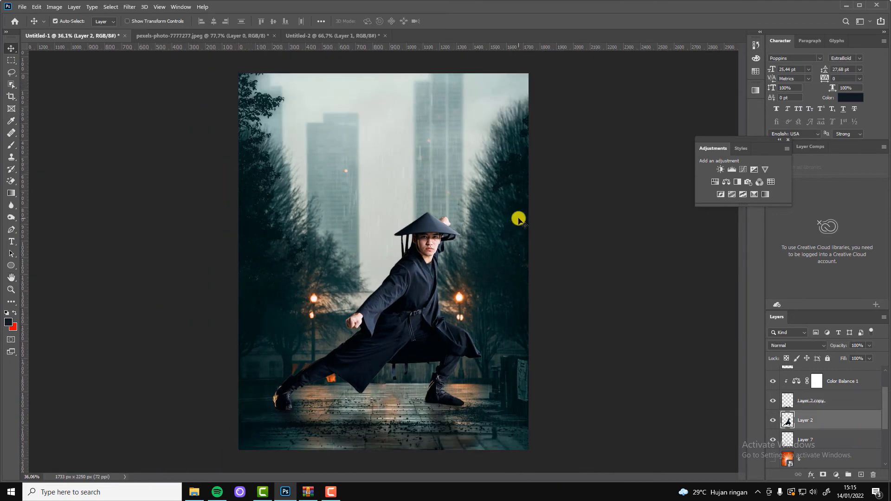
scroll(826, 417, down, 2)
click(836, 474)
click(809, 420)
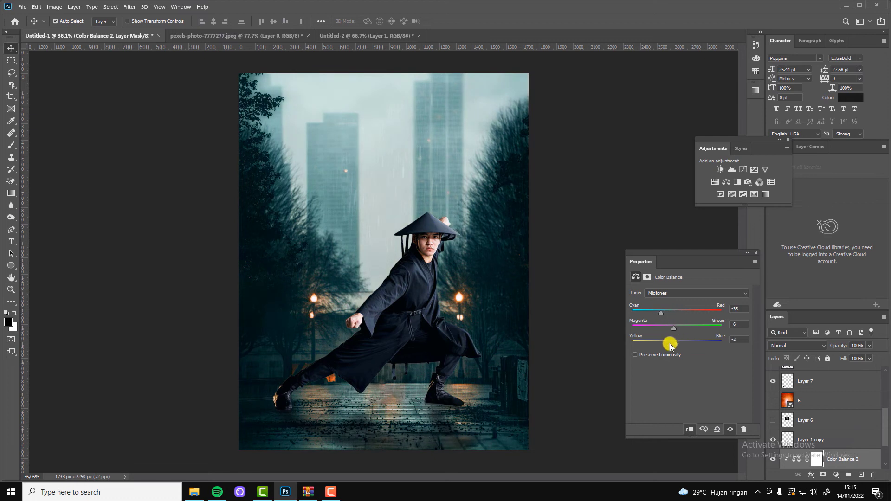
click(440, 225)
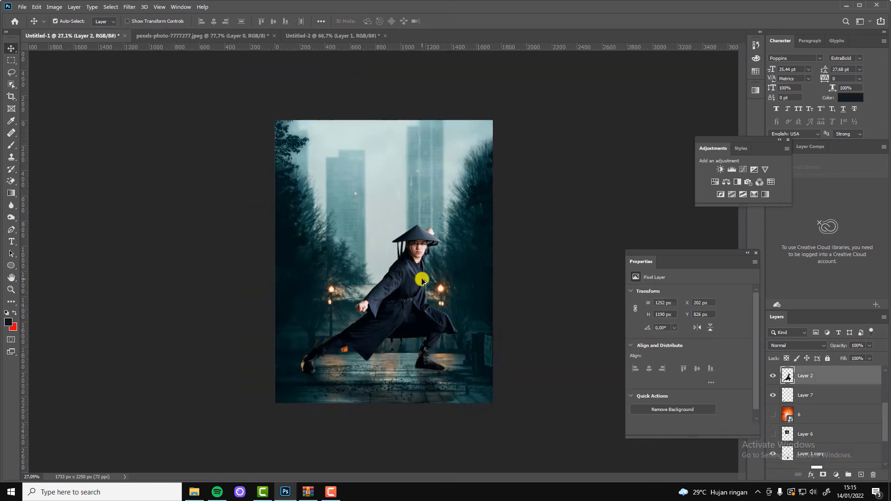
Add a Selective Color adjustment on the warrior and set Blues Cyan +31, Magenta +3.
scroll(439, 225, up, 2)
scroll(438, 225, down, 1)
scroll(437, 224, up, 1)
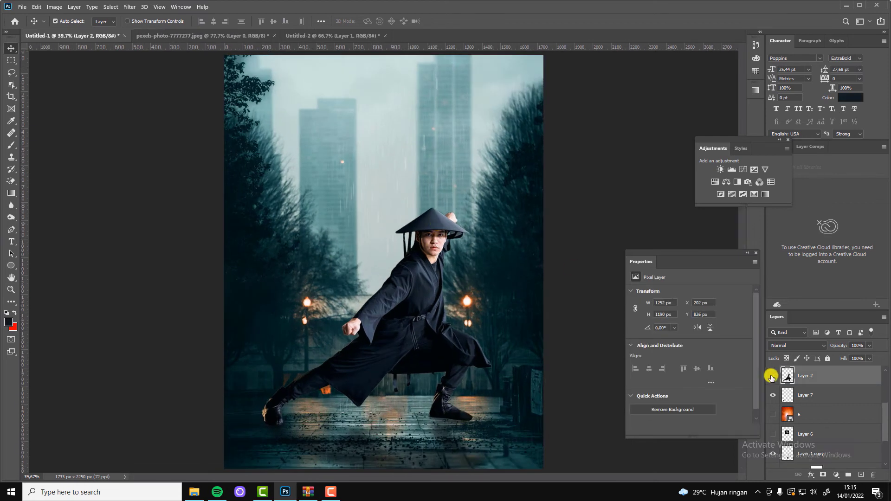
scroll(434, 302, down, 1)
scroll(433, 302, up, 1)
scroll(425, 193, up, 1)
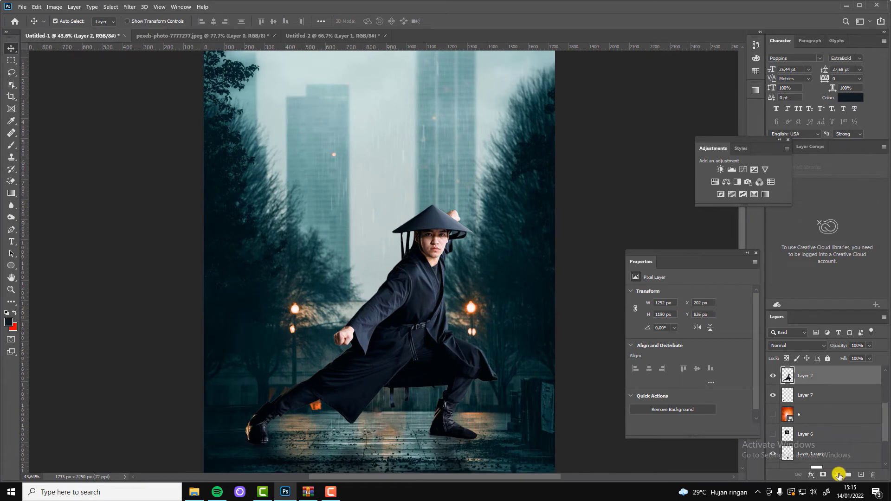
click(838, 474)
click(831, 470)
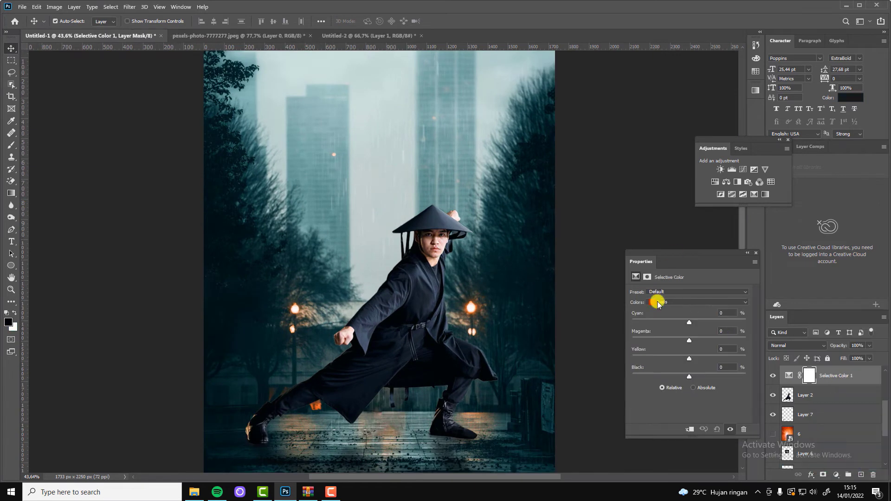
click(658, 303)
click(690, 324)
drag(688, 340, 697, 341)
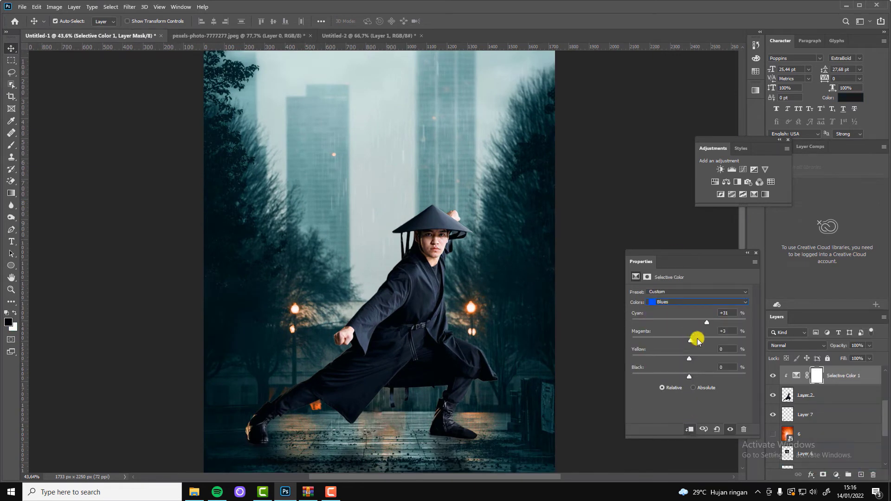
Set the Blacks range to Cyan +22, Yellow +4, Black +4.
click(681, 302)
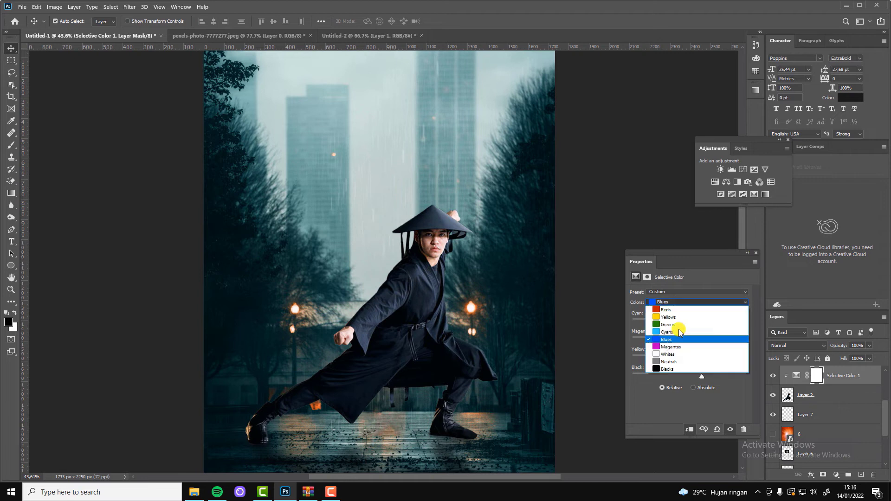
click(677, 369)
mouse_move(697, 346)
mouse_down()
mouse_move(688, 342)
mouse_move(691, 358)
mouse_up()
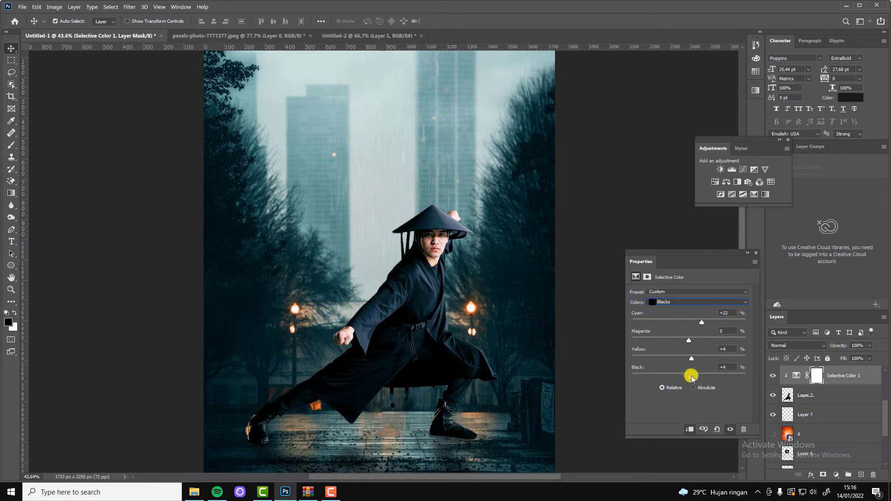
click(756, 253)
scroll(418, 334, down, 2)
scroll(418, 334, up, 1)
Add clipped Levels and a -2.20 Exposure adjustment, then invert the Exposure mask.
click(418, 377)
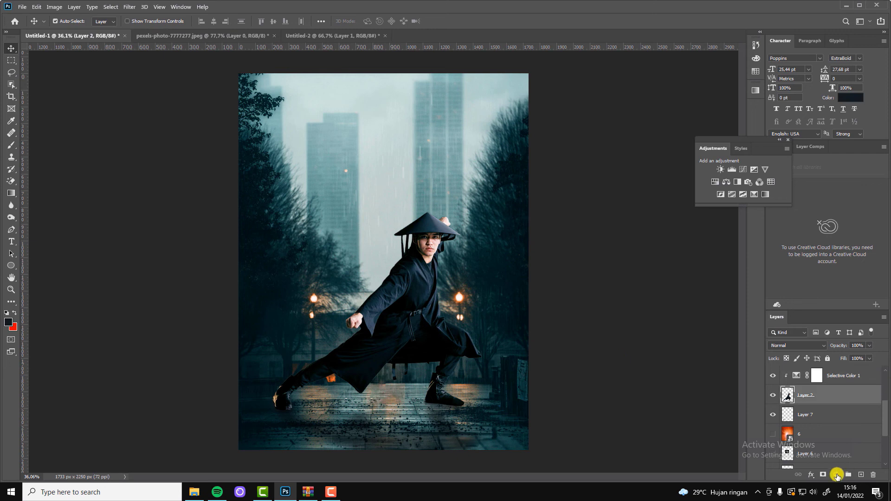
click(836, 476)
click(842, 345)
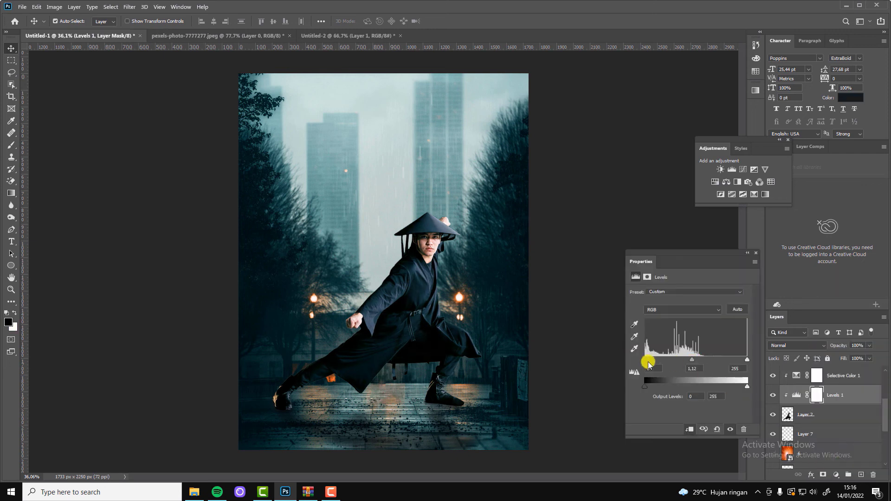
click(755, 253)
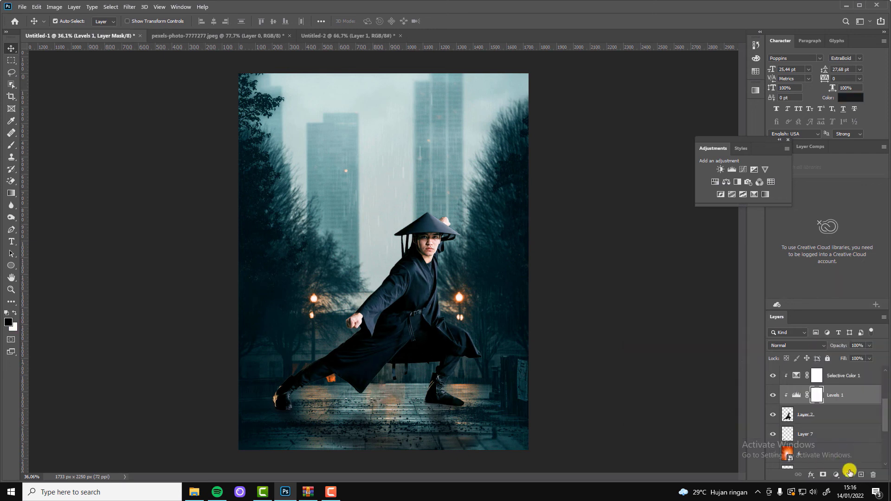
click(836, 476)
click(777, 391)
drag(692, 318, 673, 315)
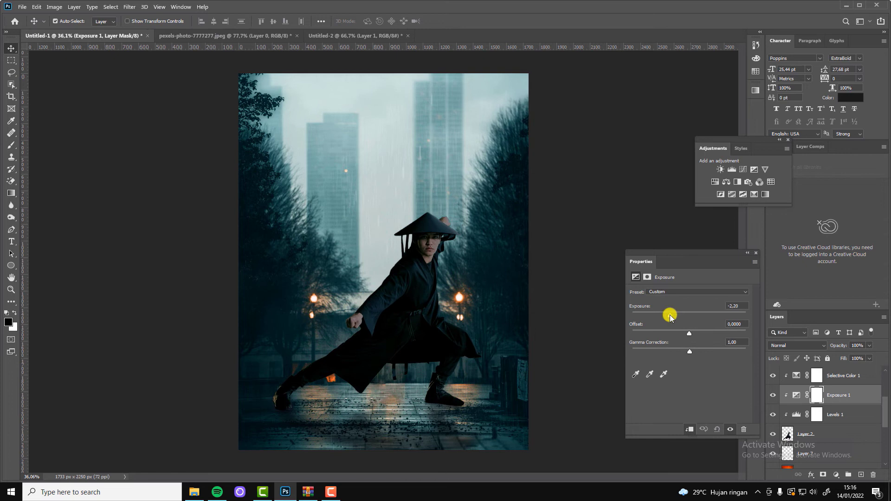
click(756, 253)
key(ctrl+i)
Paint white at 45% brush opacity over the warrior's sleeve to reveal the darkening.
click(11, 145)
scroll(405, 280, up, 5)
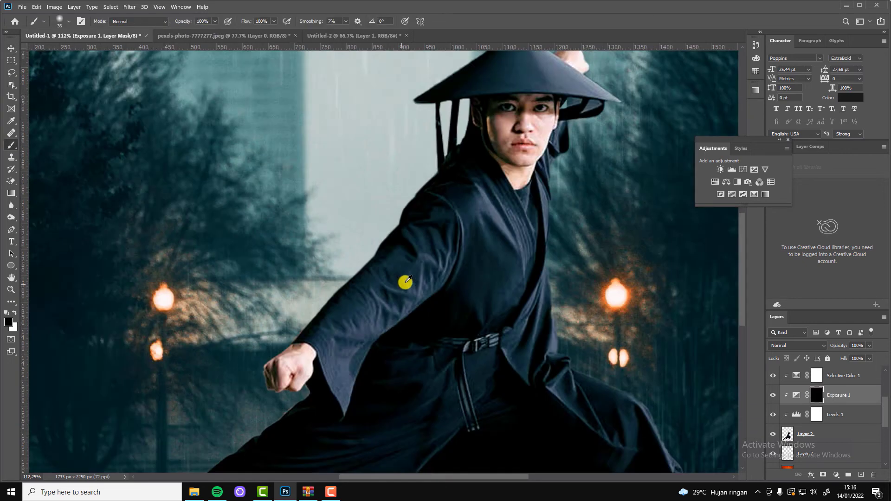
click(215, 21)
click(192, 33)
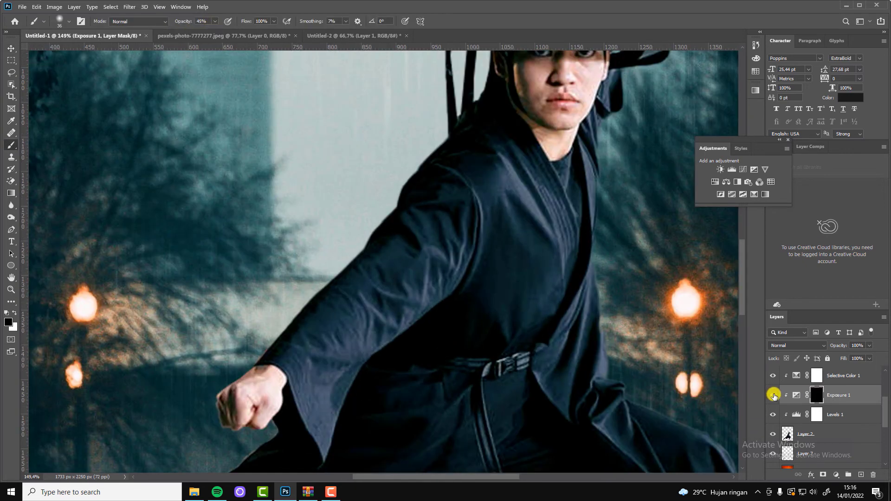
click(14, 313)
drag(396, 228, 343, 287)
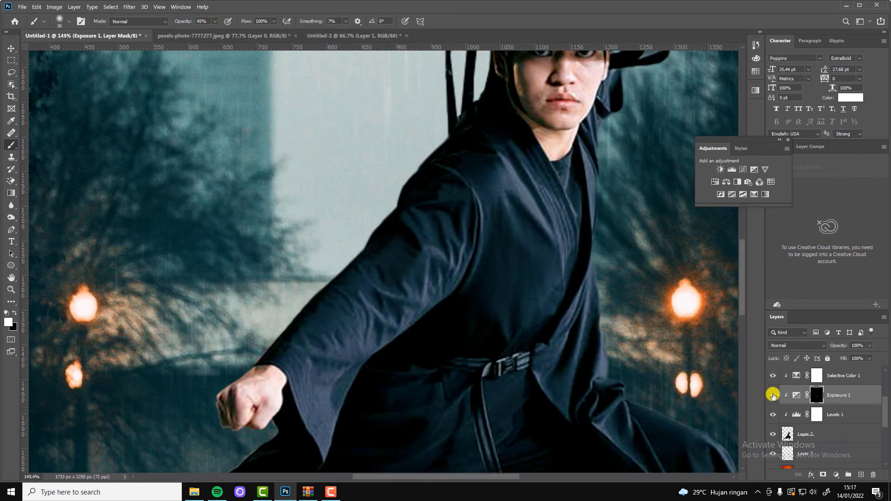
Extend the darkening across the lower robe and toggle the Exposure adjustment to compare.
scroll(434, 281, down, 5)
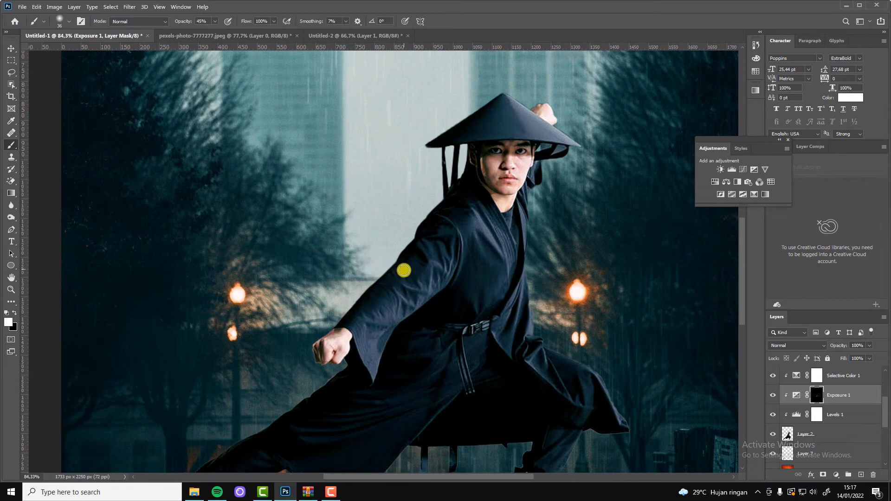
scroll(486, 189, up, 4)
scroll(466, 225, down, 2)
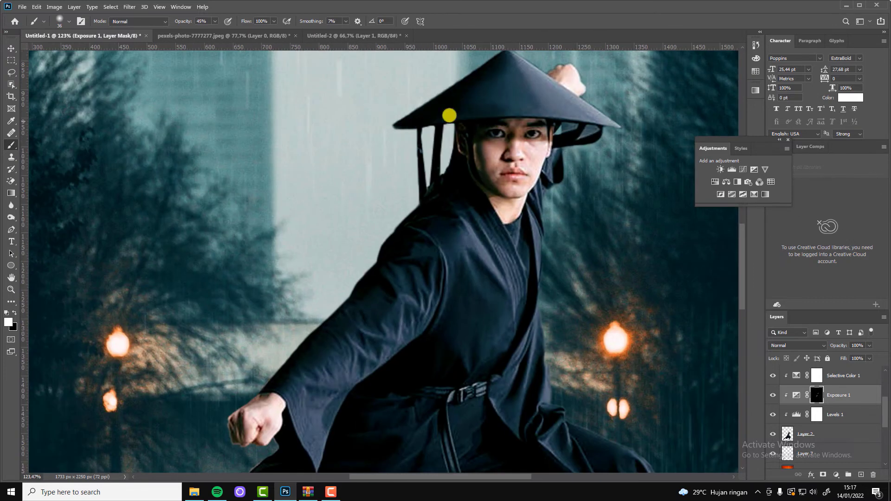
scroll(568, 116, down, 2)
scroll(536, 169, up, 1)
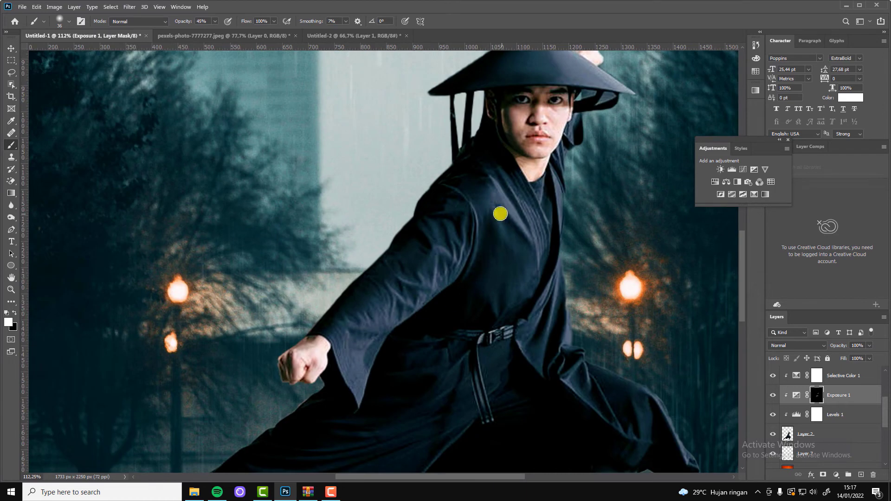
scroll(391, 340, down, 3)
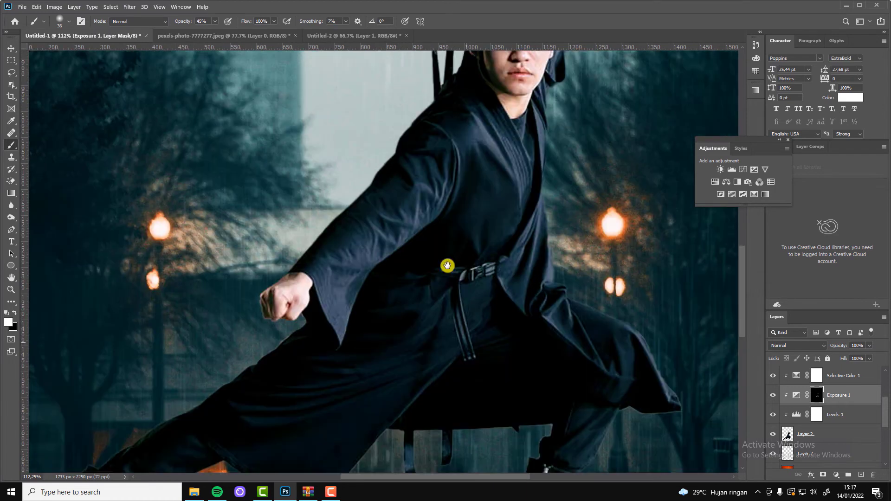
scroll(430, 329, down, 1)
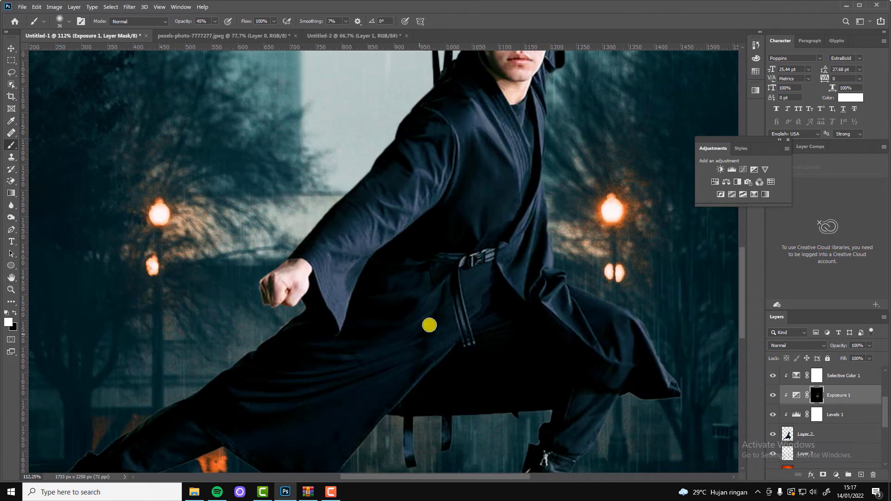
scroll(429, 324, down, 5)
scroll(440, 259, left, 2)
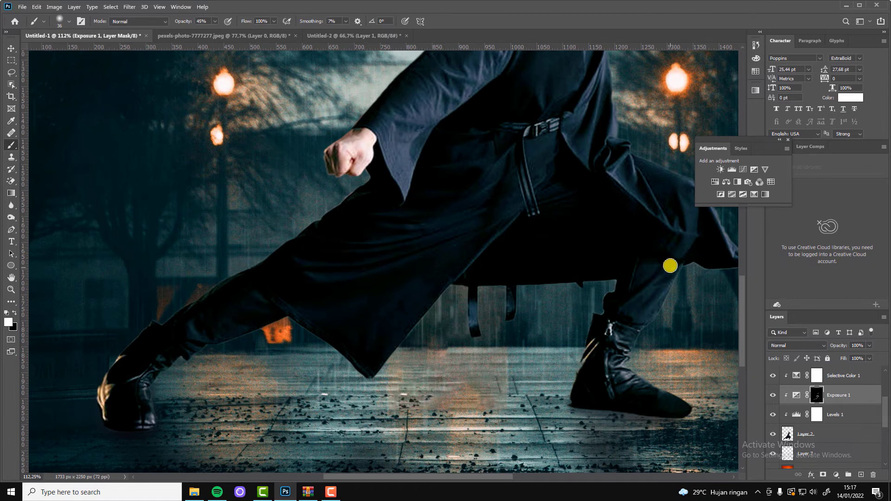
drag(656, 238, 497, 304)
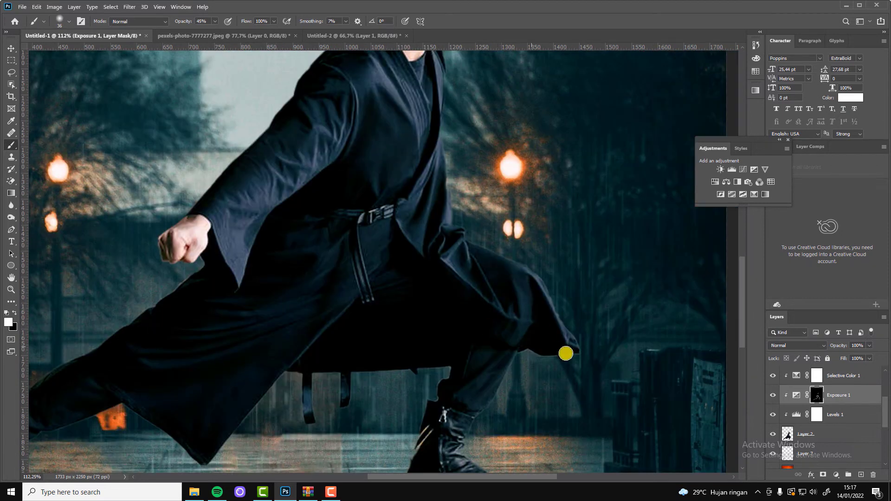
scroll(480, 325, down, 5)
scroll(377, 218, up, 6)
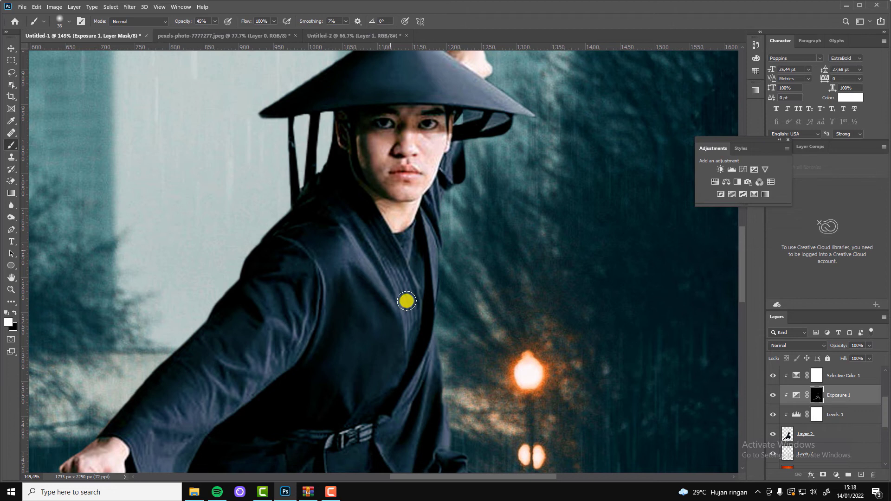
click(772, 395)
click(772, 395)
scroll(437, 195, down, 3)
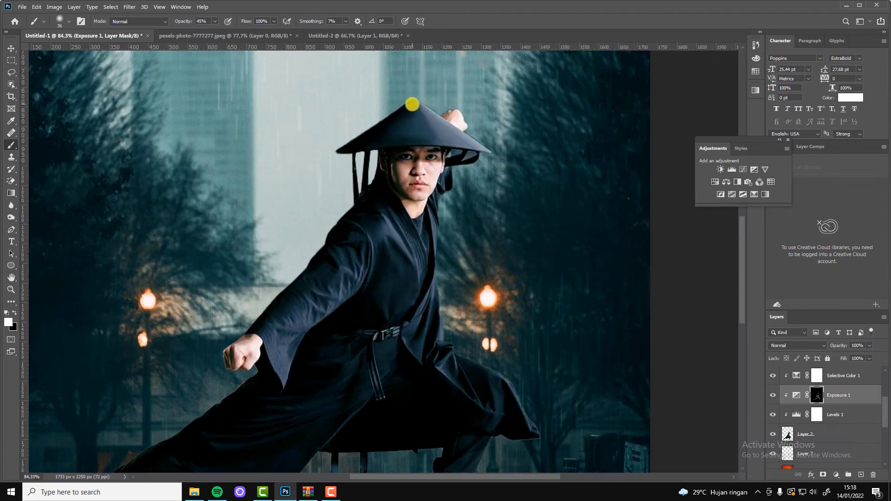
scroll(351, 147, down, 3)
Add a brightening Curves adjustment with an upward curve and invert its mask to hide it.
key(v)
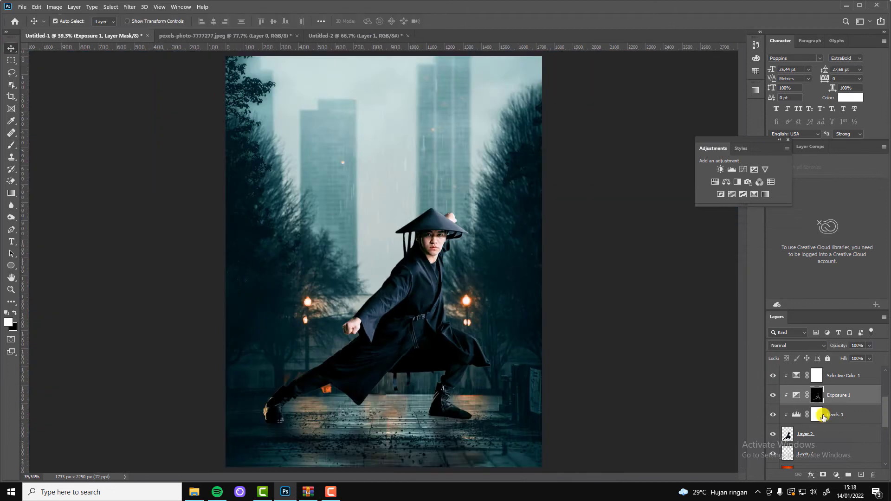
click(838, 478)
click(812, 365)
drag(694, 366, 693, 355)
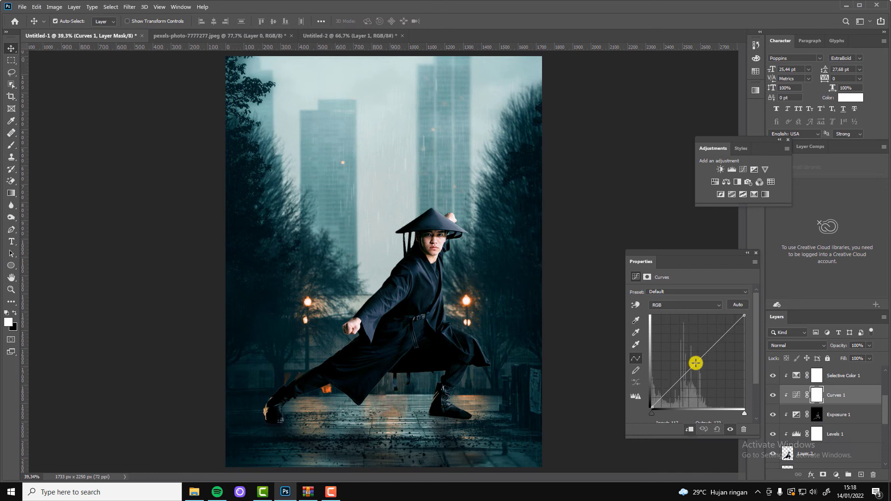
click(758, 254)
scroll(483, 263, up, 2)
key(ctrl+i)
Brush the Curves brightening onto the warrior's face and the hat's right side.
key(b)
scroll(457, 249, up, 2)
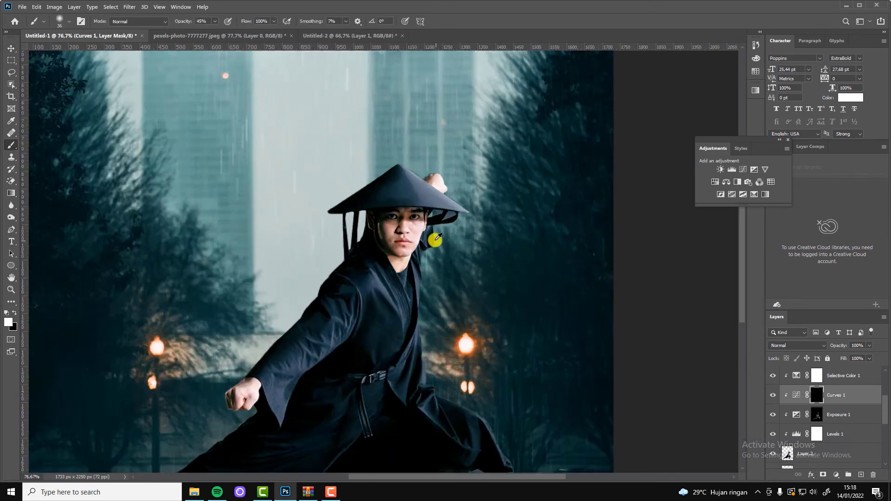
scroll(433, 239, up, 1)
drag(380, 214, 403, 223)
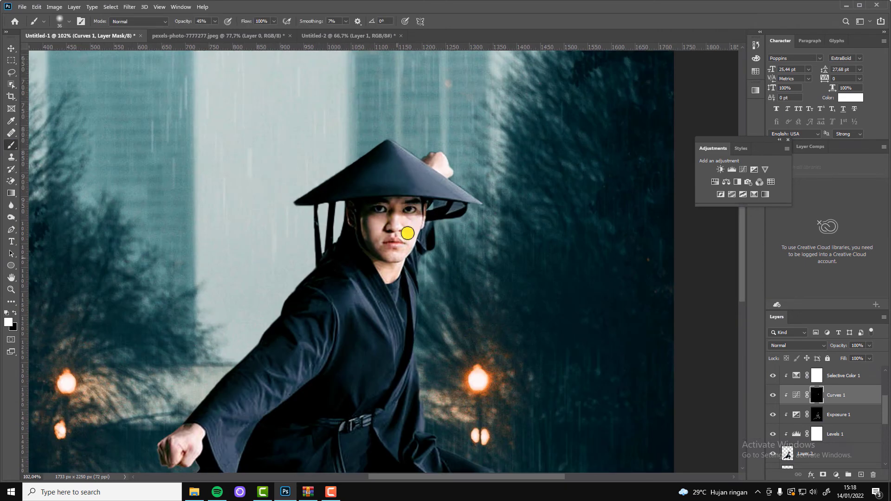
drag(406, 176, 436, 187)
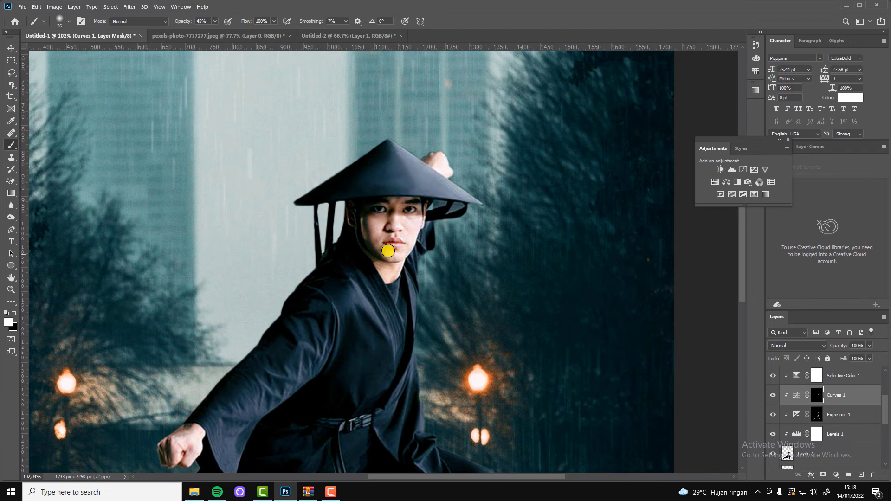
With a larger brush at 31% opacity, brighten the coat from shoulder down the chest.
scroll(379, 254, down, 3)
scroll(322, 296, up, 1)
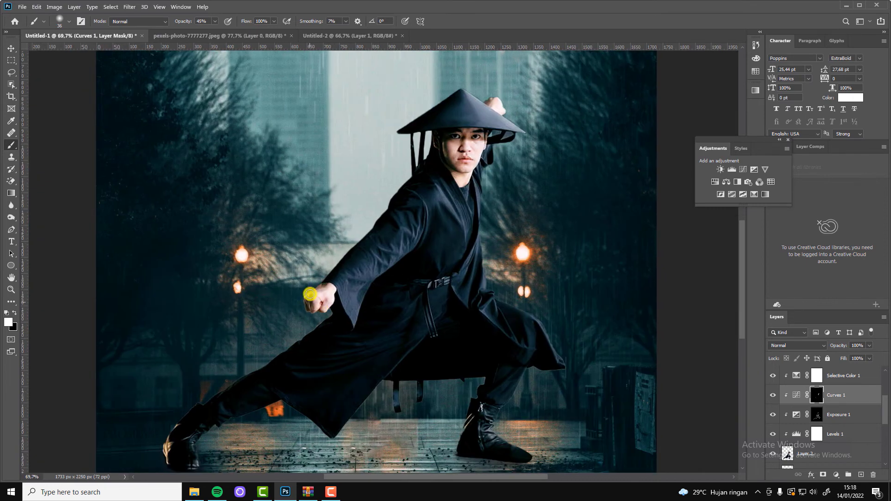
key(3)
key(1)
scroll(325, 292, up, 1)
key(bracketright)
key(bracketright)
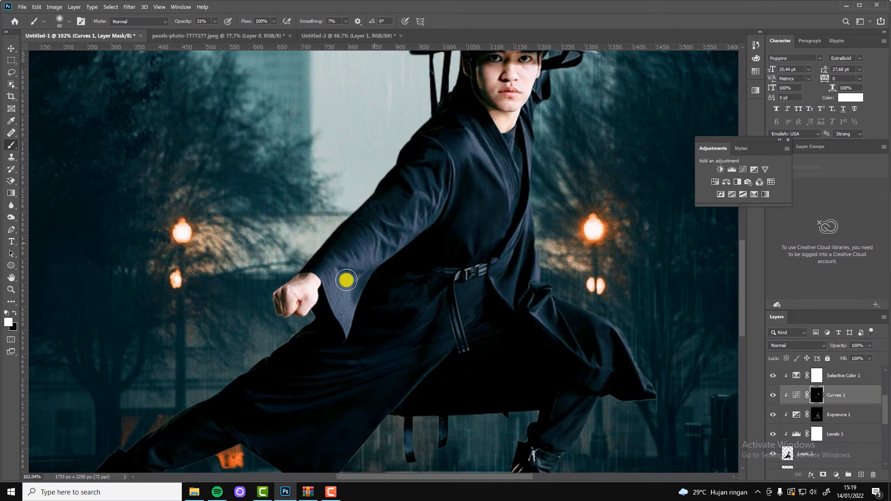
drag(504, 162, 505, 218)
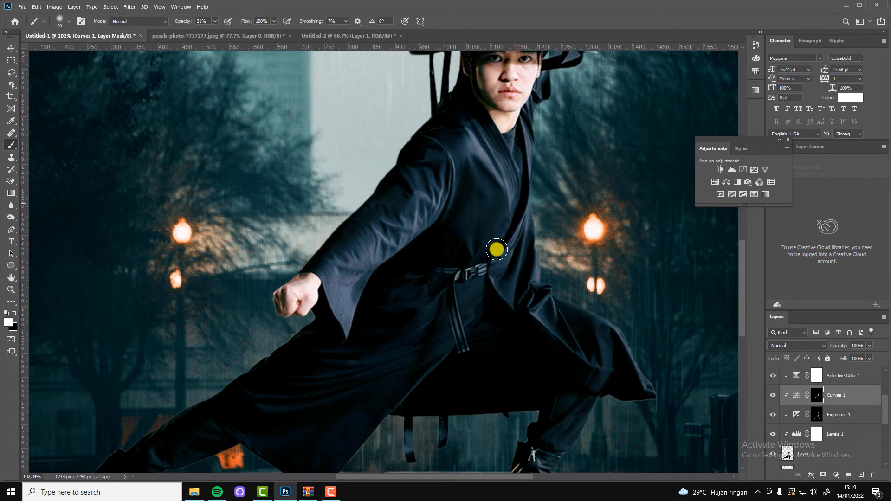
Move around the canvas to review the brightened robe, sleeves and boots.
scroll(617, 369, down, 1)
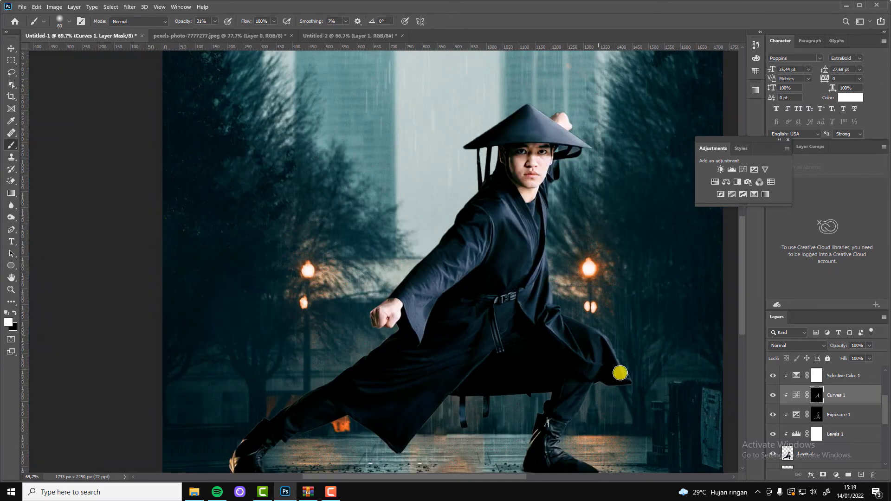
scroll(572, 412, up, 2)
scroll(558, 354, down, 1)
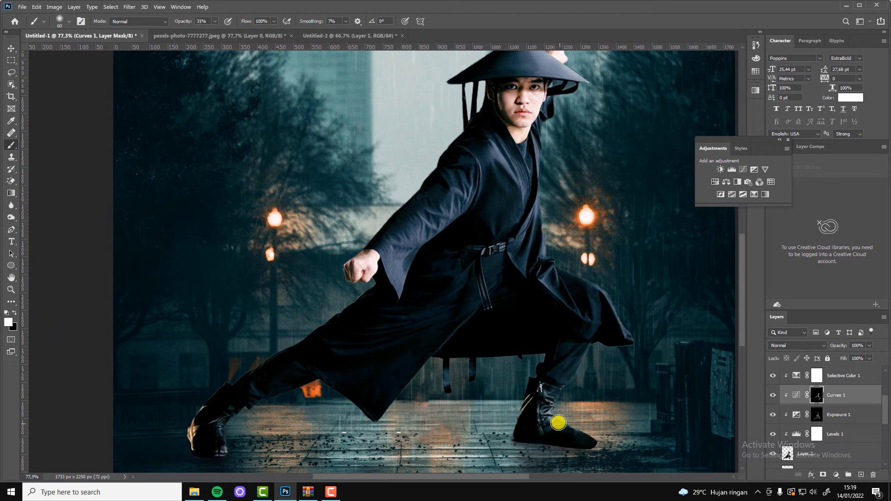
scroll(368, 350, up, 2)
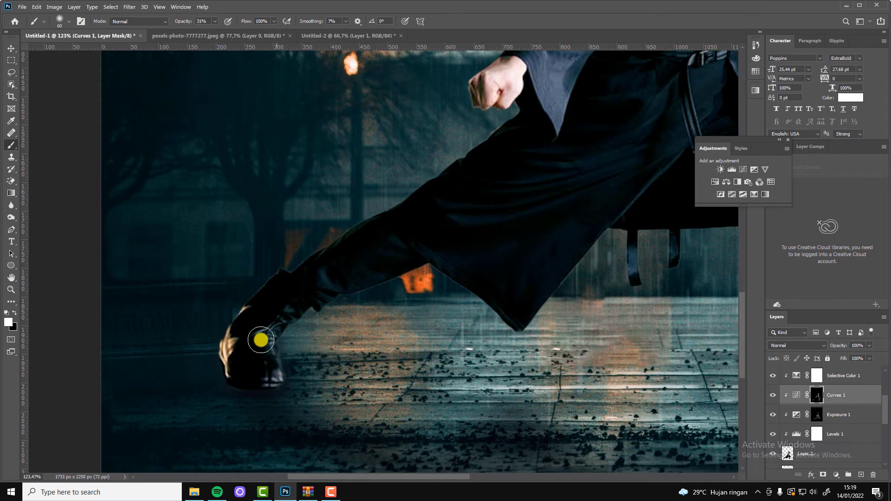
scroll(278, 324, down, 3)
scroll(408, 186, up, 4)
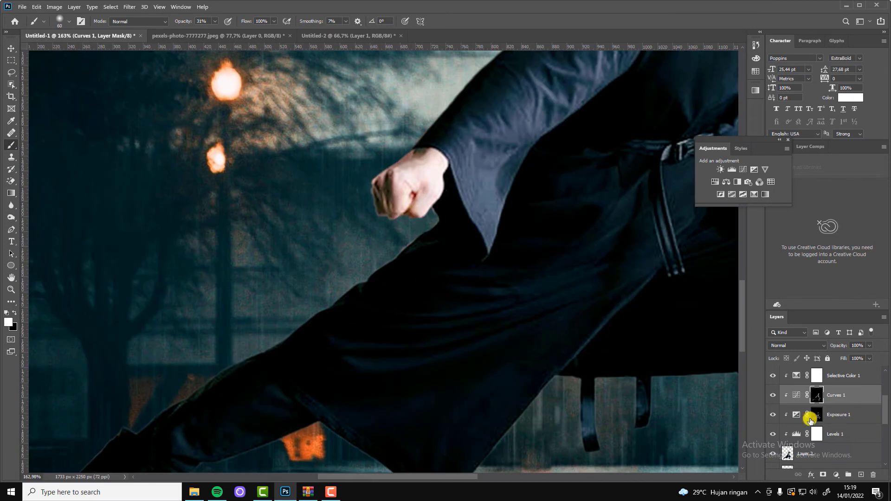
scroll(471, 263, down, 2)
scroll(491, 175, up, 2)
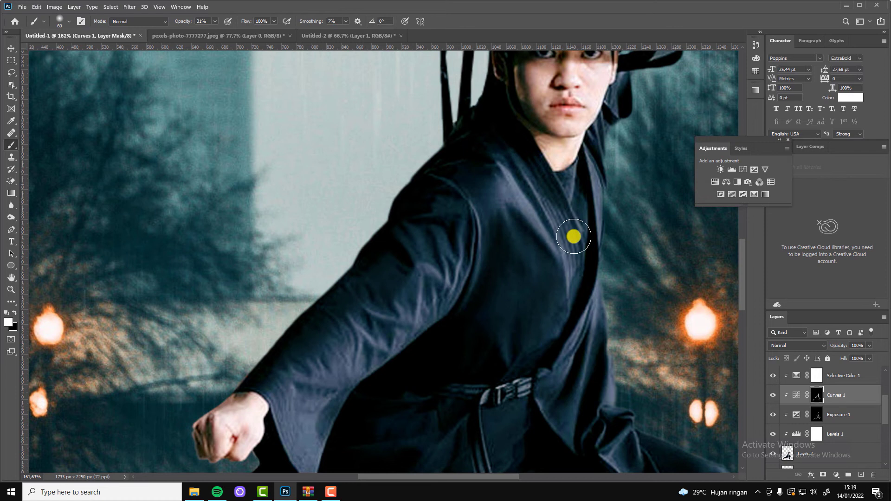
scroll(557, 406, down, 2)
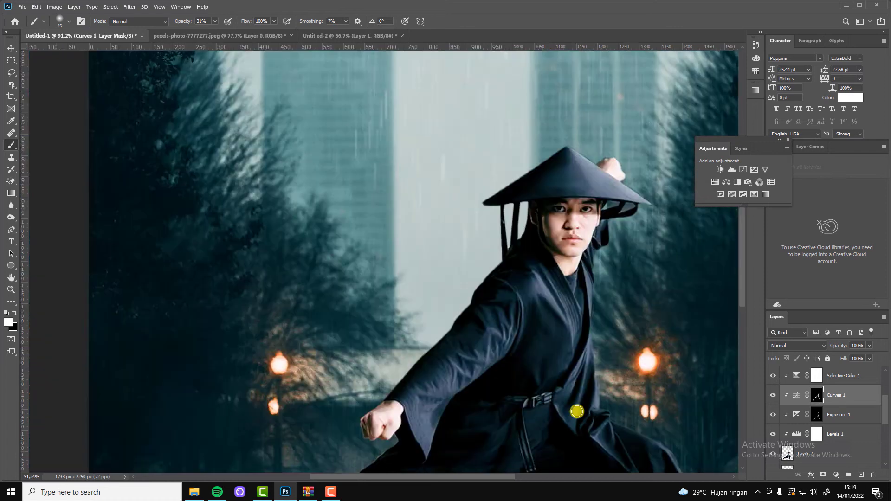
scroll(408, 213, up, 4)
scroll(434, 402, down, 4)
scroll(382, 317, up, 1)
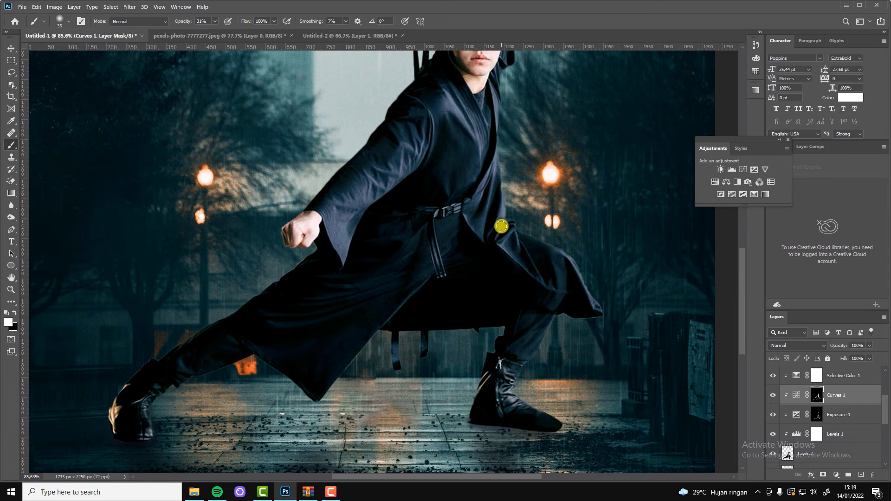
scroll(311, 274, up, 1)
key(v)
scroll(445, 243, down, 3)
Scroll through the Layers panel to locate the hidden orange colour layer.
scroll(446, 242, up, 1)
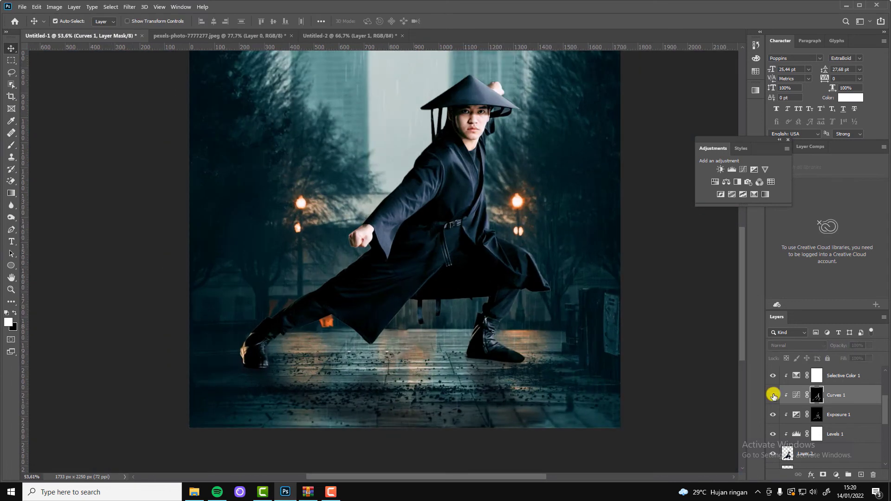
scroll(389, 208, up, 2)
scroll(415, 253, down, 3)
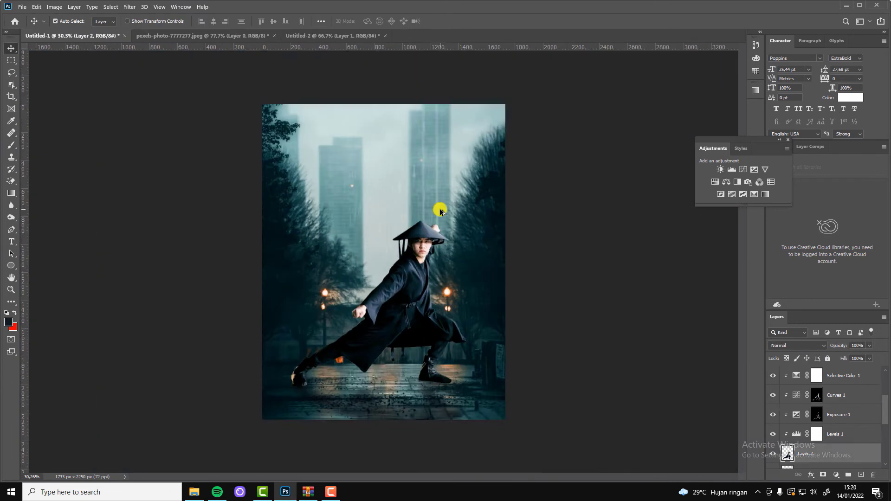
scroll(442, 187, up, 2)
scroll(404, 255, down, 2)
scroll(408, 278, up, 1)
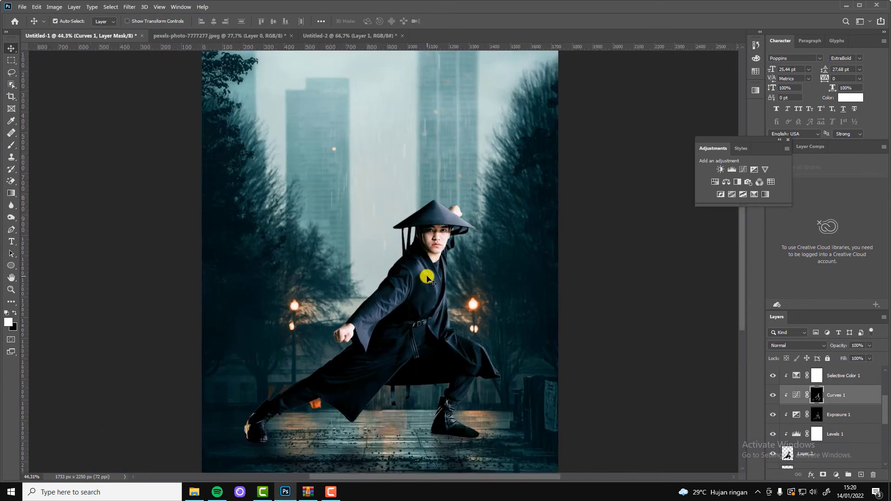
scroll(392, 244, down, 2)
scroll(445, 354, up, 1)
scroll(422, 320, up, 1)
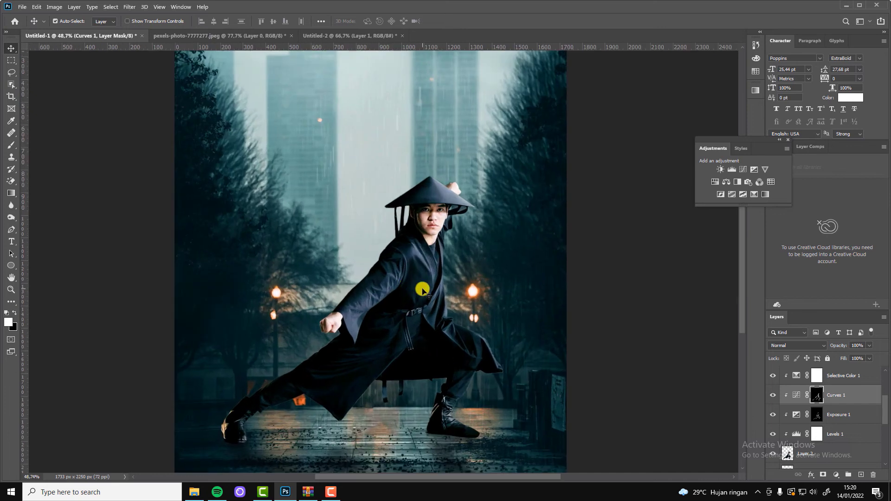
scroll(424, 289, down, 1)
scroll(420, 325, down, 1)
scroll(833, 397, down, 1)
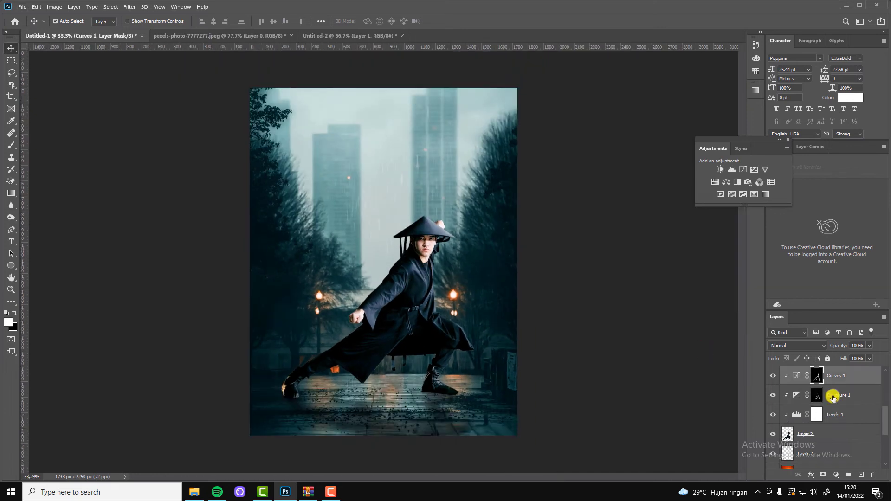
scroll(833, 397, down, 1)
Show the orange colour layer and blend it in Overlay mode over the street scene.
click(772, 431)
click(807, 434)
click(796, 346)
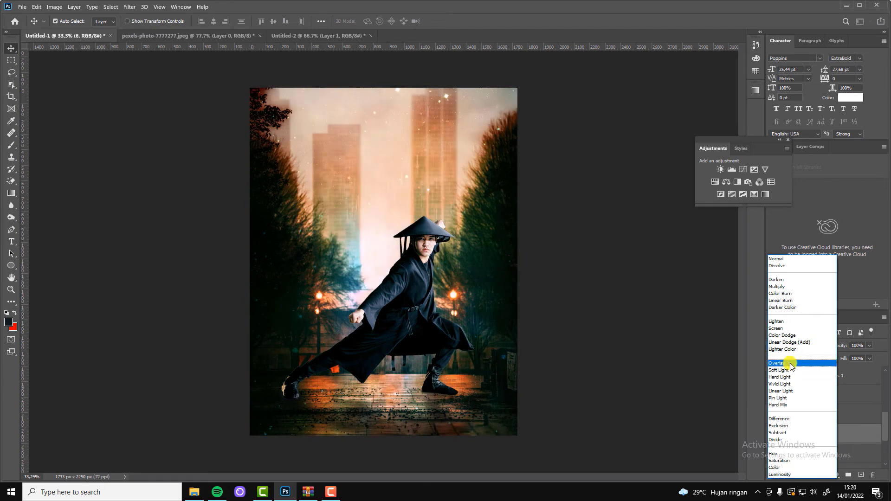
click(789, 362)
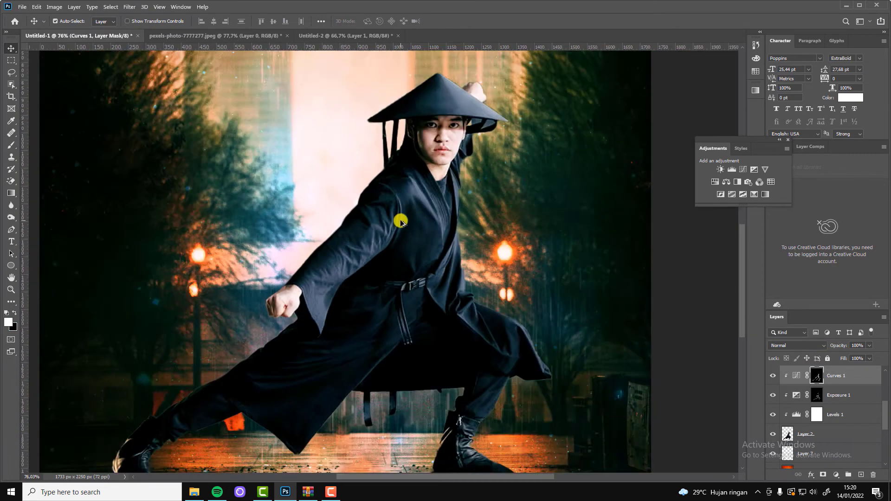
click(798, 433)
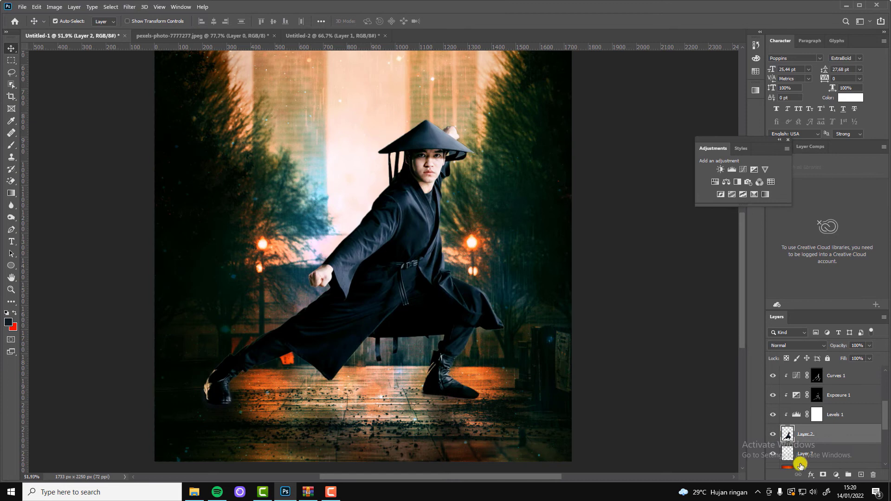
Add a colorized Hue/Saturation layer above Layer 2 with Hue 32, Saturation 76, Lightness +5.
click(835, 476)
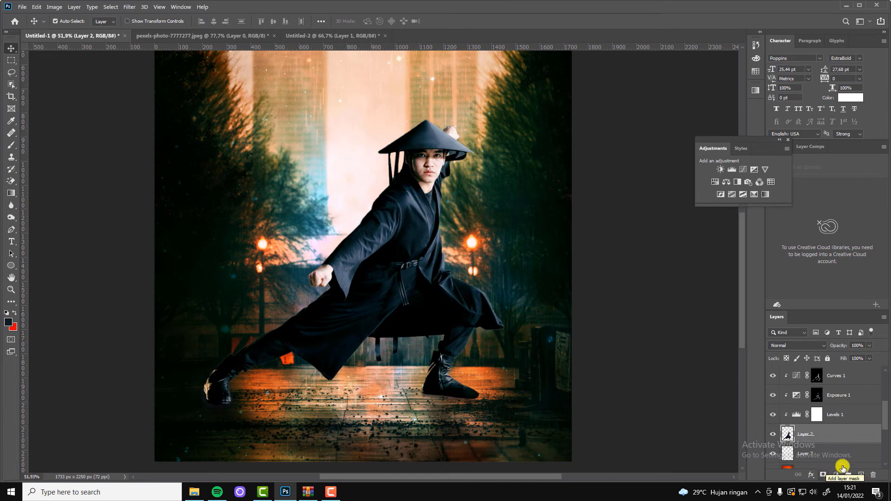
click(845, 384)
click(678, 376)
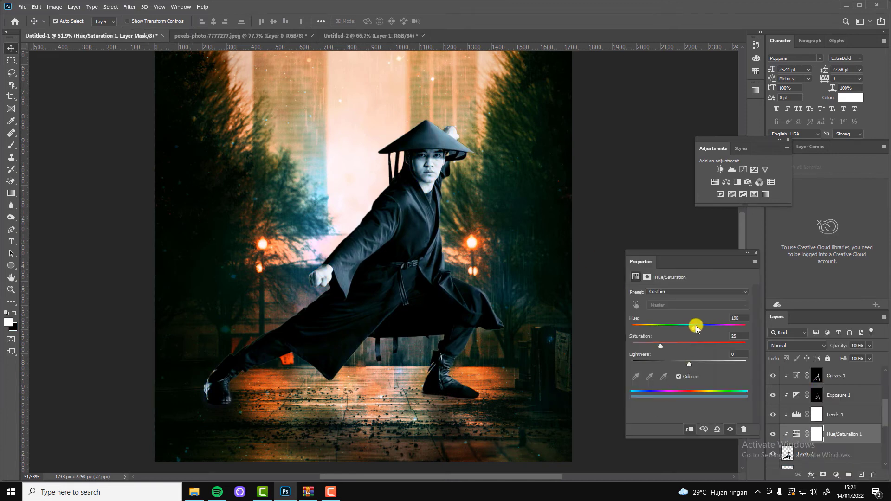
mouse_move(695, 325)
mouse_down()
mouse_move(681, 327)
mouse_move(704, 347)
mouse_move(692, 364)
mouse_up()
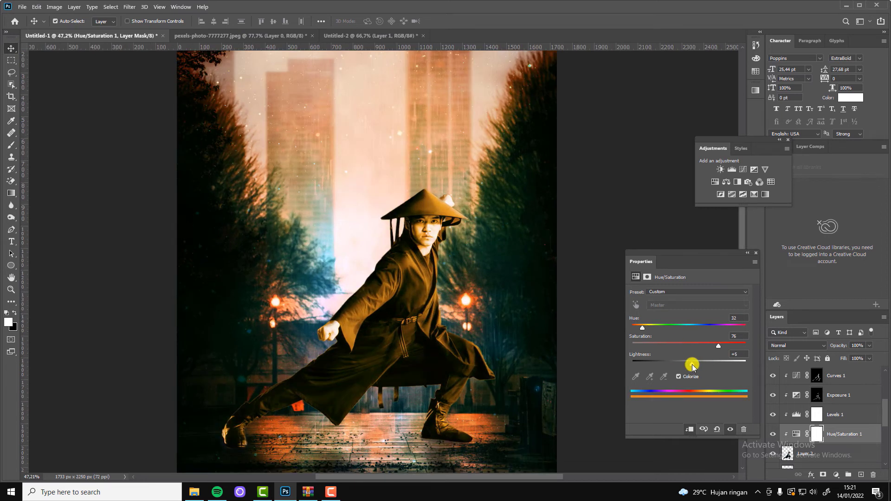
scroll(465, 279, down, 1)
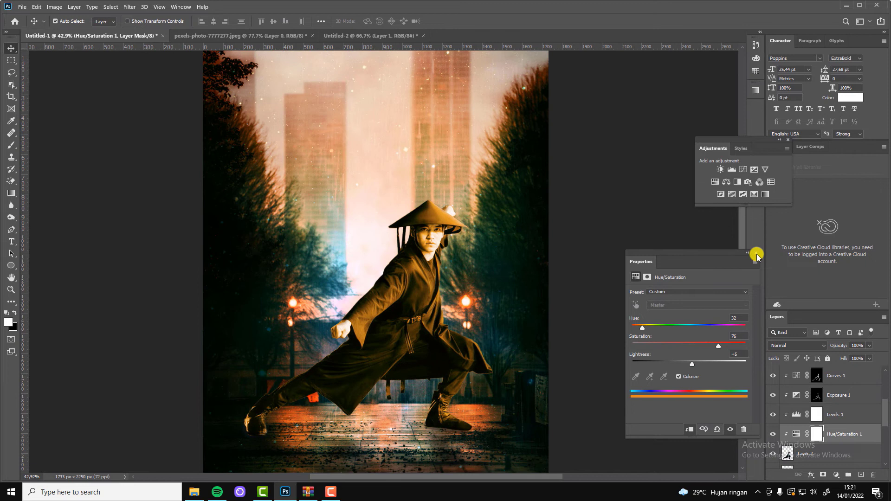
click(756, 255)
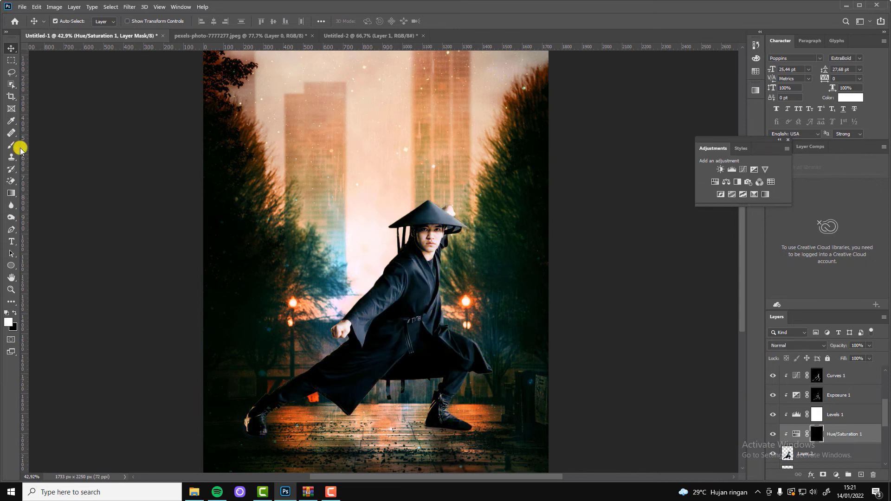
Paint the warm tint into the Hue/Saturation mask along the hat's right edge.
click(20, 149)
scroll(404, 253, up, 5)
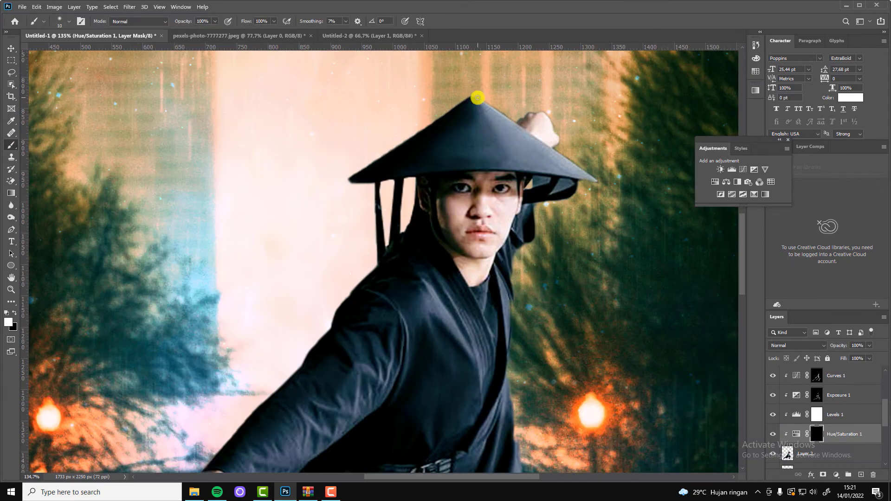
drag(479, 101, 587, 170)
key(z)
click(12, 48)
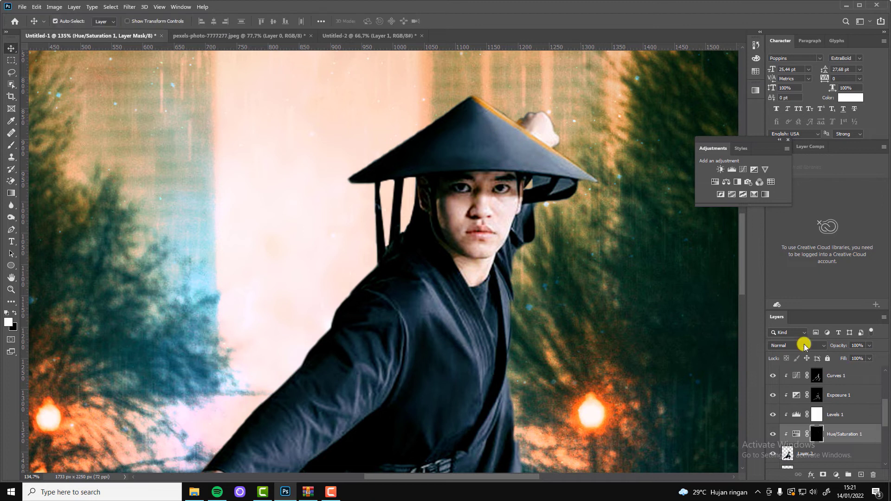
Blend the Hue/Saturation layer in Lighter Color mode after trying Color Dodge.
click(797, 345)
click(781, 335)
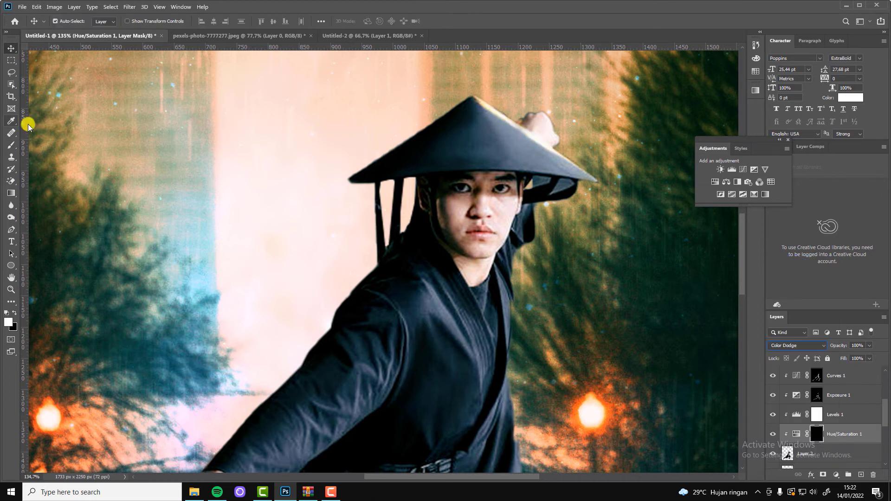
click(11, 144)
scroll(577, 281, down, 3)
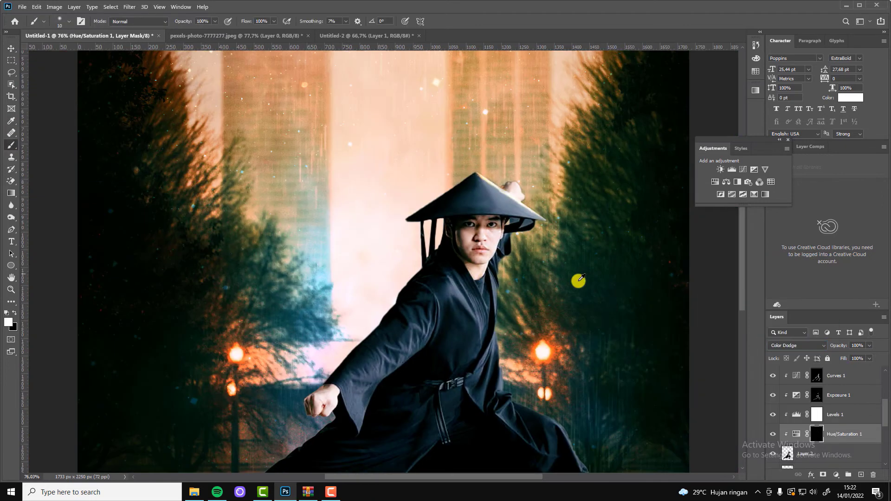
click(797, 345)
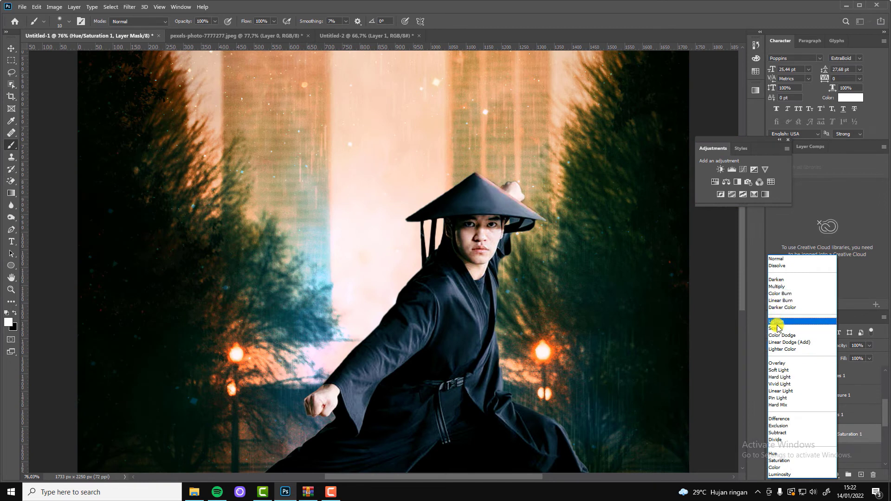
click(783, 349)
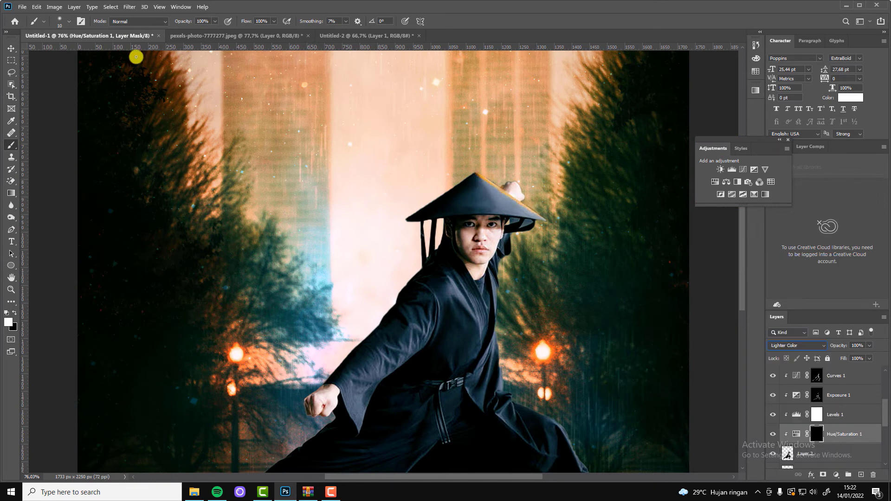
With brush flow at 84% and a larger brush, paint the warm glow across the hat brim.
right_click(481, 208)
click(273, 22)
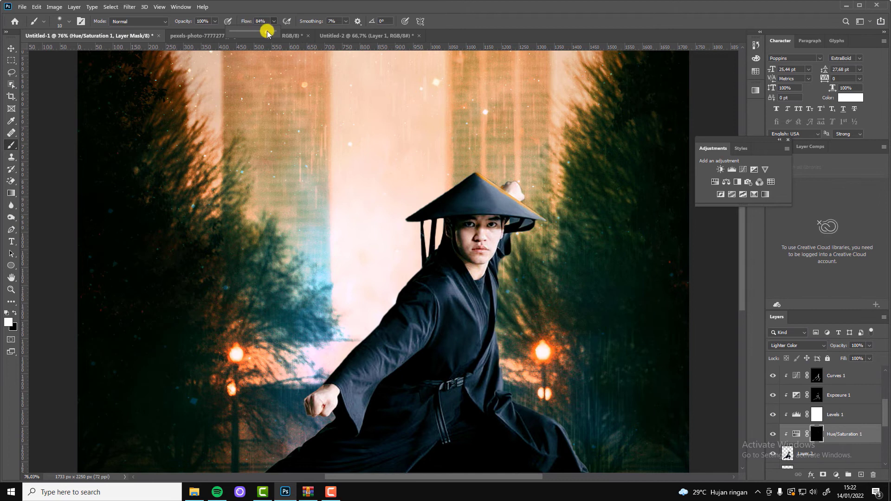
drag(274, 33, 267, 34)
right_click(522, 175)
drag(566, 190, 578, 190)
key(Return)
drag(531, 222, 502, 207)
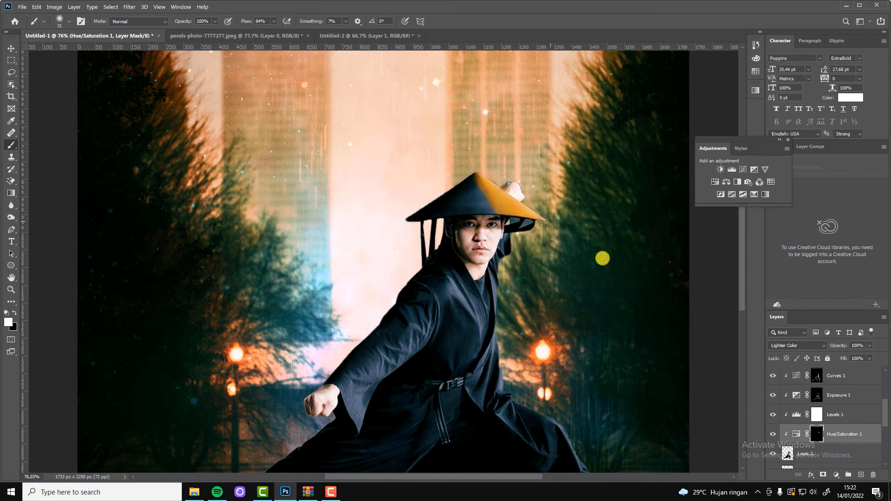
Reset the tint layer to Normal blending and raise the brush flow to 100%.
click(817, 345)
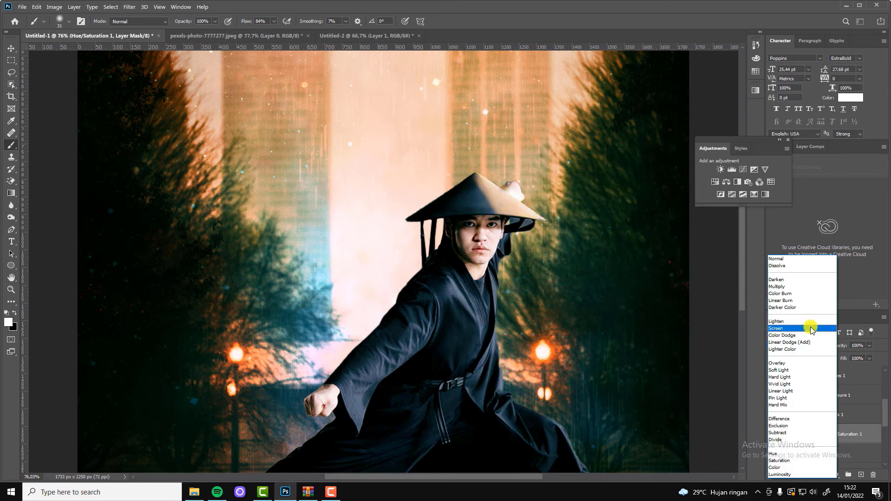
click(784, 336)
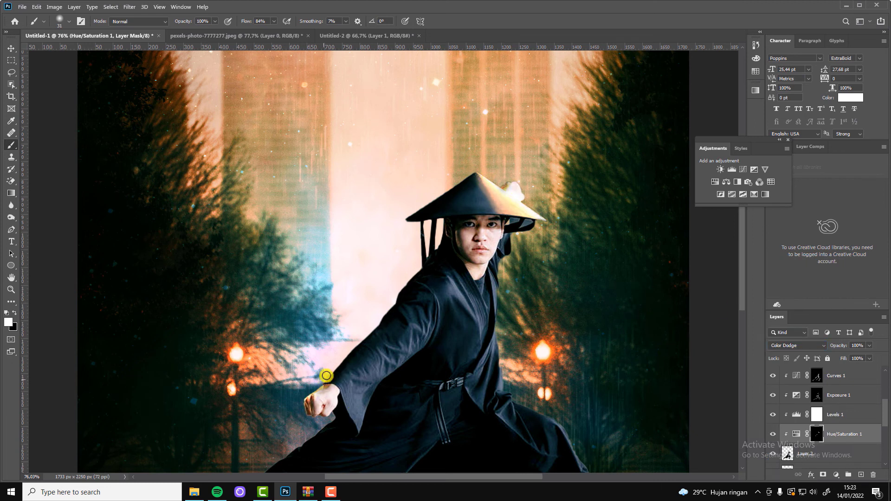
scroll(395, 312, up, 3)
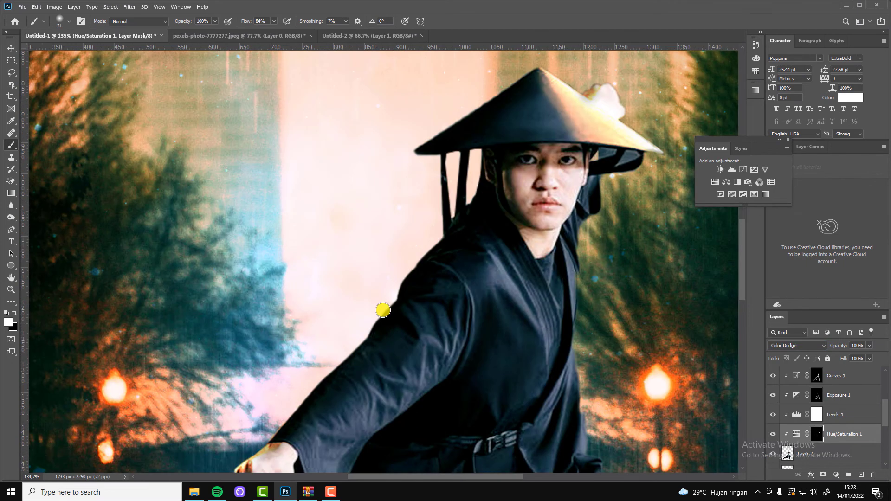
click(810, 345)
click(786, 258)
drag(246, 20, 271, 21)
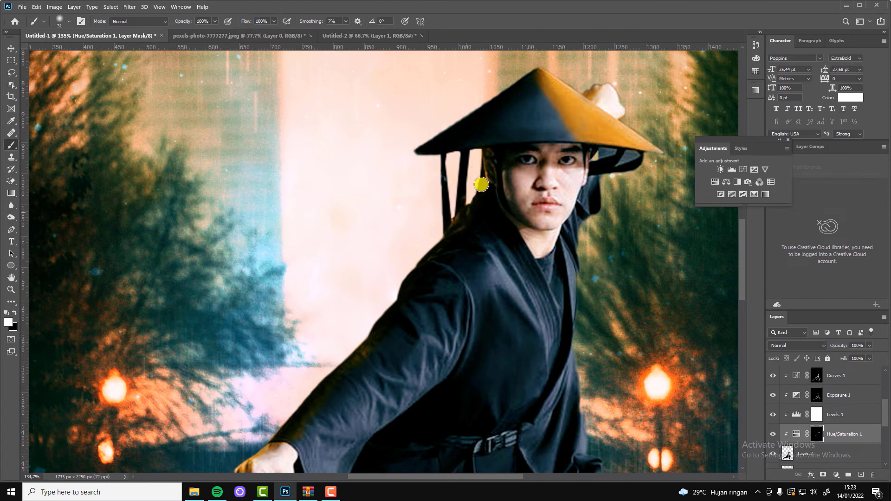
Paint the orange tint along the robe edge and down the trouser leg to the boot.
scroll(466, 204, down, 5)
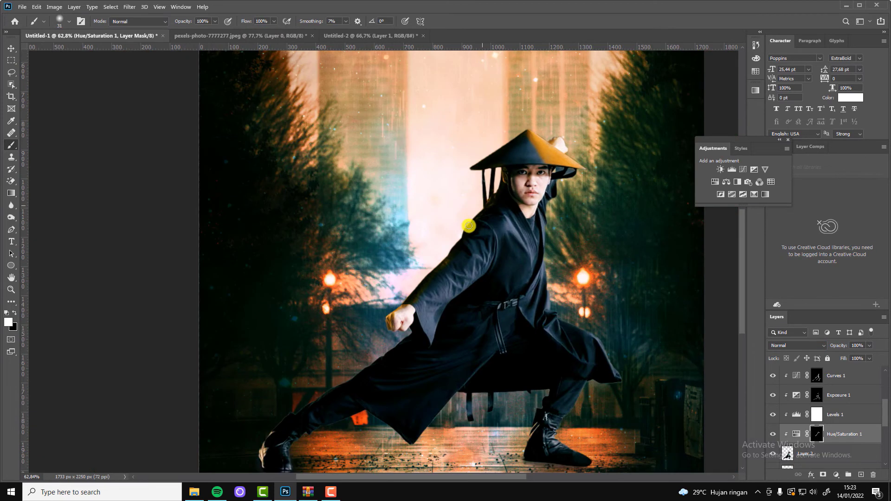
scroll(547, 215, up, 2)
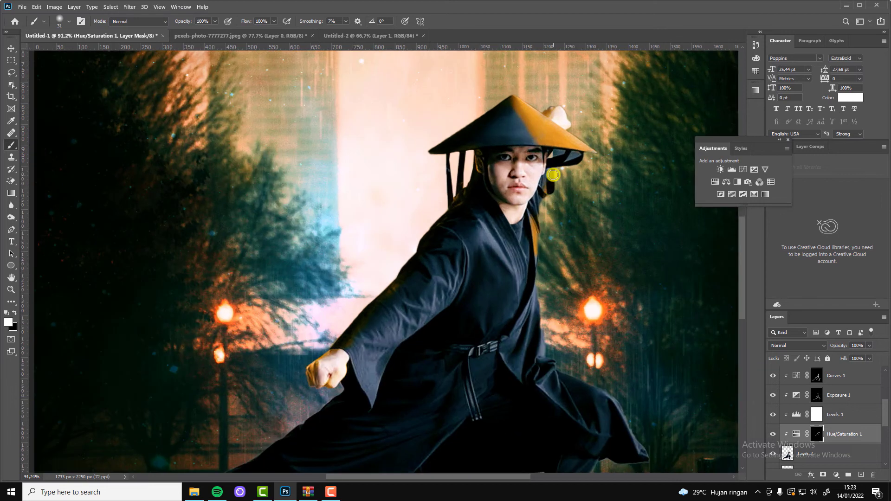
drag(539, 263, 543, 357)
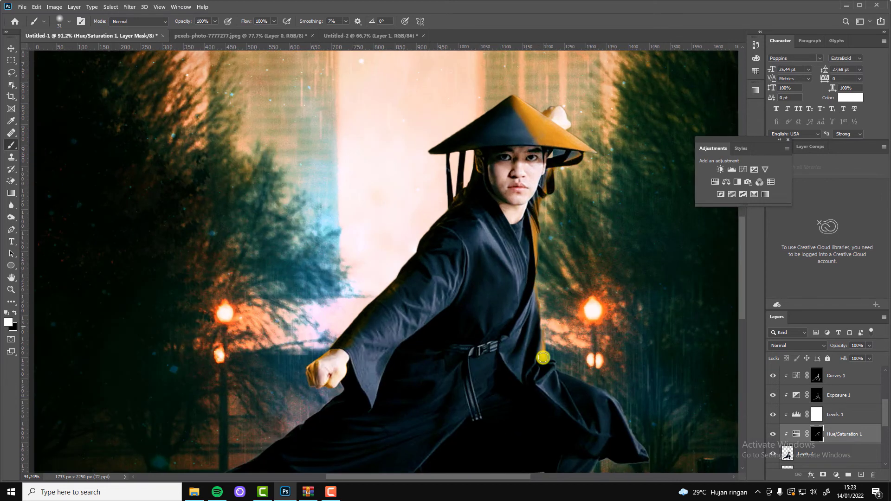
scroll(542, 338, down, 3)
scroll(533, 294, up, 3)
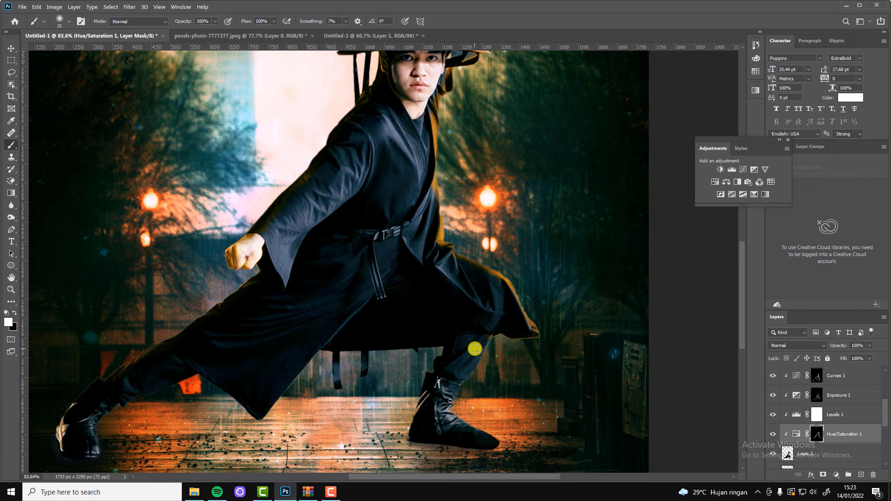
mouse_move(475, 349)
mouse_down()
mouse_move(450, 396)
mouse_move(475, 431)
mouse_up()
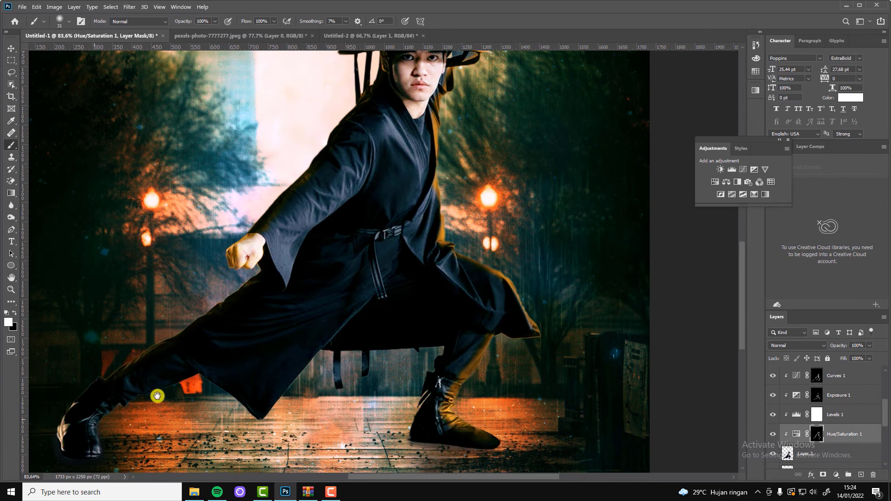
Blend the tint layer as Hard Light at 73% opacity.
scroll(123, 414, left, 3)
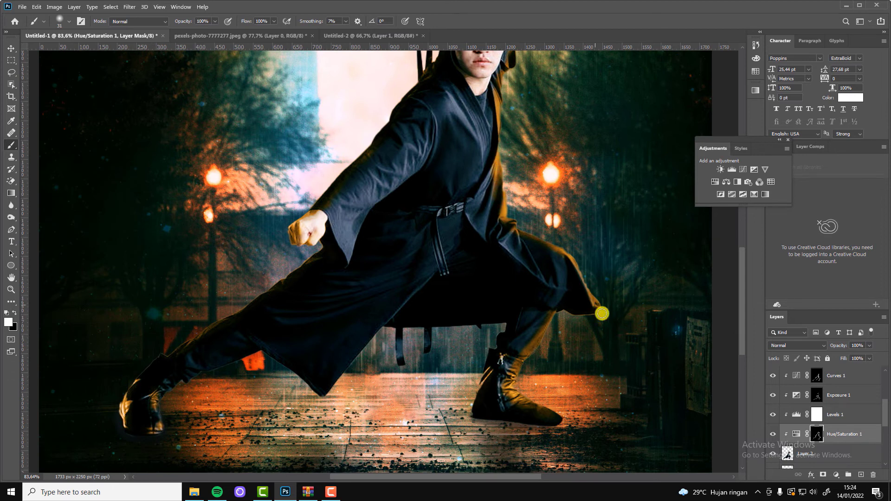
scroll(602, 313, down, 3)
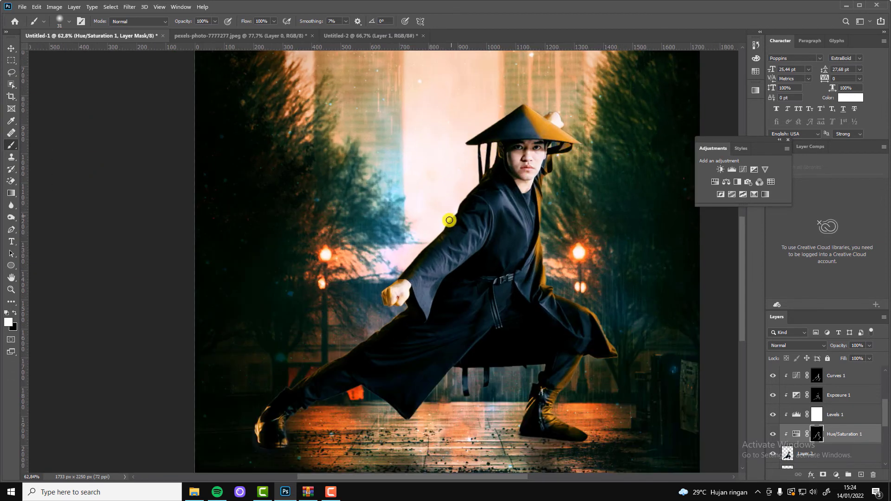
scroll(536, 219, down, 3)
click(797, 345)
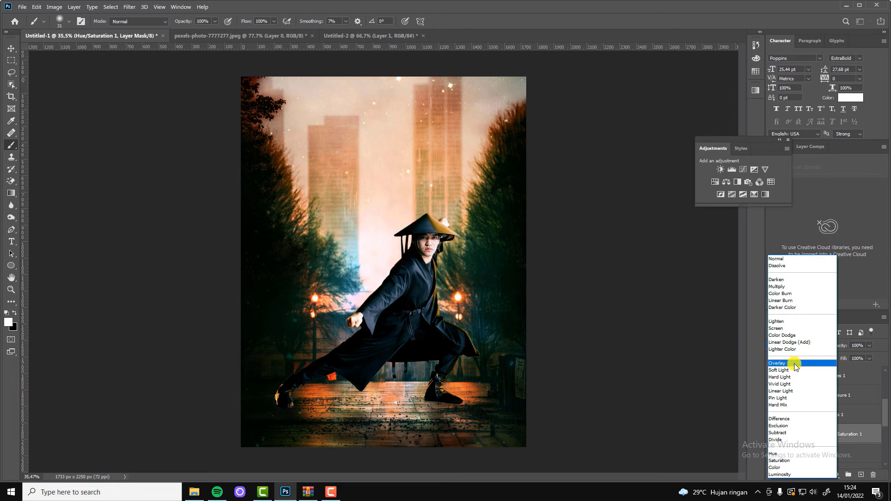
click(796, 371)
click(869, 346)
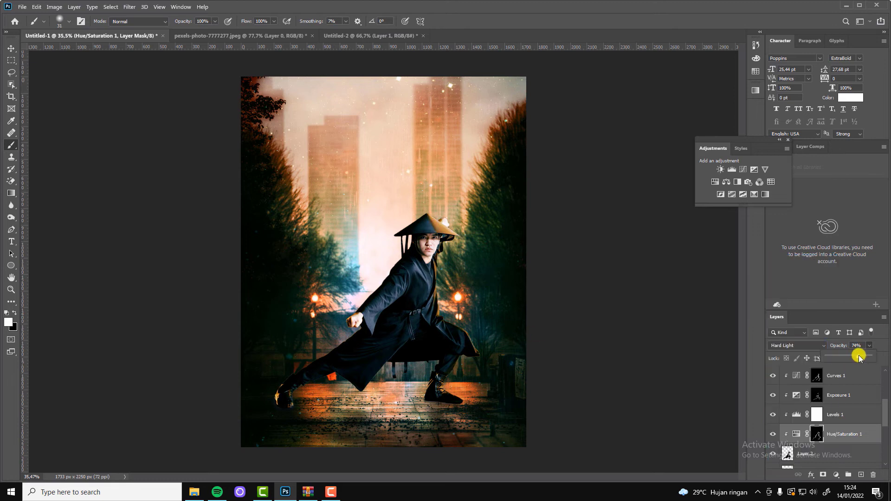
key(v)
scroll(495, 293, up, 3)
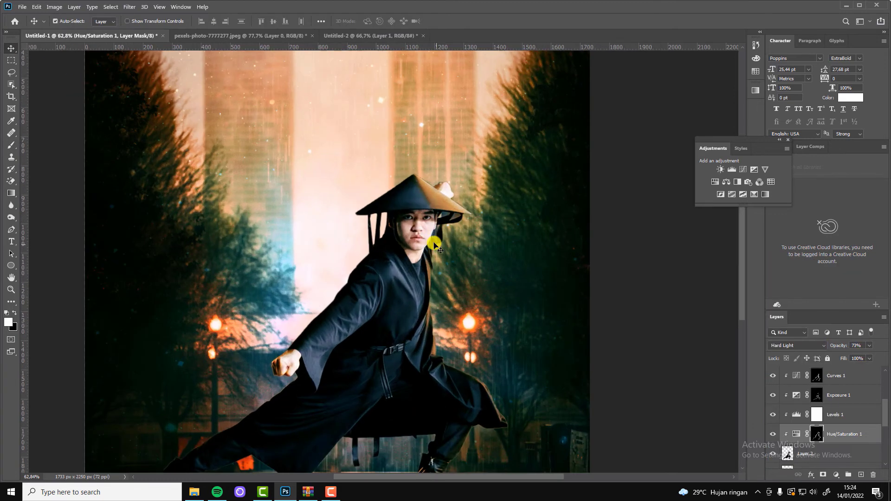
click(779, 377)
Add a Solid Color fill above Layer 2 using orange sampled from the image.
click(810, 453)
click(836, 474)
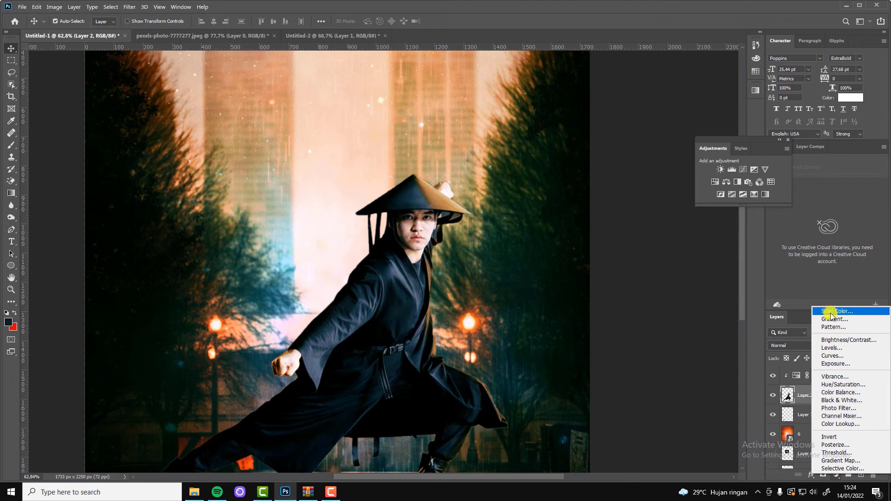
click(827, 308)
click(370, 119)
click(766, 203)
Set the orange fill to Soft Light at 46% opacity with an inverted mask.
click(802, 346)
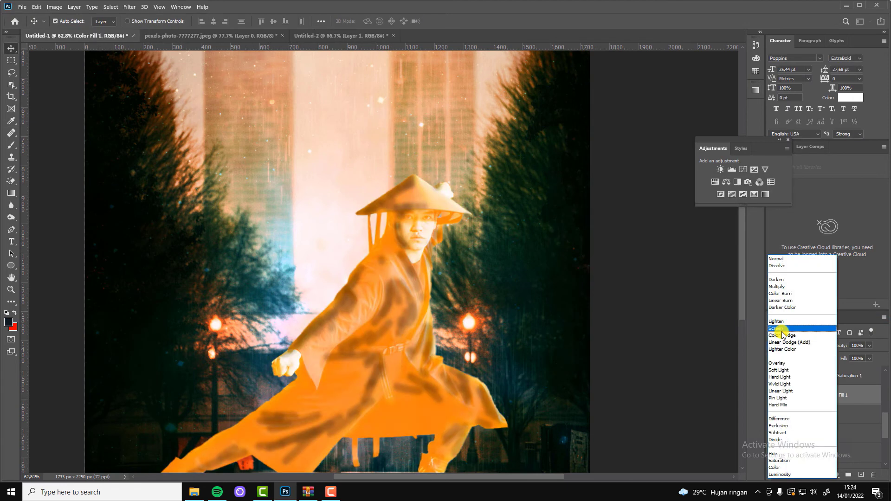
click(779, 369)
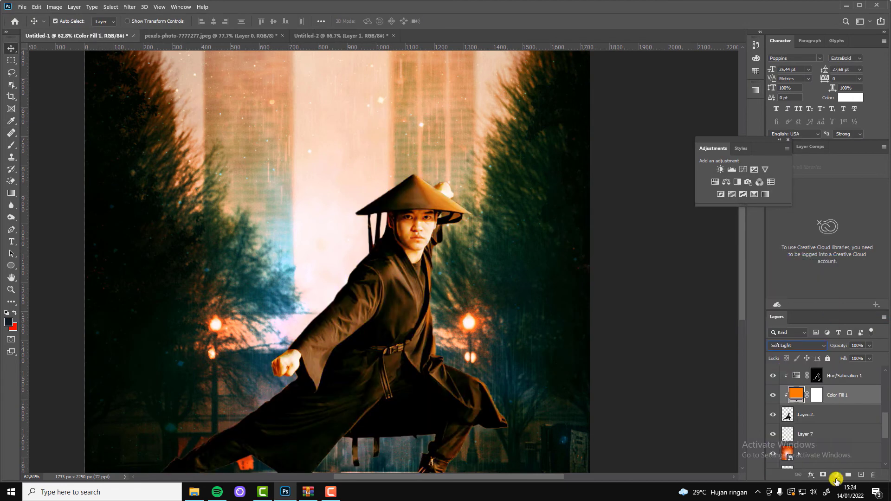
key(ctrl+i)
click(12, 145)
scroll(436, 246, up, 2)
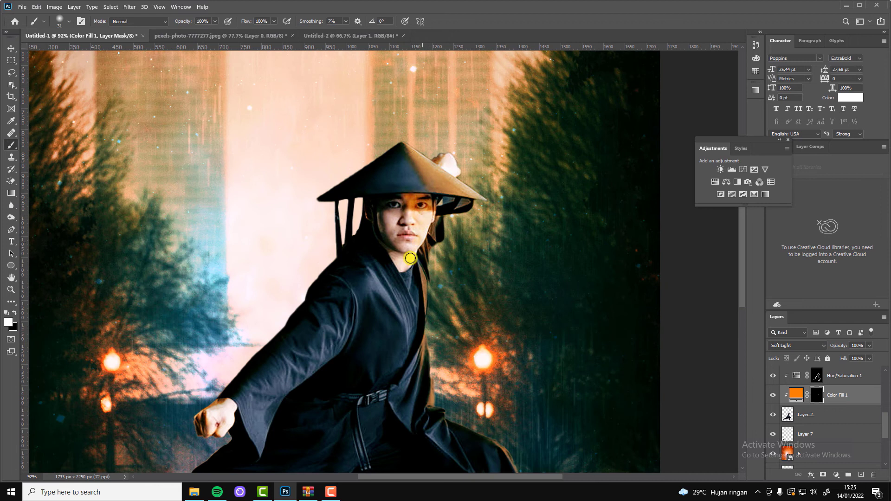
click(869, 345)
click(403, 201)
Enlarge the brush to about 70 and work around the warrior's edges on the fill mask.
scroll(426, 350, down, 3)
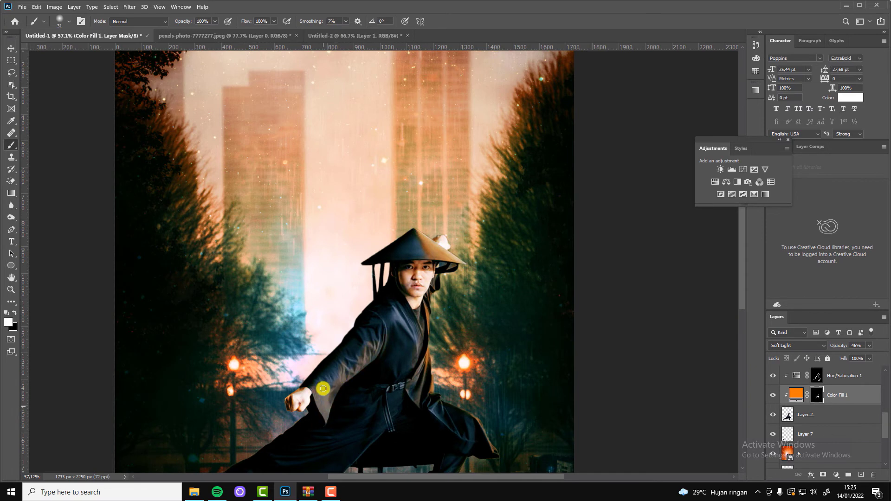
scroll(323, 389, down, 3)
scroll(433, 281, up, 5)
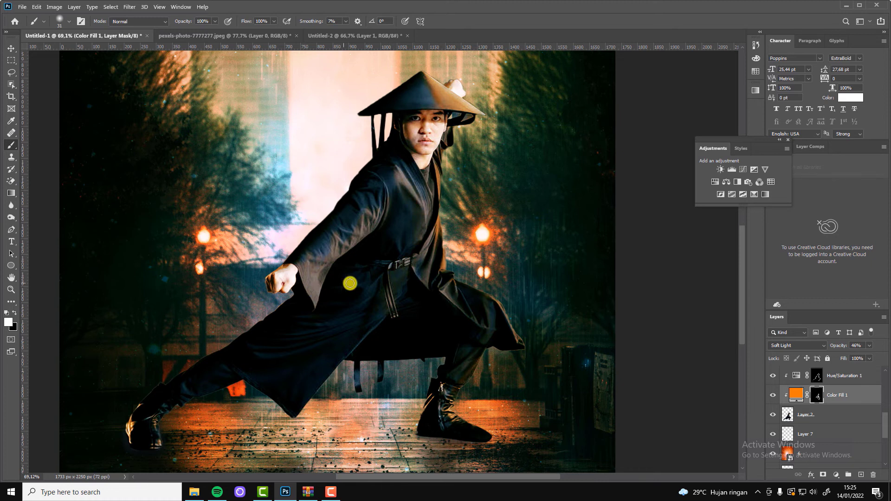
key(bracketright)
key(bracketright)
key(bracketright)
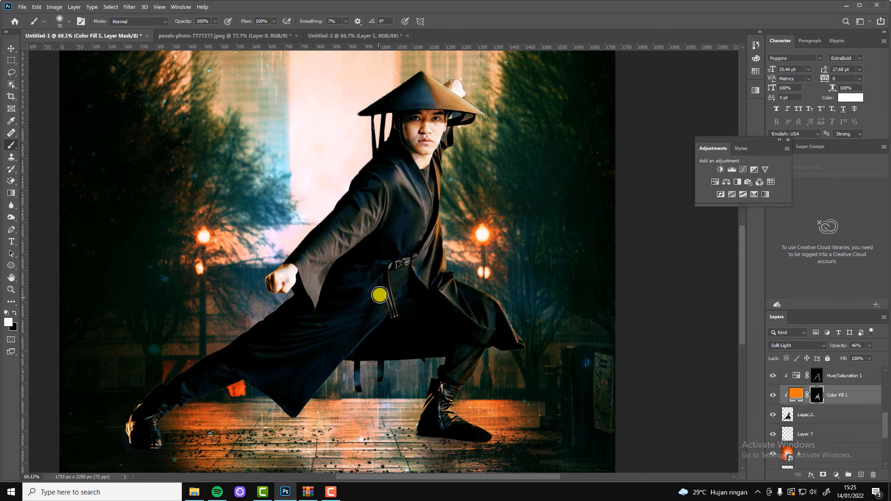
scroll(346, 334, down, 2)
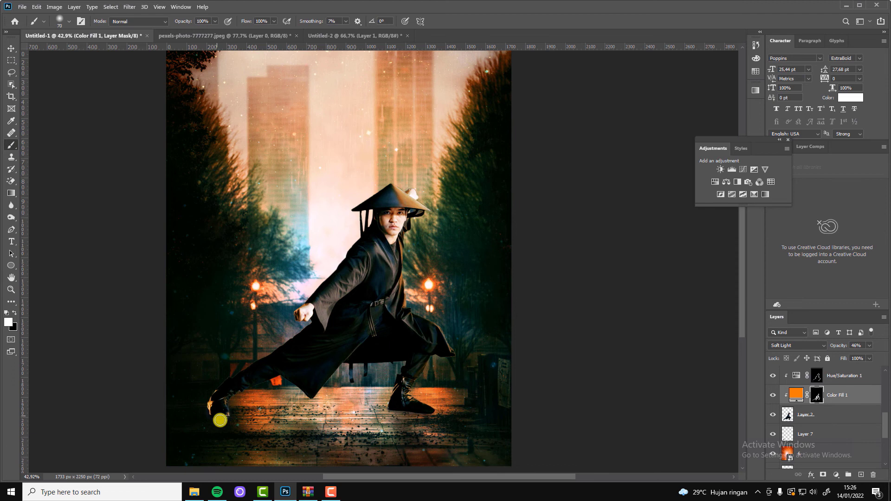
scroll(406, 202, down, 2)
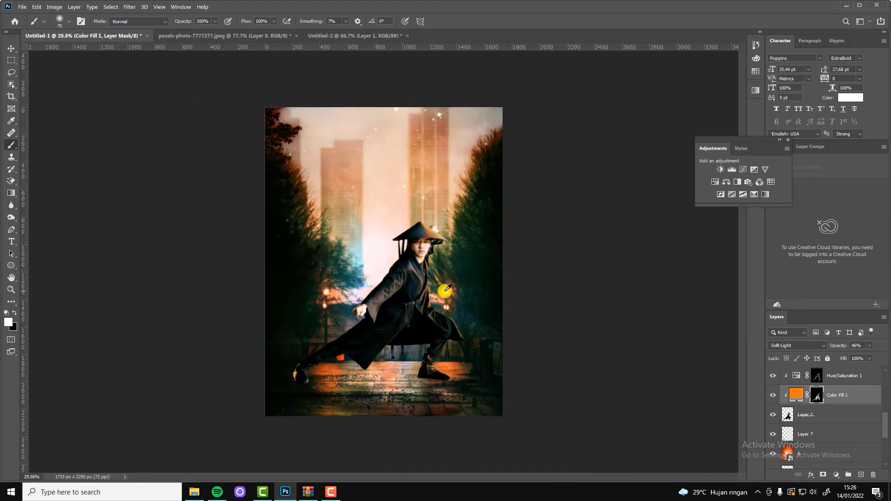
scroll(380, 213, up, 3)
key(v)
scroll(356, 223, down, 1)
scroll(482, 238, down, 2)
scroll(482, 238, up, 1)
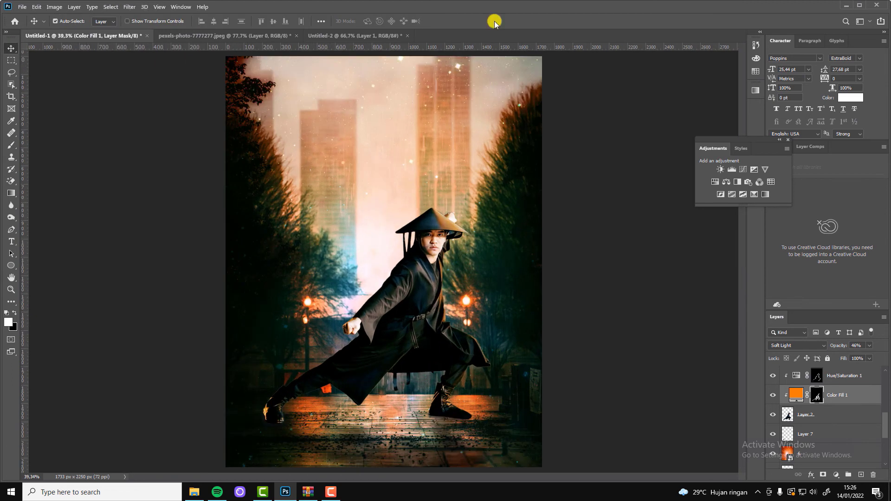
Duplicate the sword layer and adjust the copy's Blend If tones in its blending options.
click(339, 36)
scroll(455, 278, down, 2)
scroll(455, 278, up, 1)
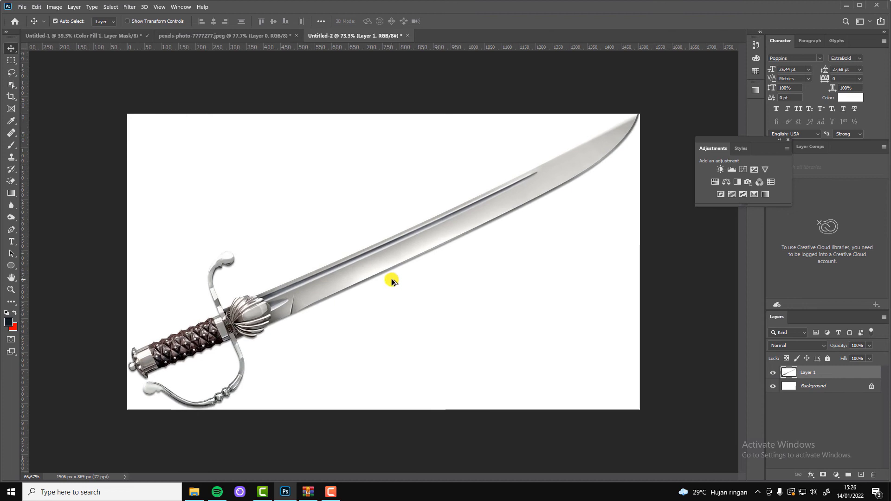
double_click(849, 372)
key(Escape)
key(ctrl+j)
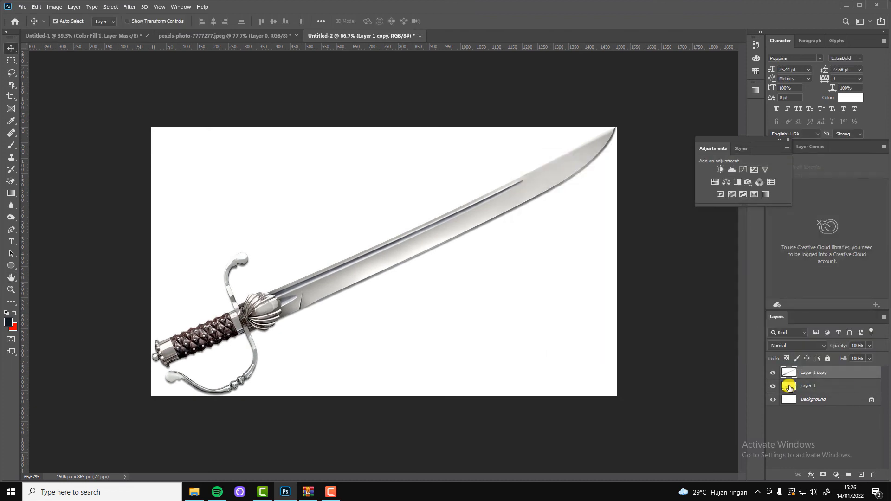
double_click(844, 371)
drag(756, 315, 722, 314)
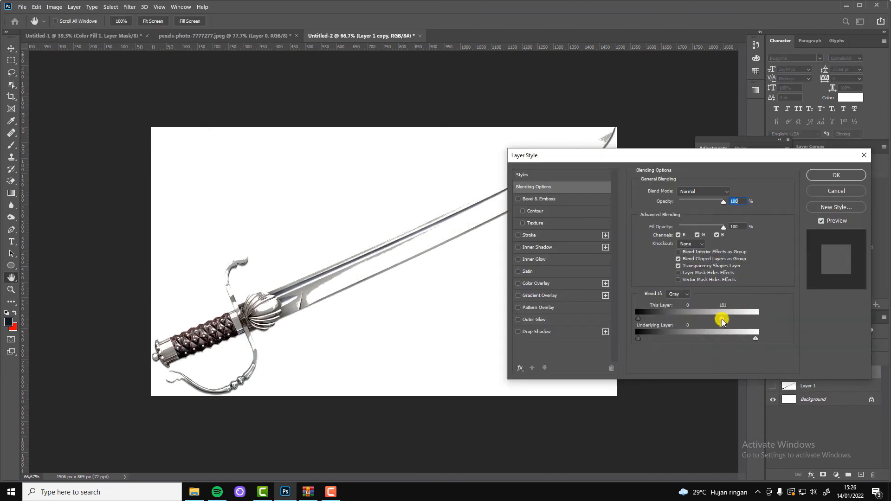
click(840, 187)
Erase the white around the sword and hide the white Background layer.
click(13, 185)
click(327, 233)
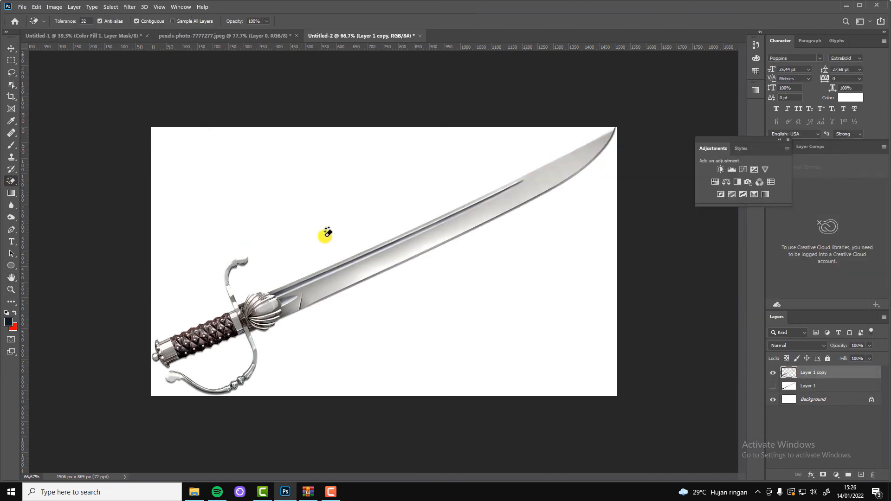
click(772, 400)
key(v)
key(ctrl+plus)
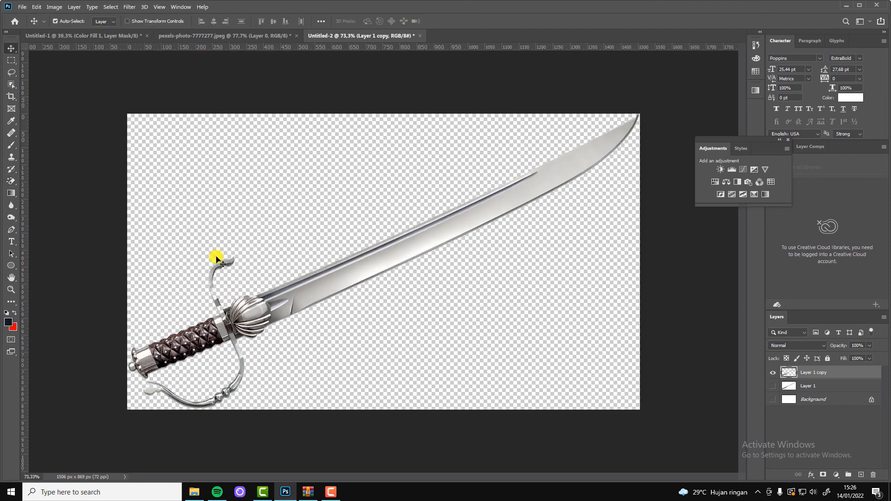
Trace a closed Pen path around the sword's upper guard and delete it.
click(12, 229)
scroll(167, 318, up, 3)
click(180, 316)
click(200, 245)
click(196, 144)
click(102, 233)
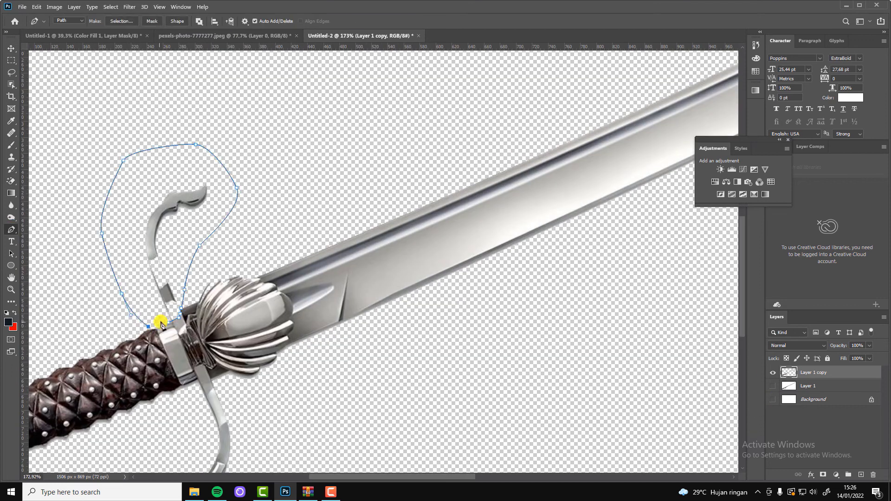
click(161, 324)
scroll(161, 324, down, 3)
scroll(164, 373, up, 2)
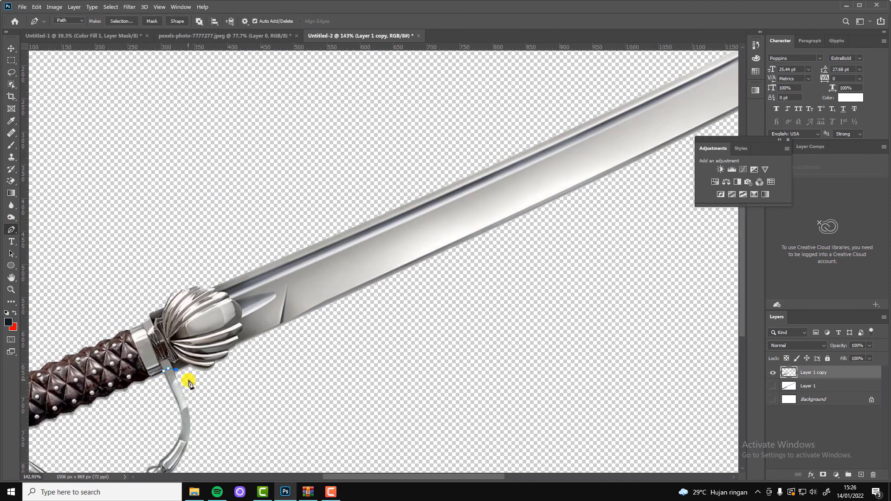
scroll(189, 382, down, 4)
click(263, 328)
key(ctrl+Return)
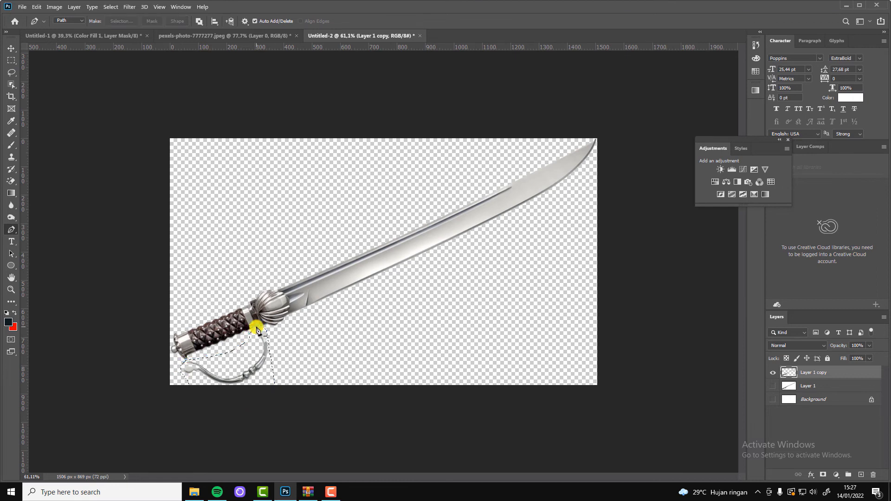
key(Delete)
Drag the cut-out sword into the warrior composite.
scroll(334, 322, down, 3)
click(12, 48)
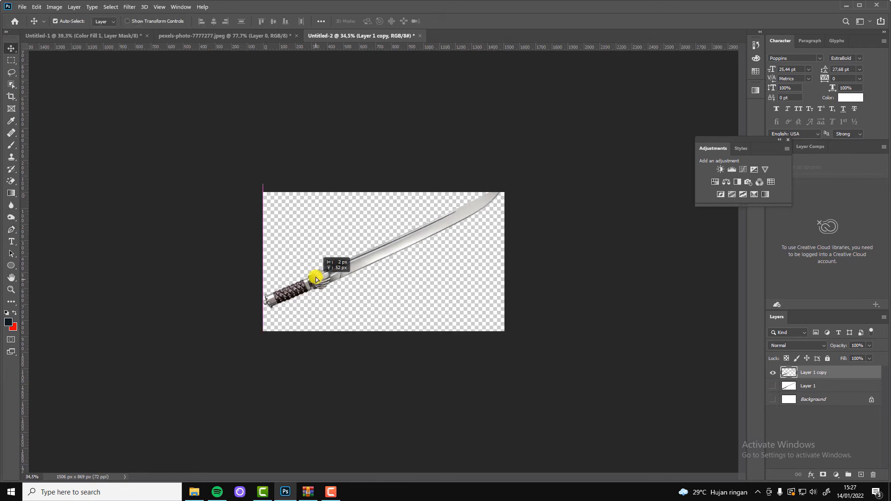
drag(320, 266, 260, 95)
Delete the misplaced sword and re-drag it into the composite above the top layers.
alt+click(830, 433)
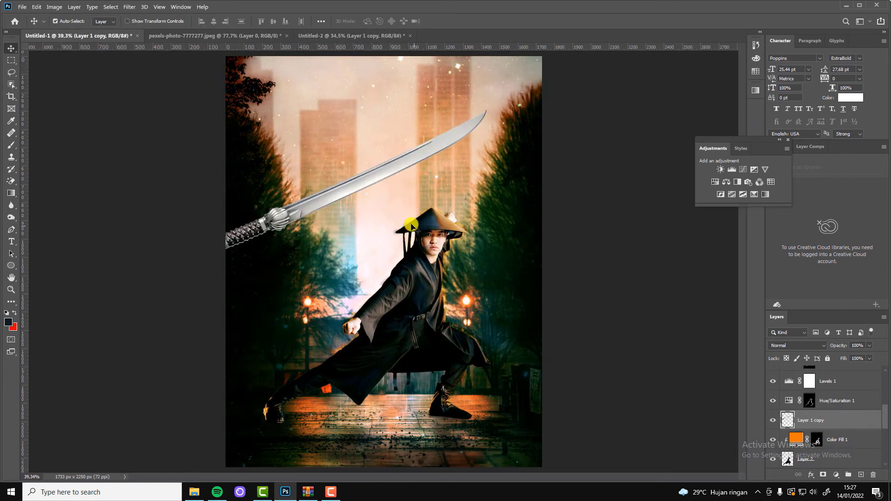
alt+click(834, 438)
scroll(835, 409, up, 2)
click(855, 372)
click(324, 35)
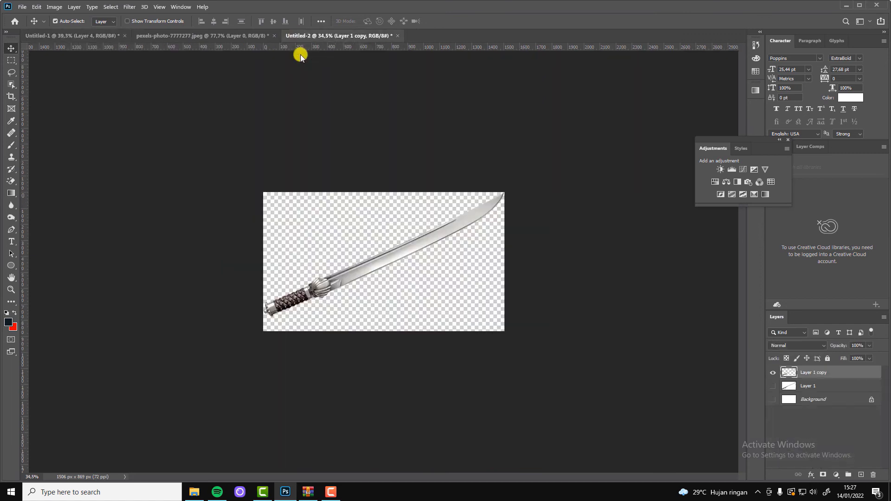
drag(78, 37, 378, 233)
Rotate, move and shrink the sword so its hilt rests on the warrior's hand.
key(ctrl+t)
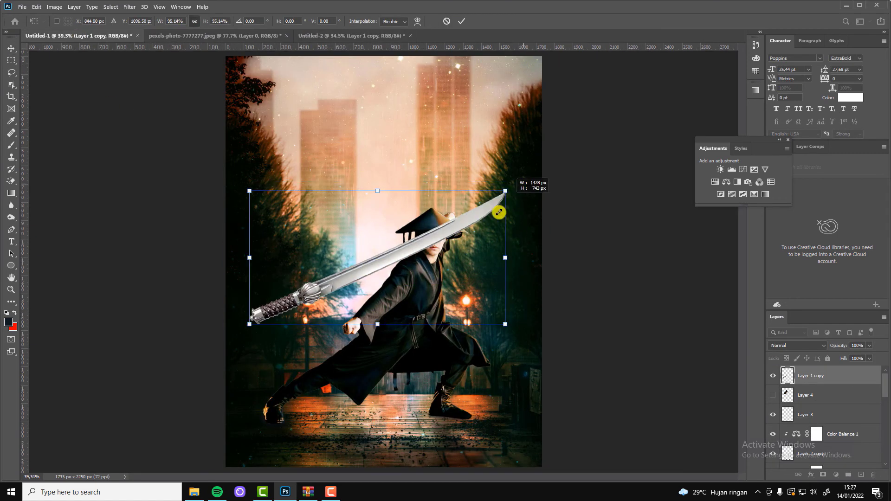
mouse_move(502, 207)
mouse_down()
mouse_move(401, 367)
mouse_move(294, 223)
mouse_up()
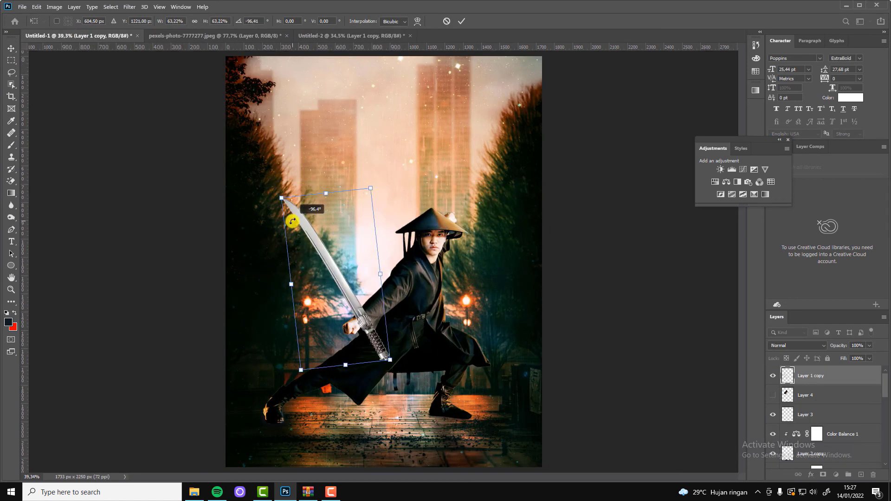
drag(391, 328, 423, 398)
drag(483, 399, 292, 290)
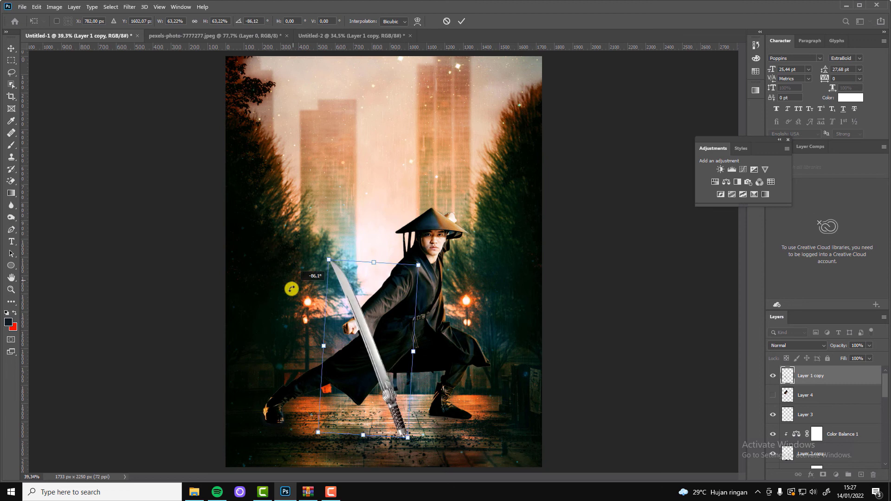
drag(400, 390, 348, 319)
drag(263, 199, 313, 288)
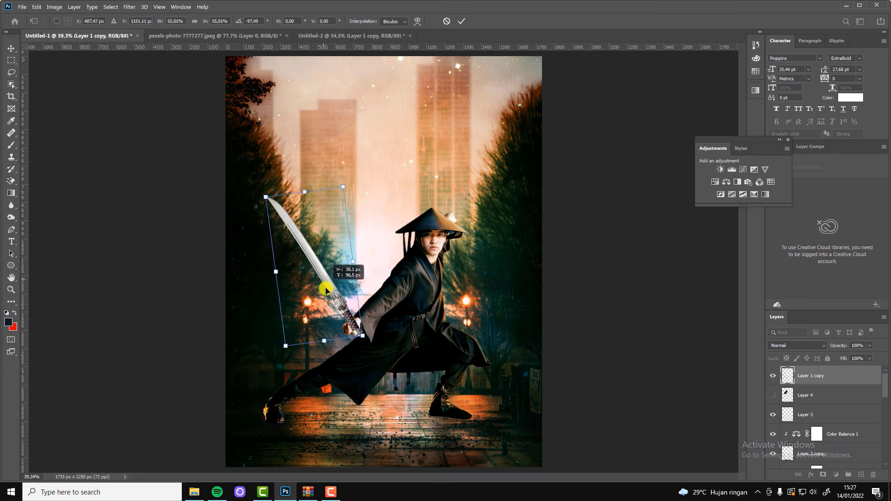
click(461, 21)
Shrink the sword further and nudge its hilt into the grip.
alt+scroll(341, 277, up, 5)
key(ctrl+t)
alt+scroll(341, 277, down, 3)
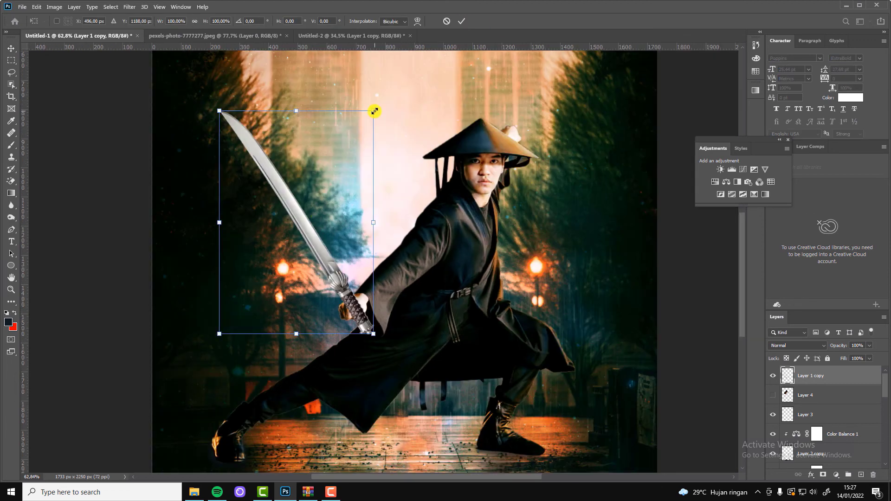
mouse_move(372, 109)
mouse_down()
mouse_move(256, 165)
mouse_move(265, 175)
mouse_up()
click(461, 21)
alt+scroll(344, 359, up, 2)
drag(350, 313, 352, 314)
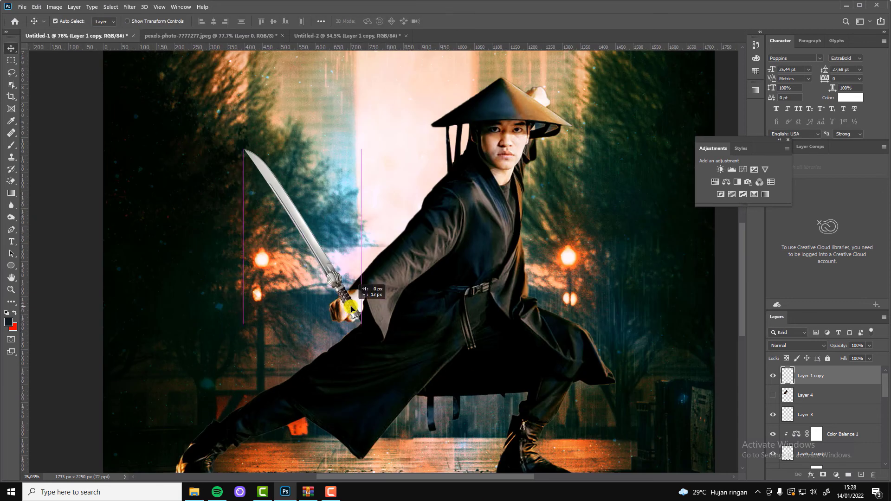
Tilt the sword upright in the warrior's hand and apply the placement.
key(ctrl+t)
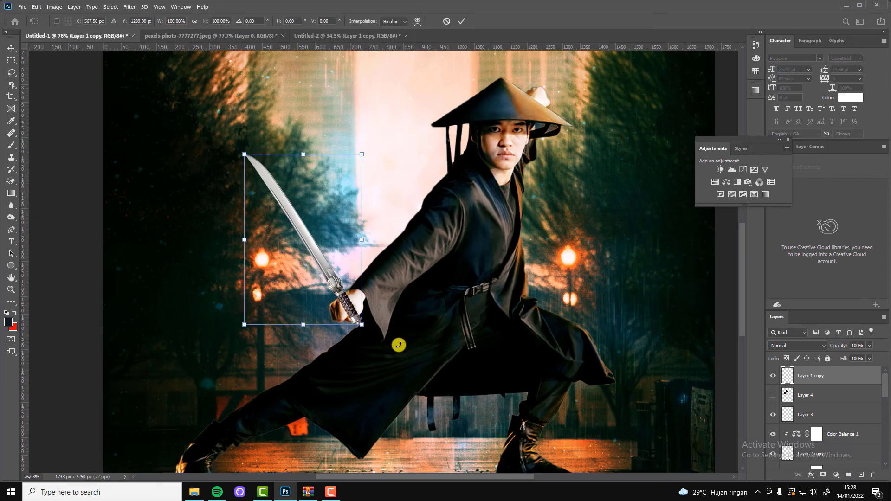
mouse_move(398, 342)
mouse_down()
mouse_move(385, 319)
mouse_move(377, 215)
mouse_move(411, 310)
mouse_up()
scroll(411, 310, down, 3)
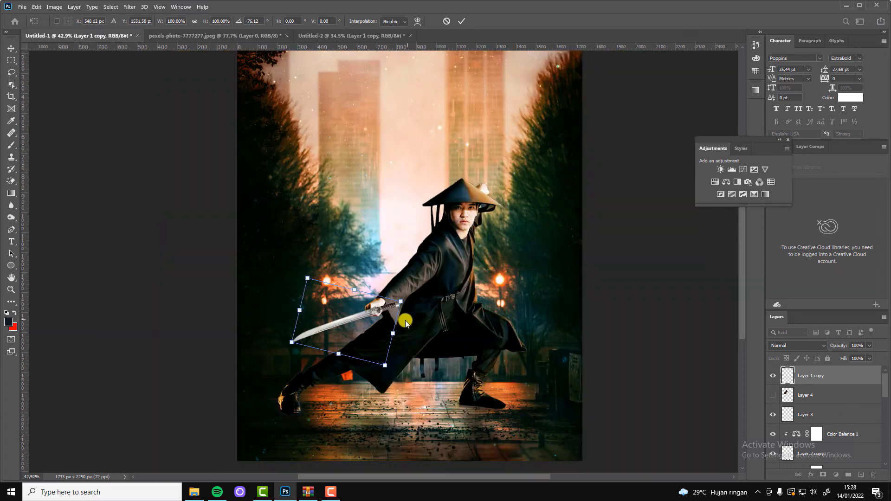
mouse_move(350, 312)
mouse_down()
mouse_move(368, 273)
mouse_move(379, 323)
mouse_up()
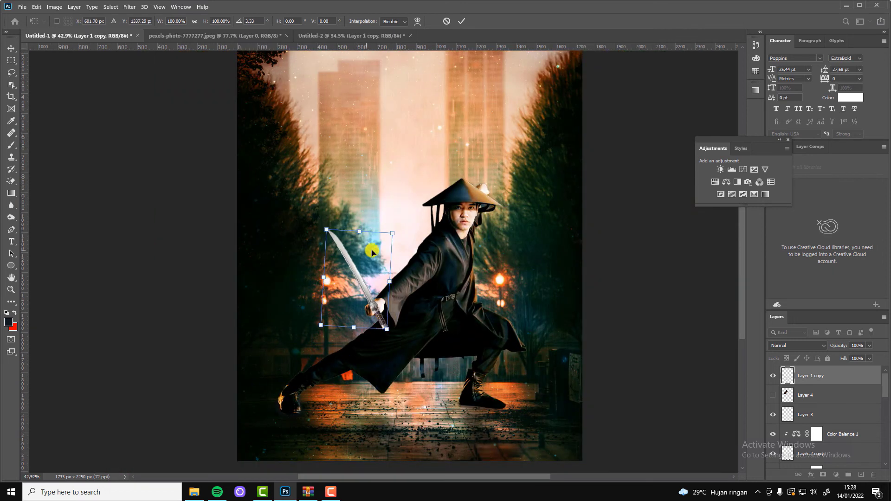
scroll(383, 325, up, 3)
key(Return)
scroll(445, 341, down, 2)
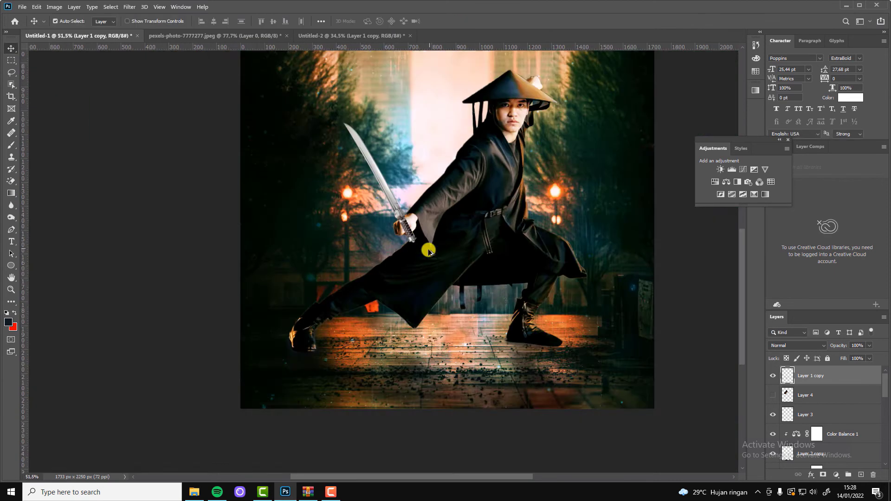
scroll(445, 342, up, 2)
Add a layer mask to the sword and ready the Brush with default black and white.
click(822, 474)
click(12, 145)
key(d)
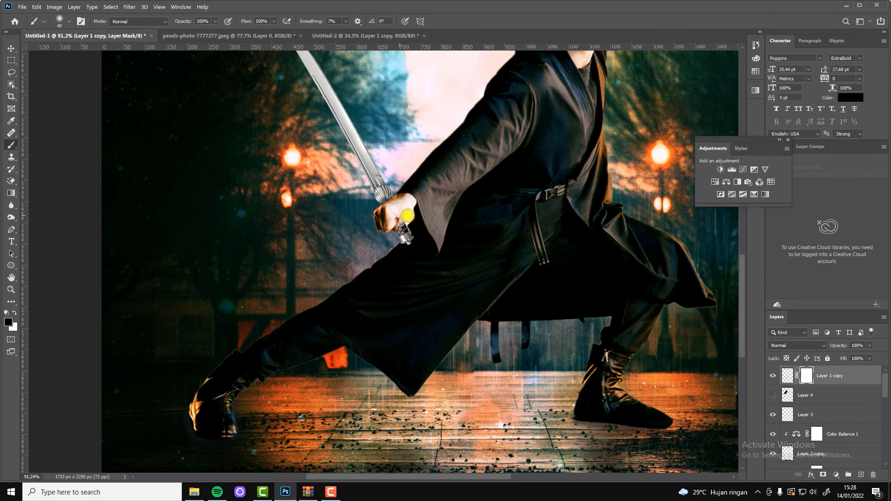
Paint black on the sword's mask so the fingers wrap over the hilt.
click(14, 313)
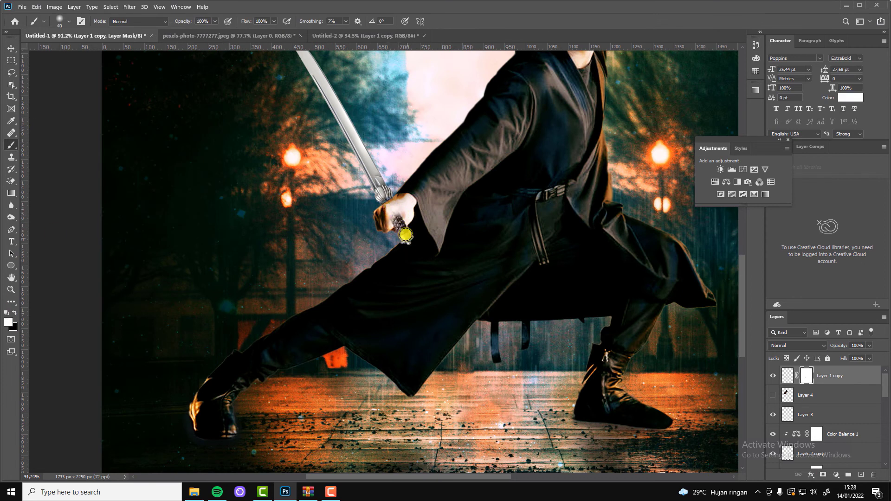
key(x)
scroll(388, 216, down, 3)
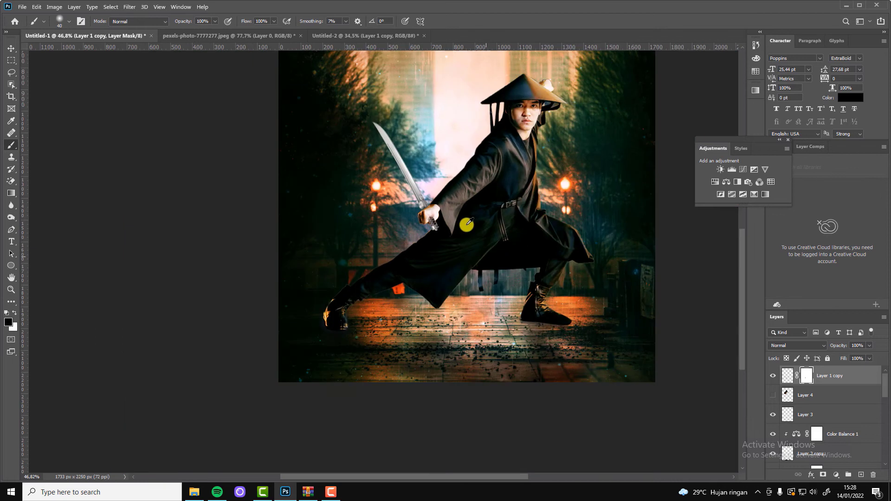
scroll(489, 184, up, 2)
key(v)
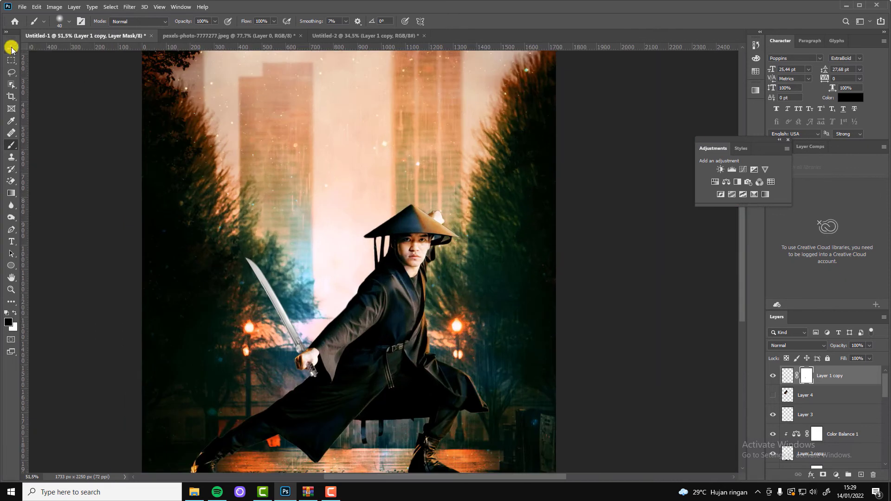
scroll(312, 371, up, 1)
scroll(312, 374, down, 1)
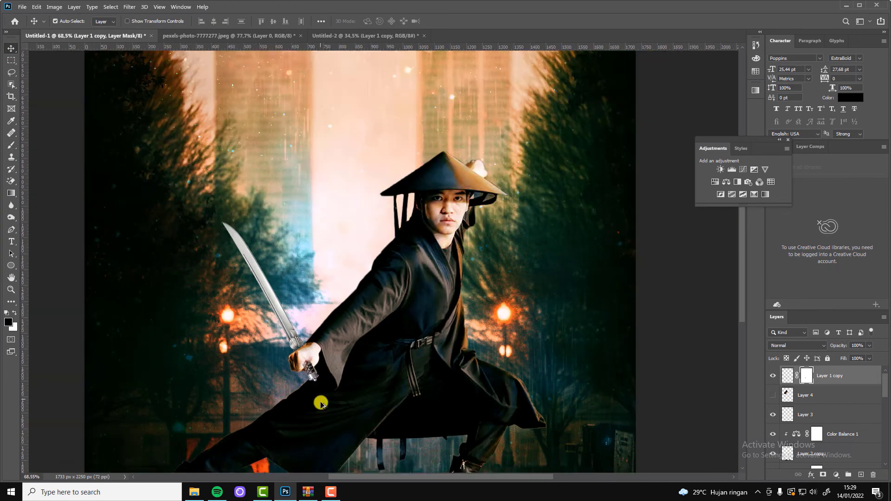
scroll(319, 403, down, 2)
scroll(424, 368, down, 2)
scroll(381, 428, up, 2)
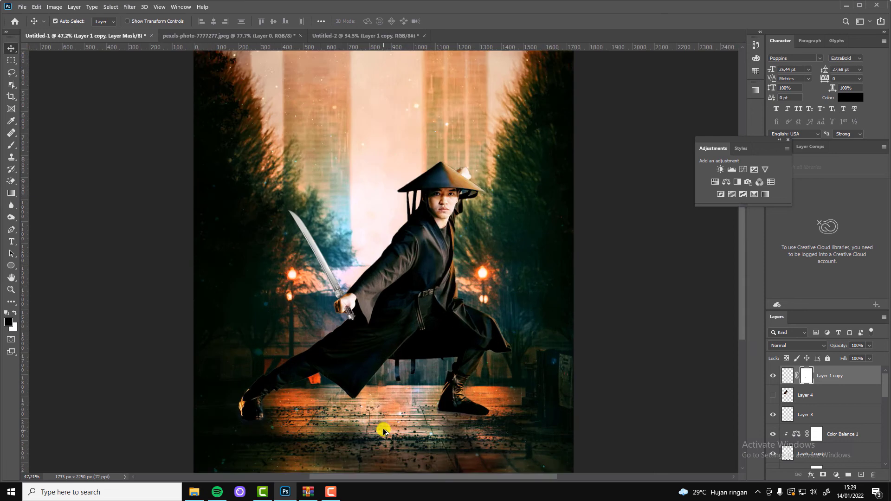
scroll(450, 384, down, 1)
scroll(346, 428, down, 1)
scroll(346, 428, up, 1)
Lower the opacity of the dark Layer 2 copy shadow layer slightly.
click(788, 453)
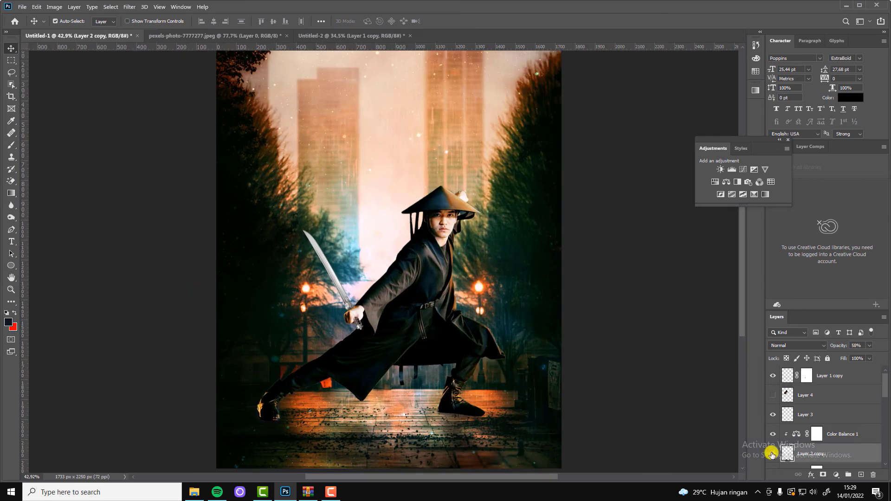
click(869, 345)
drag(868, 356, 885, 356)
scroll(412, 434, down, 1)
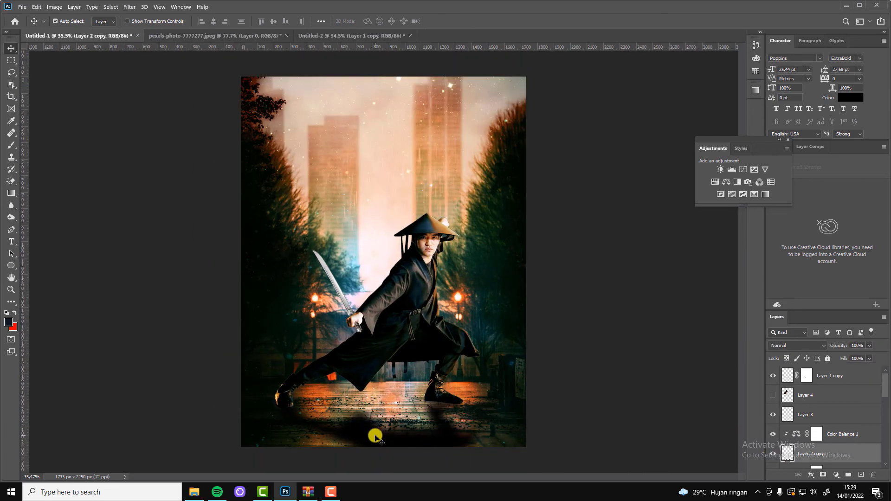
Add a Hue/Saturation colorize layer with Hue 9, Saturation 90, Lightness +40.
click(837, 477)
click(839, 389)
click(679, 375)
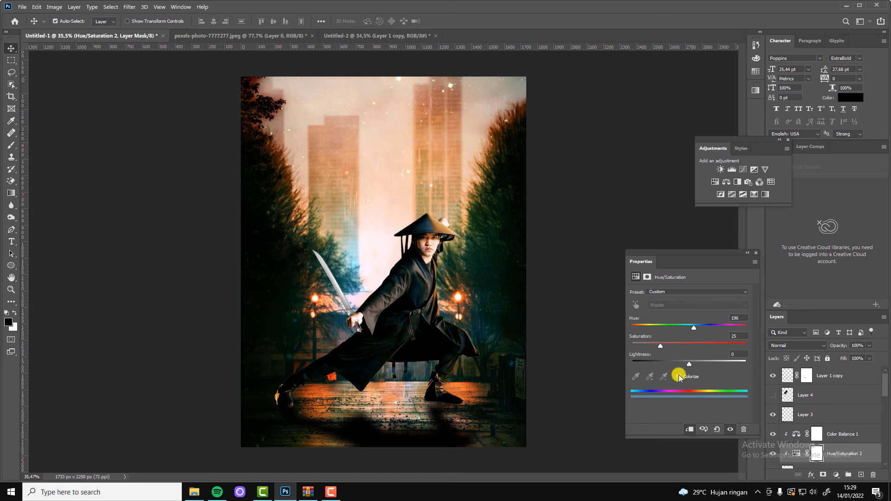
drag(637, 330, 707, 345)
drag(654, 328, 700, 328)
mouse_move(689, 361)
mouse_down()
mouse_move(730, 365)
mouse_move(699, 362)
mouse_up()
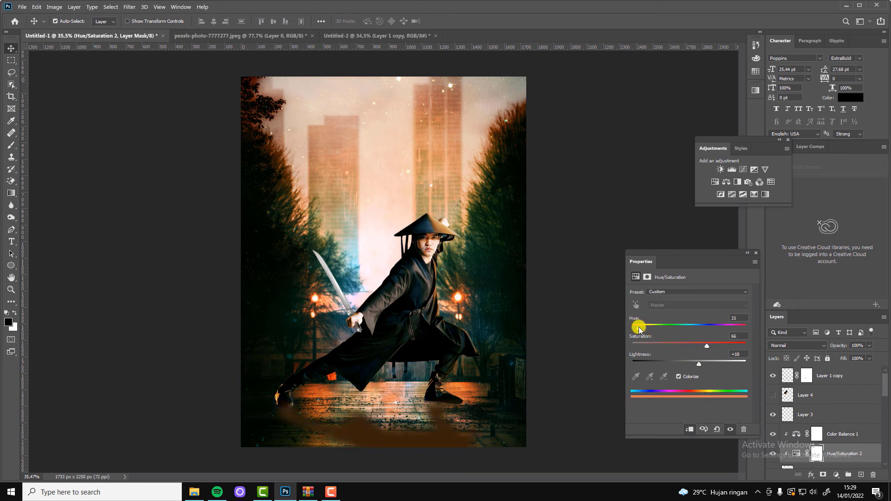
drag(639, 324, 635, 328)
drag(699, 364, 713, 364)
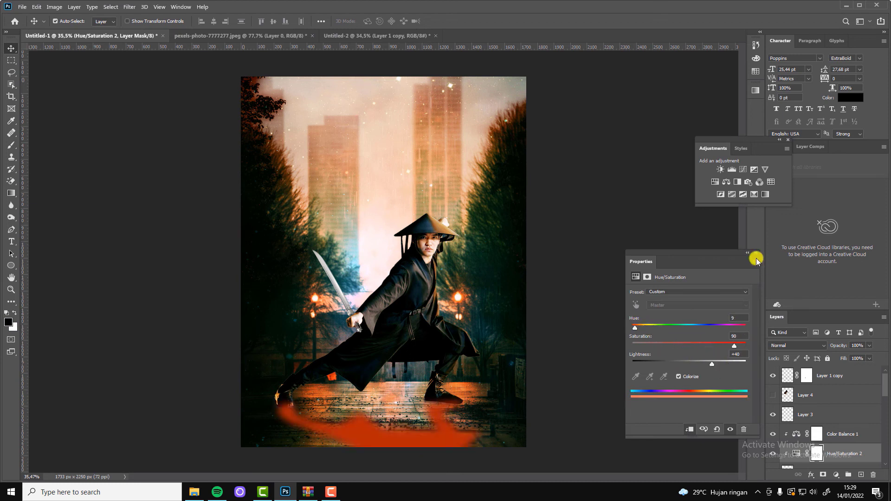
Blend the tint layer in Screen mode at 10% opacity.
click(797, 345)
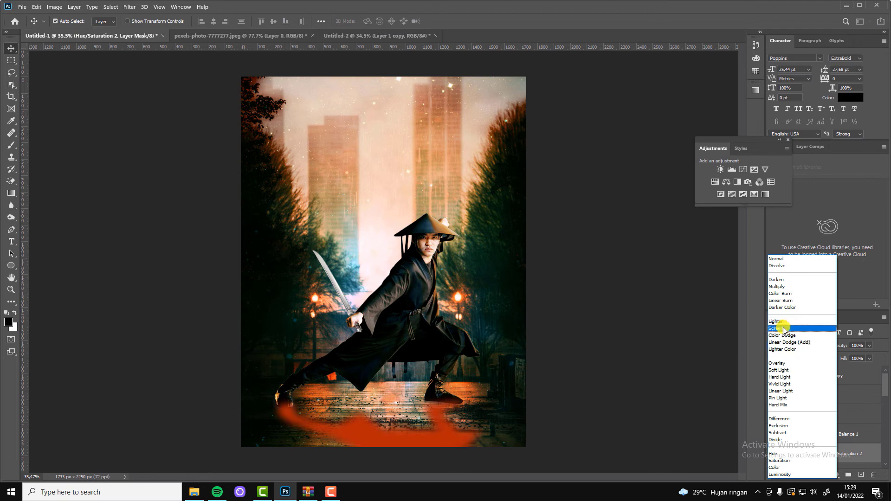
click(784, 329)
click(869, 346)
drag(863, 356, 830, 358)
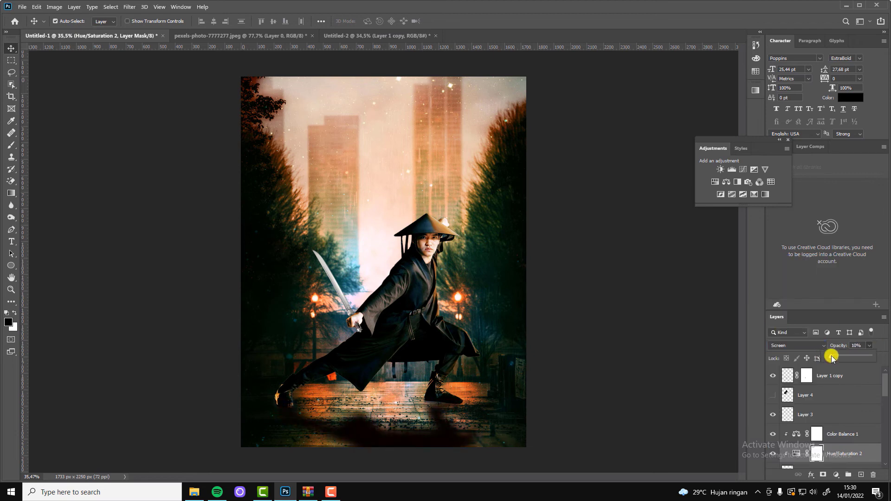
Fade the Layer 2 copy shadow layer to 40% opacity.
click(375, 441)
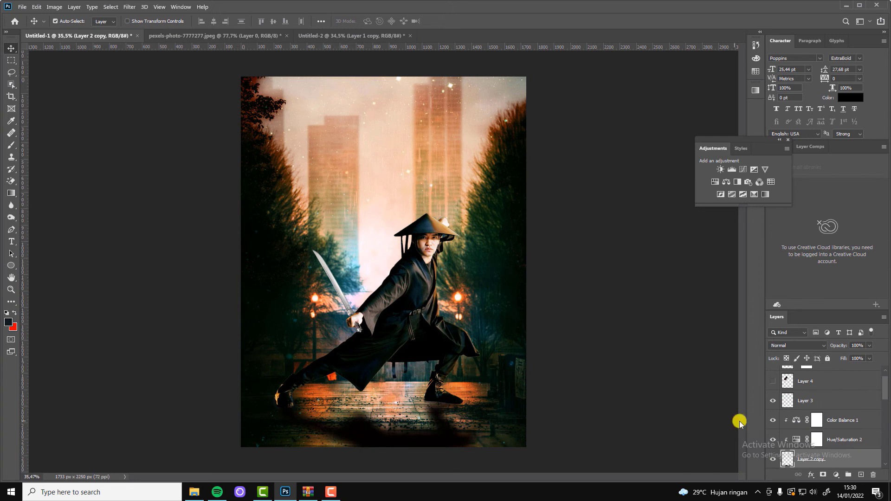
click(869, 346)
drag(871, 356, 844, 358)
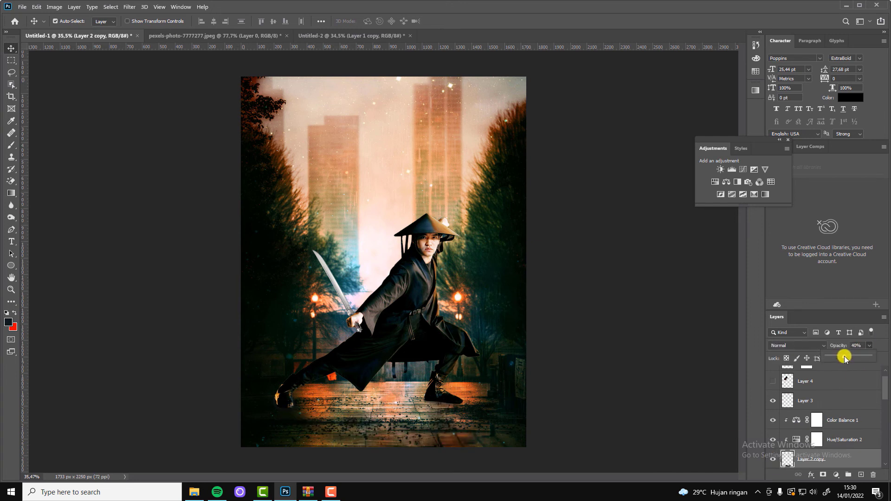
scroll(831, 417, down, 3)
On a new Color Dodge layer, brush sampled orange (39% opacity, size 250) across the floor.
click(817, 401)
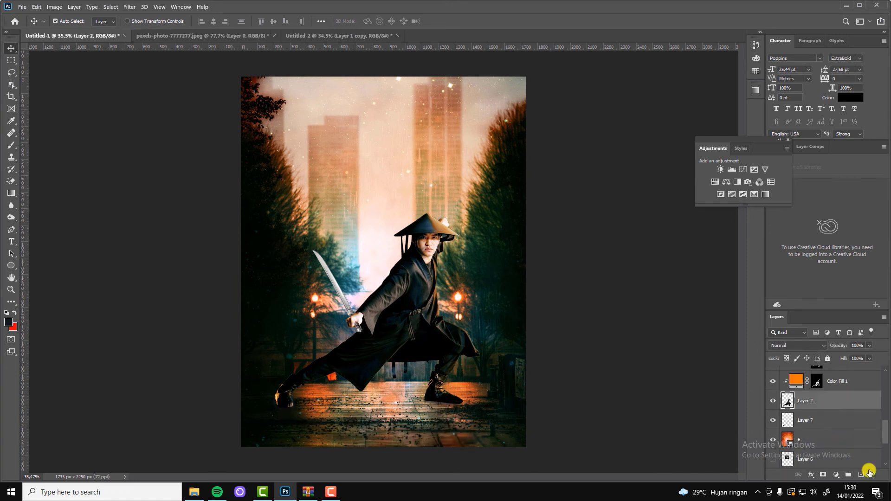
click(11, 121)
click(464, 385)
click(11, 145)
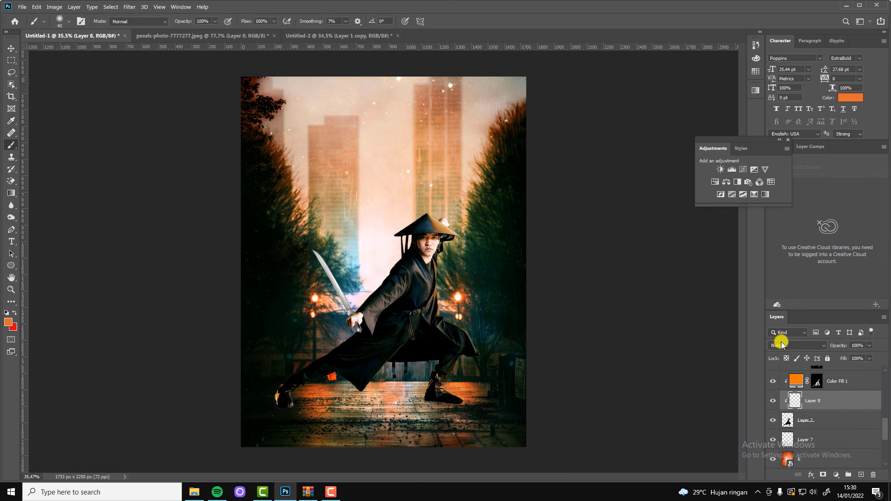
click(796, 345)
key(3)
key(9)
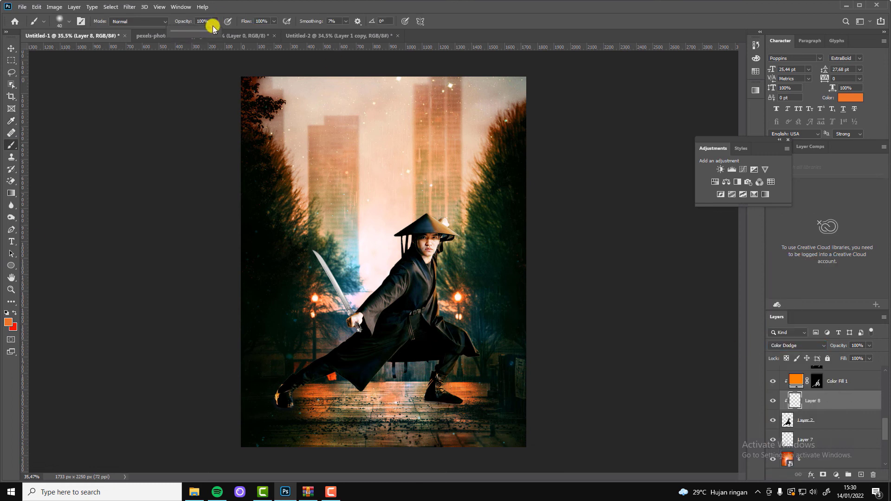
key(bracketright)
key(bracketright)
key(bracketright)
drag(263, 426, 472, 422)
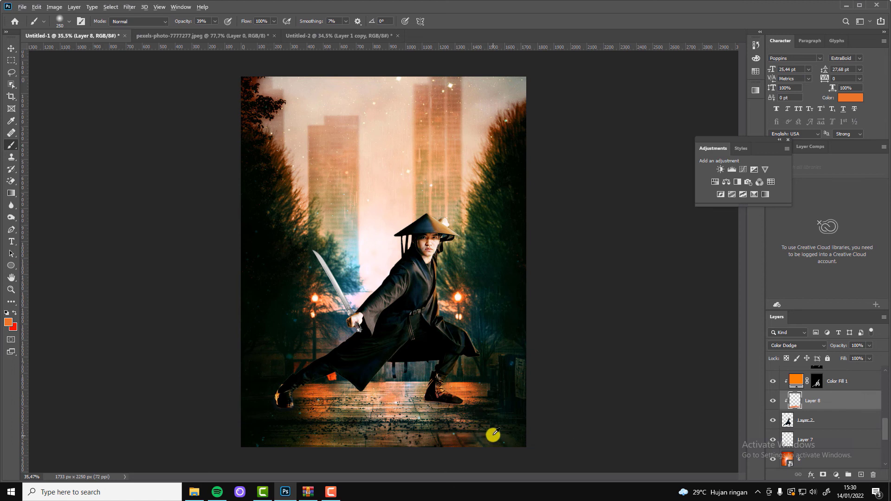
scroll(482, 432, up, 3)
scroll(822, 418, down, 3)
Paint orange glow on a new layer clipped above Layer 1, set to 33% opacity.
click(820, 441)
click(861, 475)
key(ctrl+alt+g)
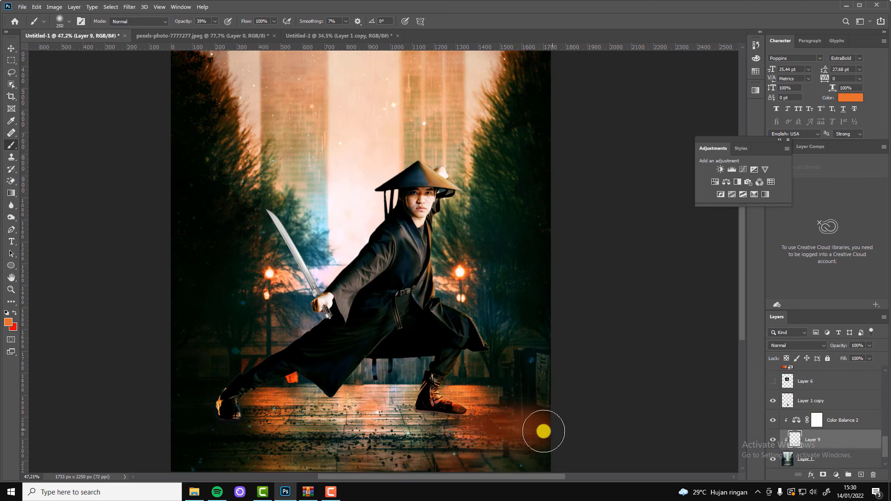
mouse_move(541, 430)
mouse_down()
mouse_move(205, 446)
mouse_move(529, 435)
mouse_up()
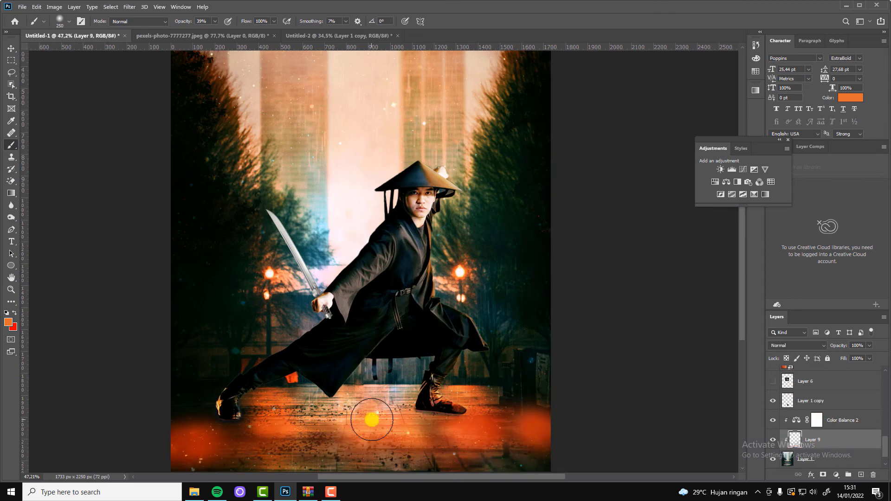
drag(868, 345, 841, 356)
scroll(526, 337, down, 3)
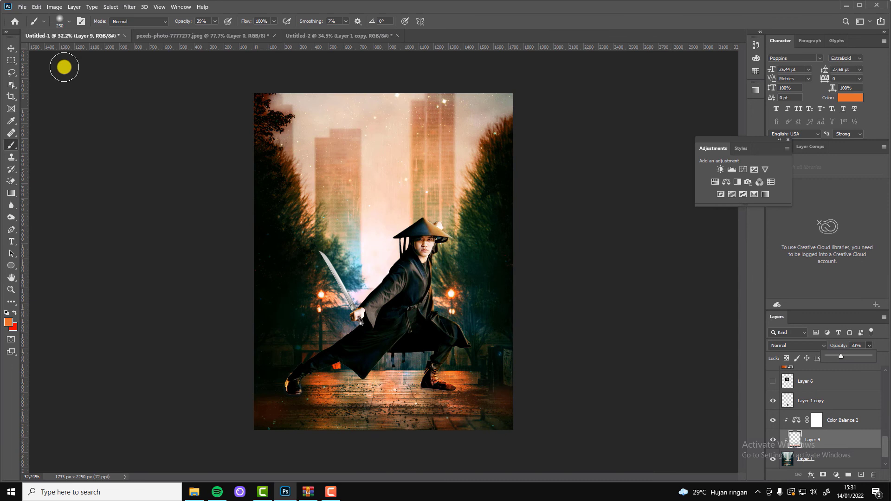
key(v)
scroll(367, 308, up, 2)
Delete the layer mask from Layer 1 copy.
scroll(342, 342, up, 2)
click(343, 352)
click(807, 375)
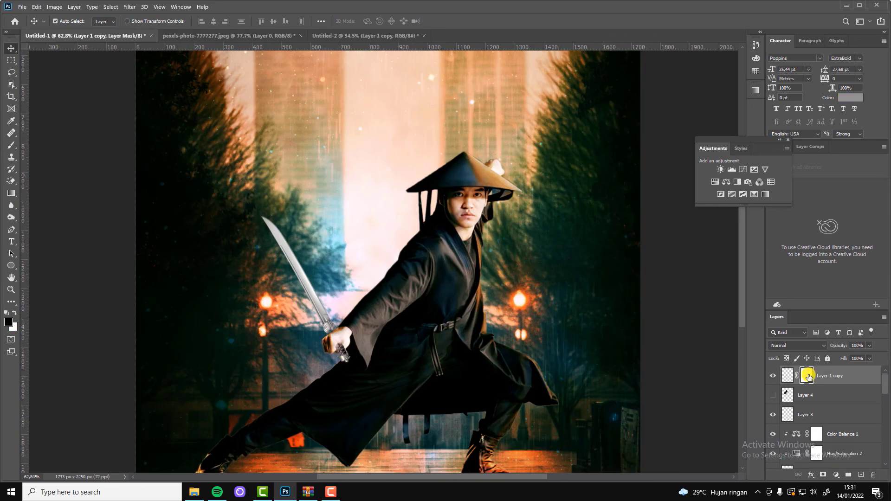
drag(807, 375, 872, 475)
click(485, 180)
scroll(335, 339, up, 3)
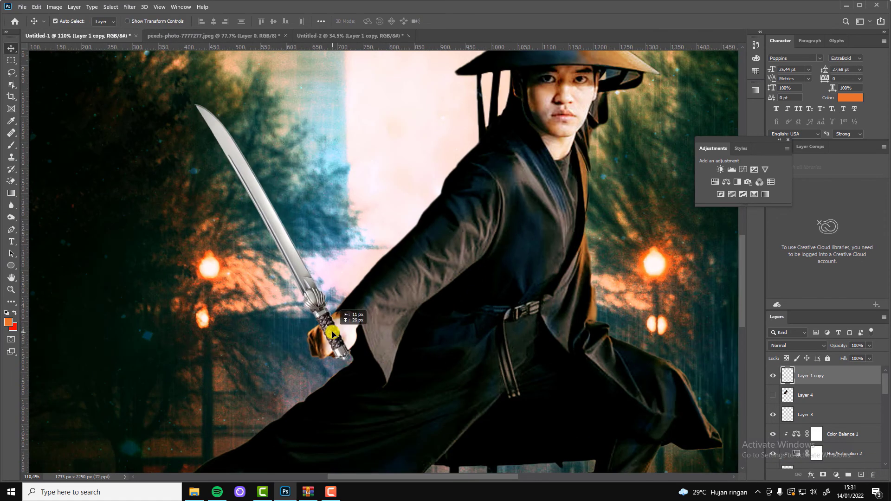
scroll(333, 337, up, 3)
Lasso the sword handle onto new Layer 10 and shift it to align with the hand.
key(l)
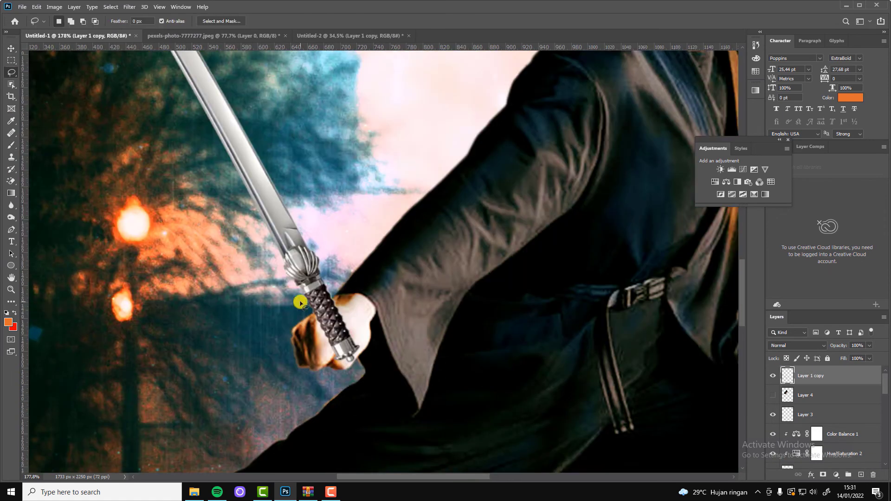
mouse_move(300, 299)
mouse_down()
mouse_move(374, 350)
mouse_move(385, 295)
mouse_up()
key(ctrl+j)
key(v)
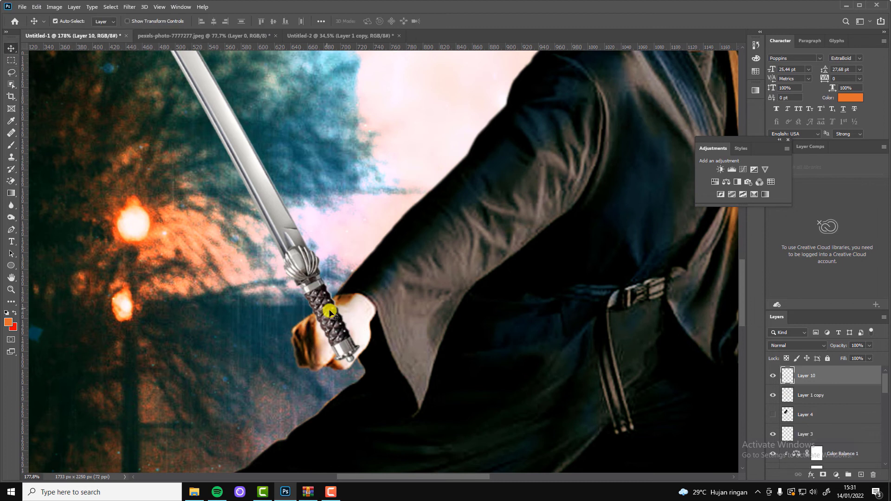
drag(337, 329, 351, 357)
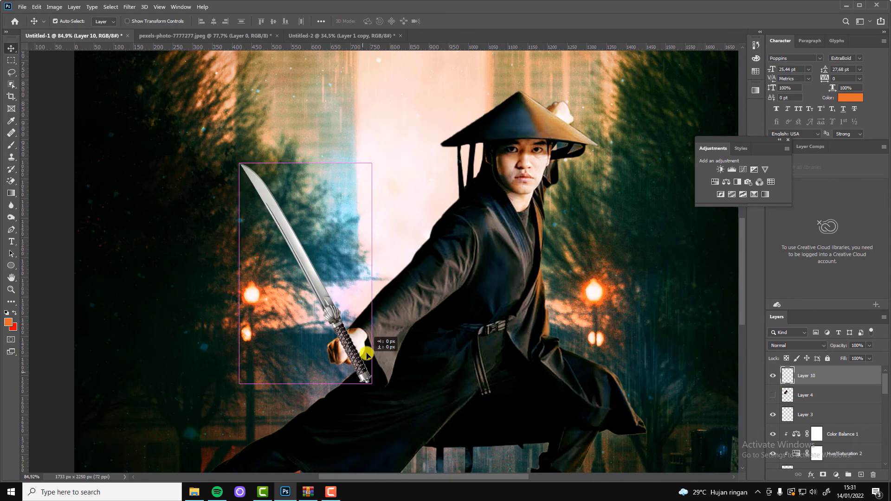
drag(351, 364, 357, 369)
scroll(364, 378, down, 2)
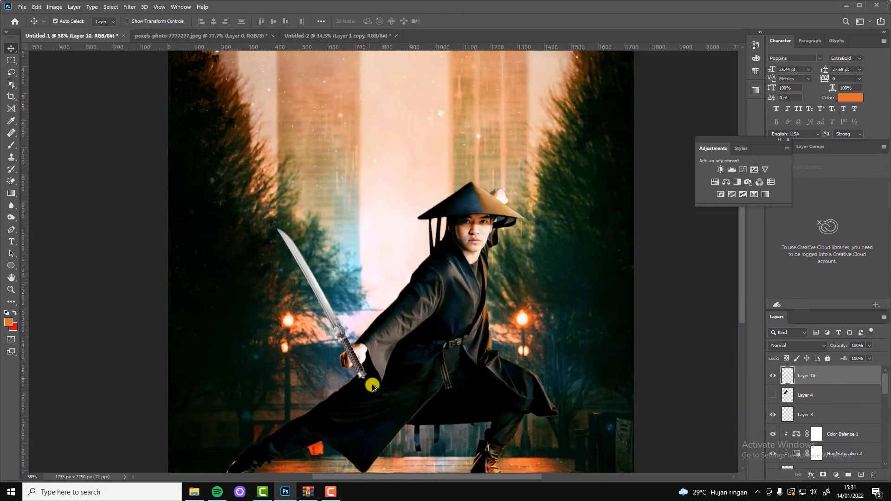
scroll(366, 330, down, 3)
scroll(358, 360, up, 3)
scroll(358, 392, up, 1)
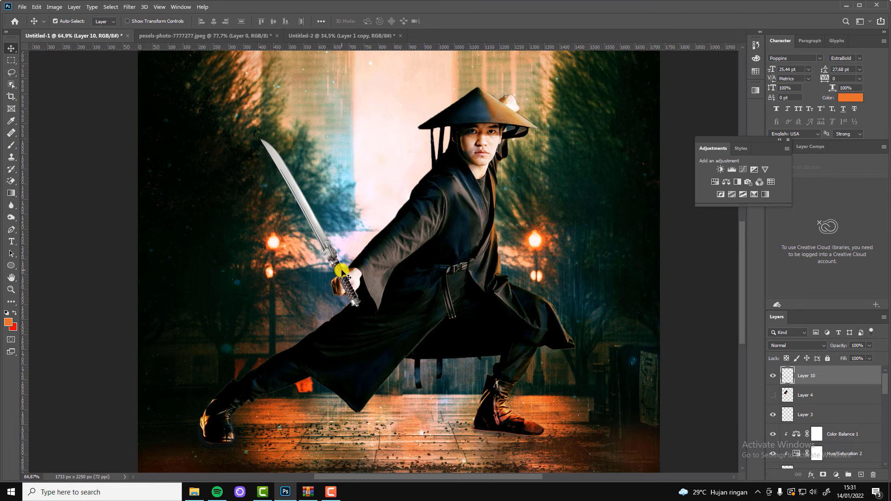
Enable an Outer Glow on the sword layer with a bright yellow colour.
click(811, 475)
click(837, 387)
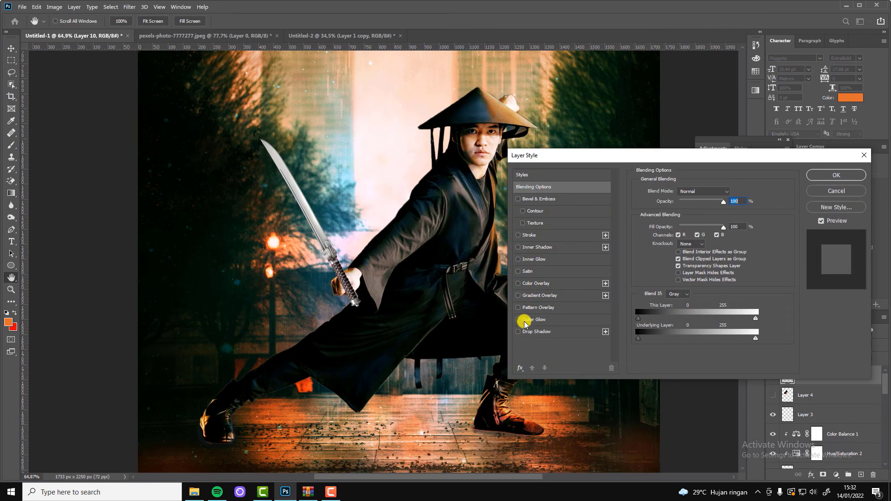
click(524, 320)
click(646, 237)
click(684, 308)
click(675, 208)
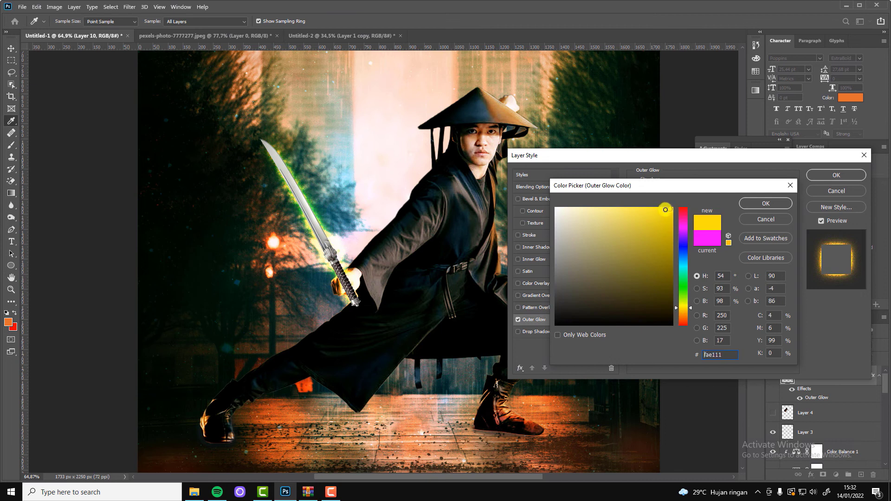
click(755, 204)
Tune the outer glow: Normal blending, size around 62, range 70, raised spread, slightly lower opacity.
drag(680, 273, 684, 273)
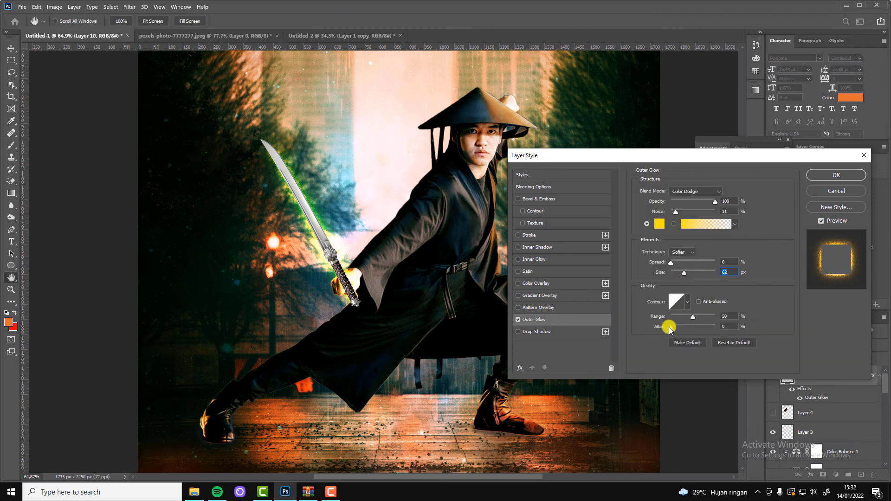
drag(688, 318, 702, 319)
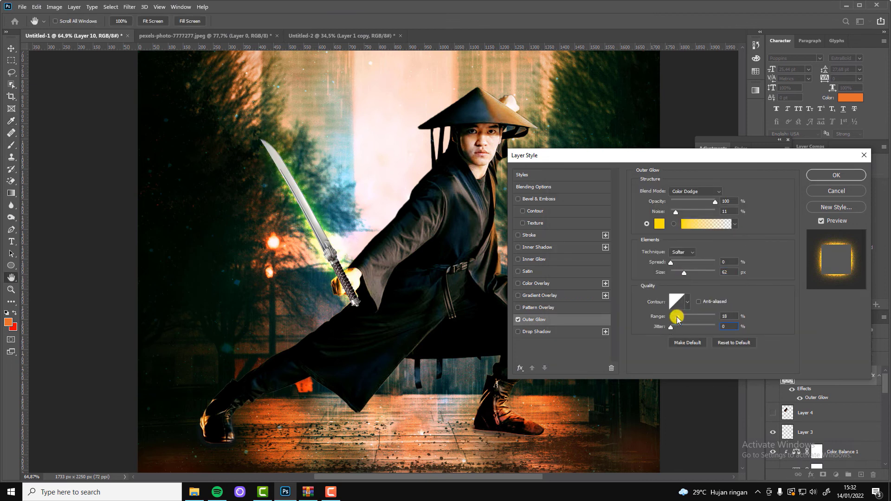
click(694, 191)
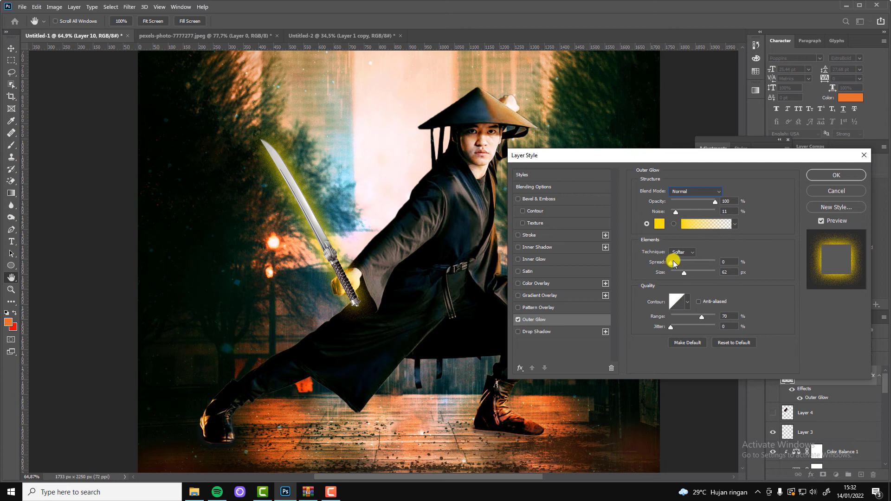
mouse_move(684, 273)
mouse_down()
mouse_move(674, 273)
mouse_move(699, 262)
mouse_up()
drag(701, 317, 715, 317)
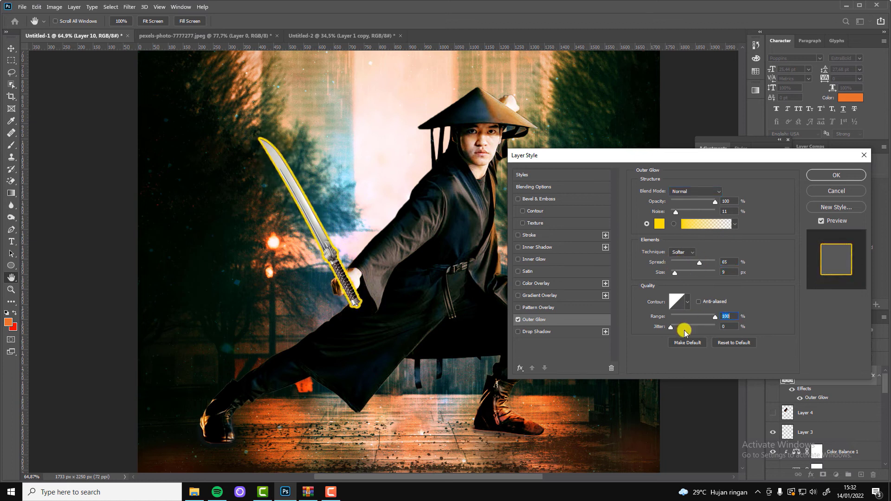
click(671, 326)
drag(714, 201, 708, 202)
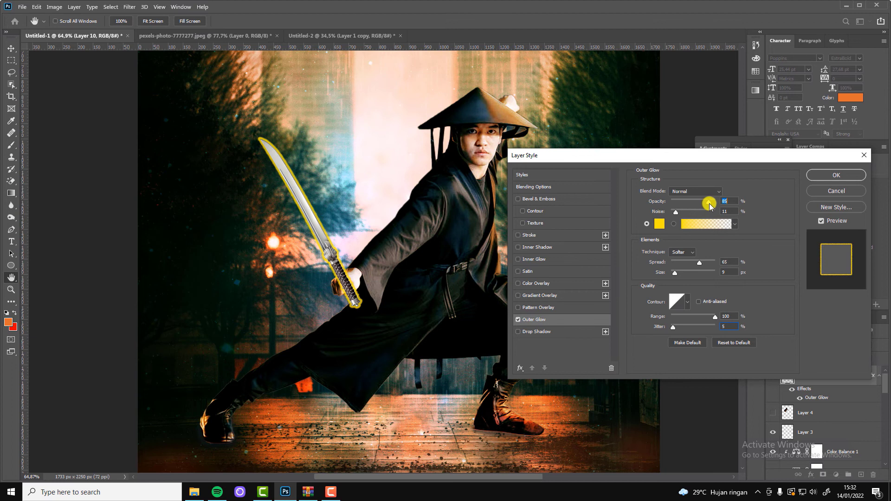
Change the outer glow colour to red, then briefly try Color Overlay, Pattern Overlay and Inner Shadow.
click(659, 224)
mouse_move(684, 241)
mouse_down()
mouse_move(678, 213)
mouse_move(684, 324)
mouse_up()
click(765, 203)
click(518, 283)
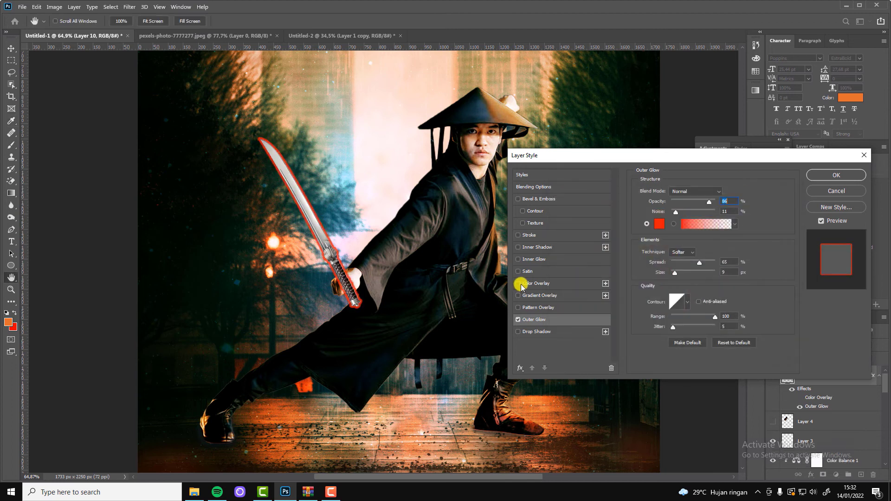
click(519, 307)
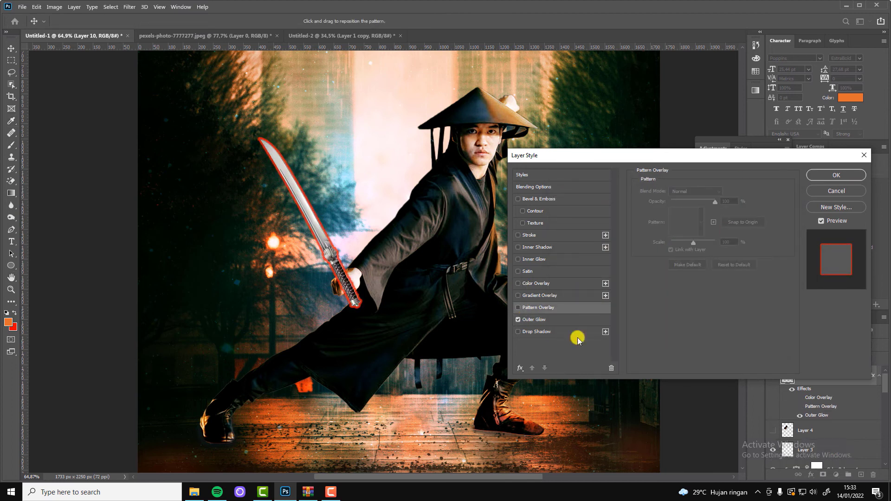
click(537, 247)
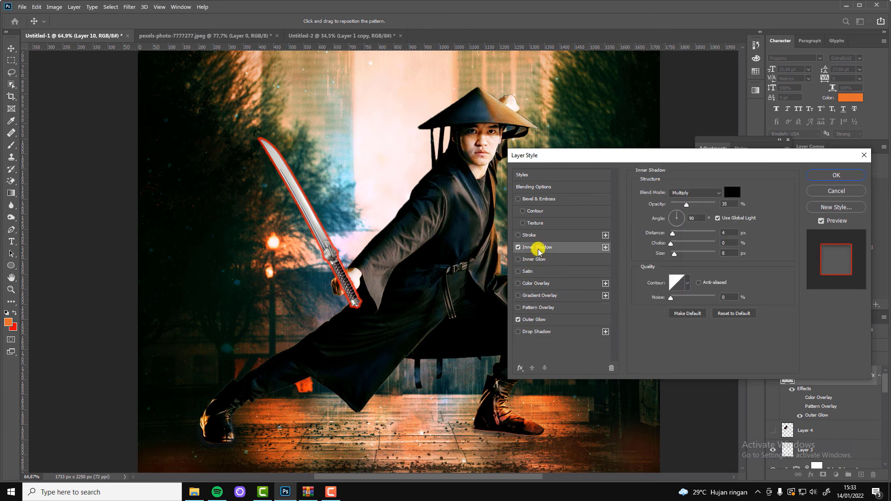
click(519, 248)
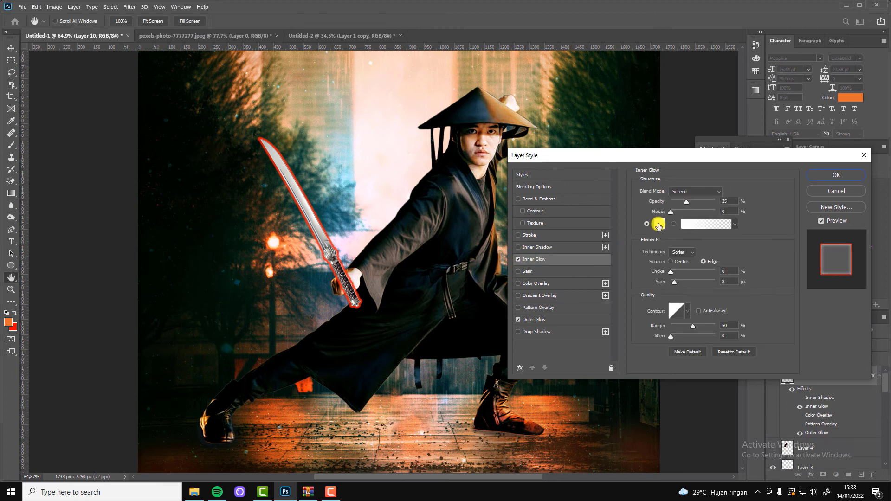
Add an orange Inner Glow to the sword with its size set to 0.
click(656, 225)
mouse_move(684, 327)
mouse_down()
mouse_move(687, 309)
mouse_move(687, 318)
mouse_up()
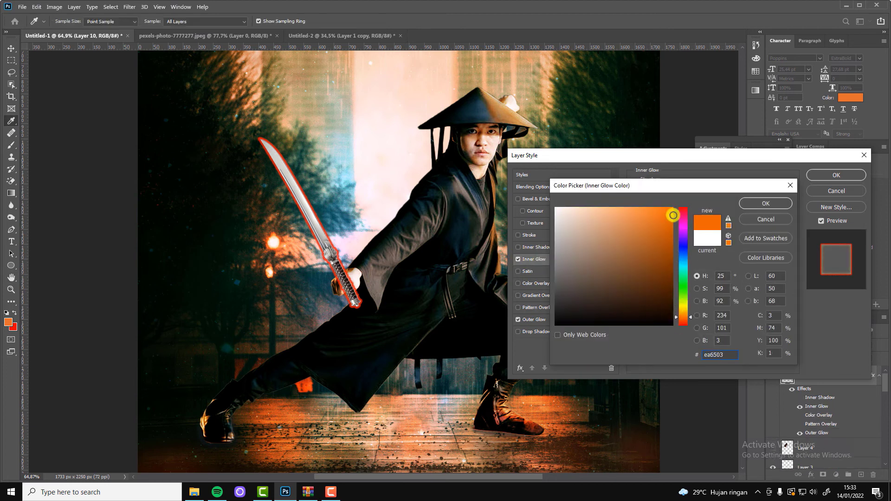
click(765, 203)
mouse_move(674, 282)
mouse_down()
mouse_move(662, 282)
mouse_move(682, 275)
mouse_up()
Try Color Burn, Color Dodge and Color on the outer glow, keep Normal, and apply the style.
click(533, 319)
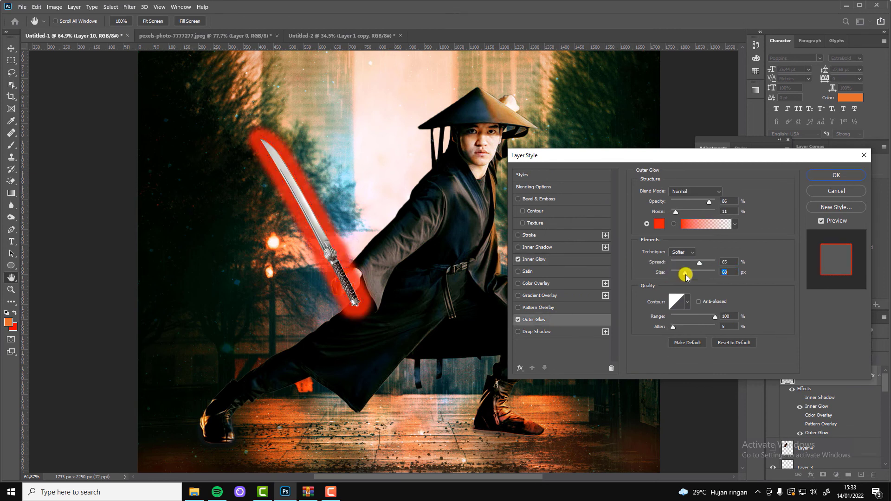
click(695, 191)
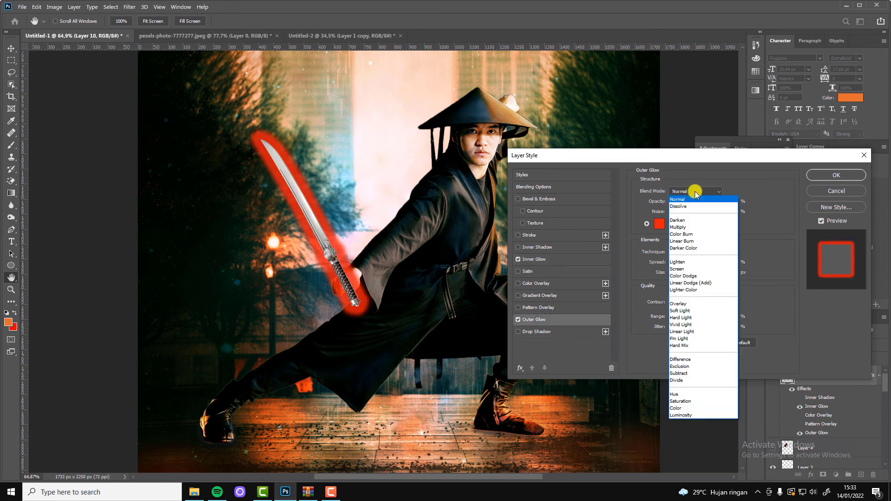
click(681, 233)
click(691, 191)
click(688, 276)
click(695, 192)
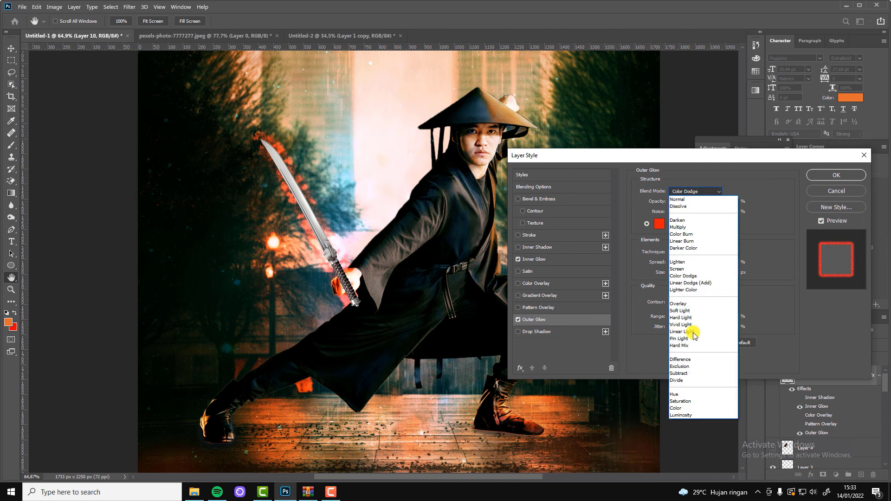
click(679, 407)
click(681, 195)
click(684, 192)
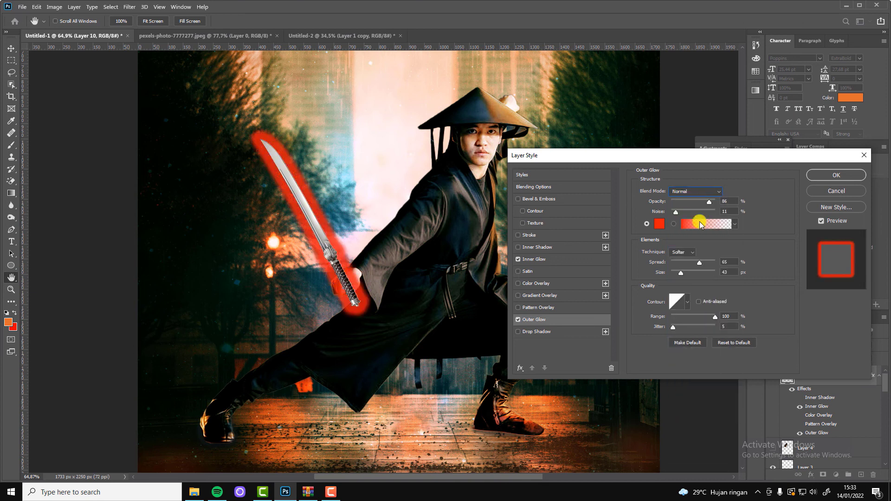
click(829, 176)
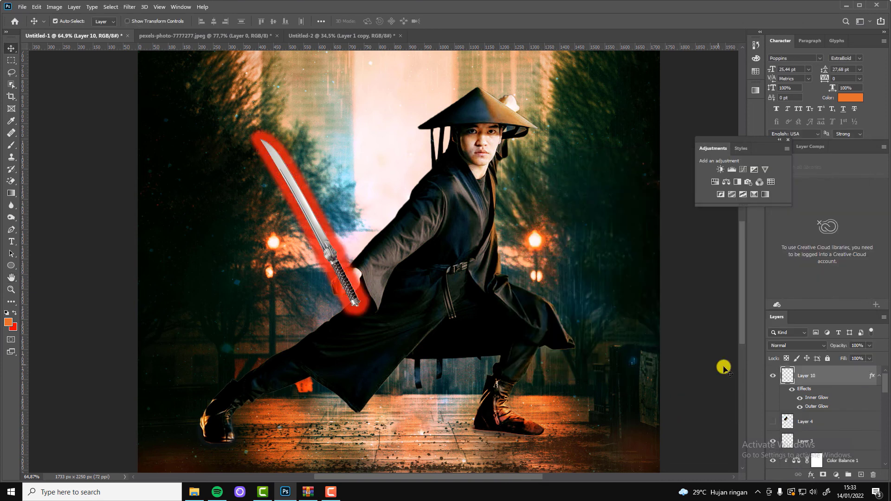
Add a layer mask to Layer 10 and mask out the glow around the handle.
click(822, 474)
click(11, 145)
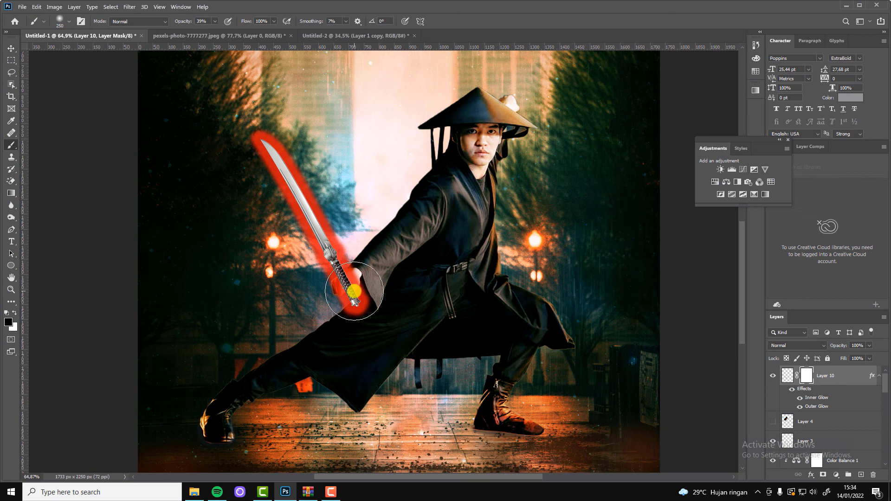
drag(348, 294, 357, 314)
click(792, 378)
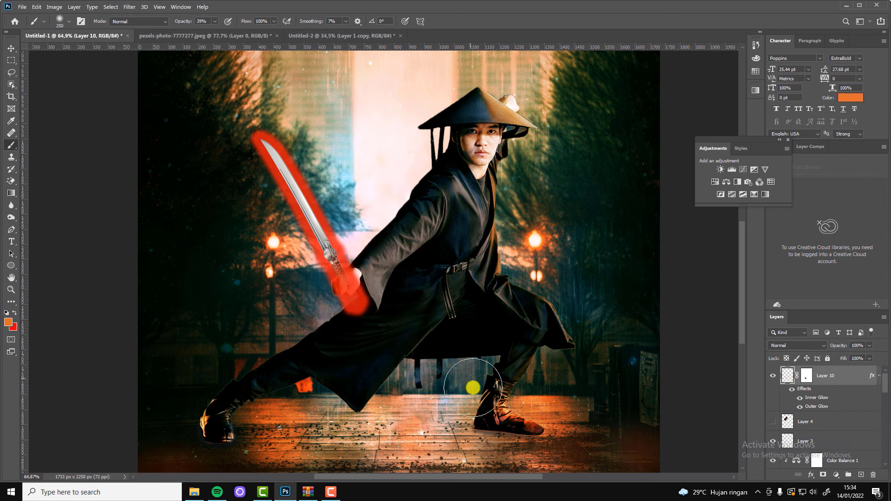
Compare the sword layer's visibility and switch off its Inner and Outer Glow effects.
key(v)
scroll(353, 276, down, 2)
scroll(327, 316, up, 3)
click(773, 375)
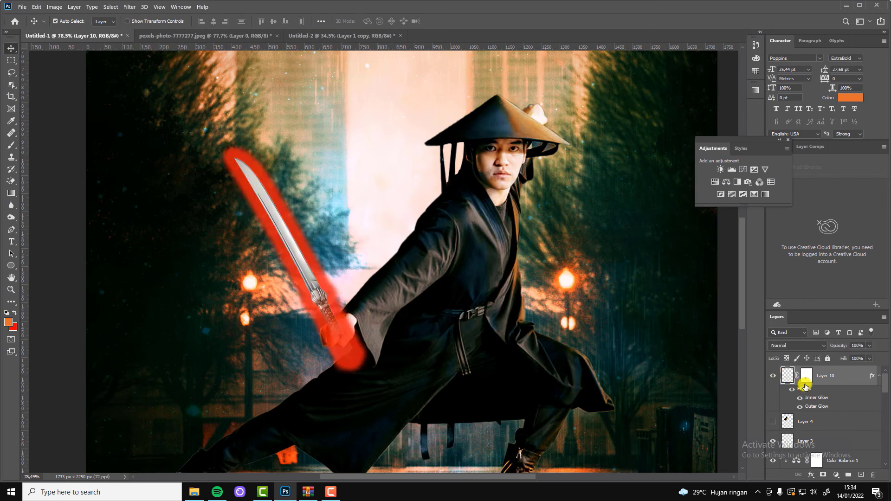
click(794, 393)
scroll(336, 296, down, 1)
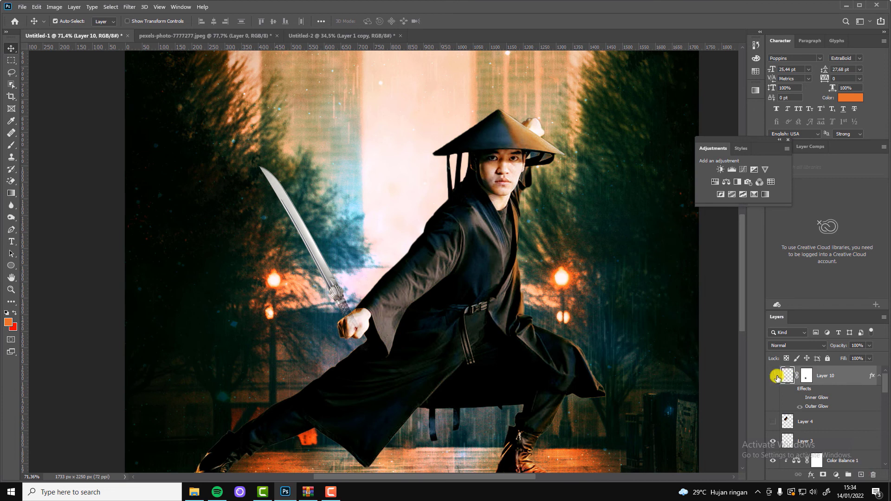
Add a saturated red Solid Color fill layer set to Hard Light blending.
click(835, 475)
click(858, 272)
click(670, 215)
drag(683, 223, 685, 320)
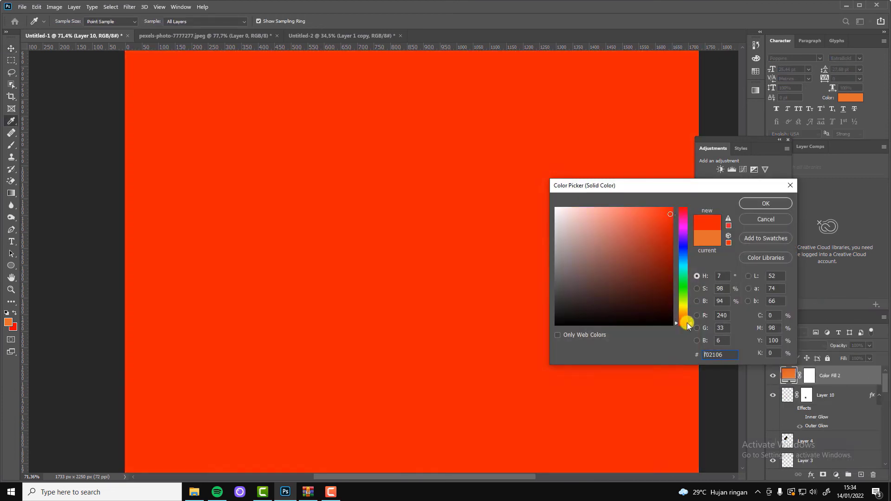
click(772, 205)
click(812, 345)
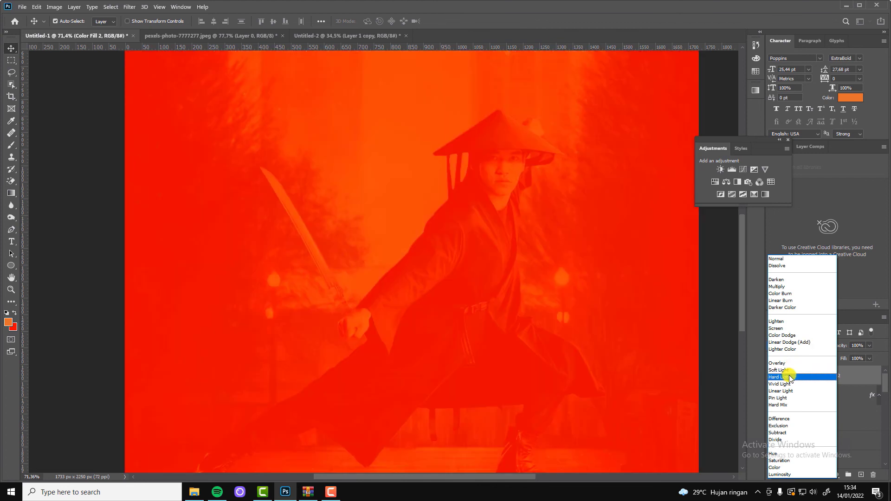
click(784, 377)
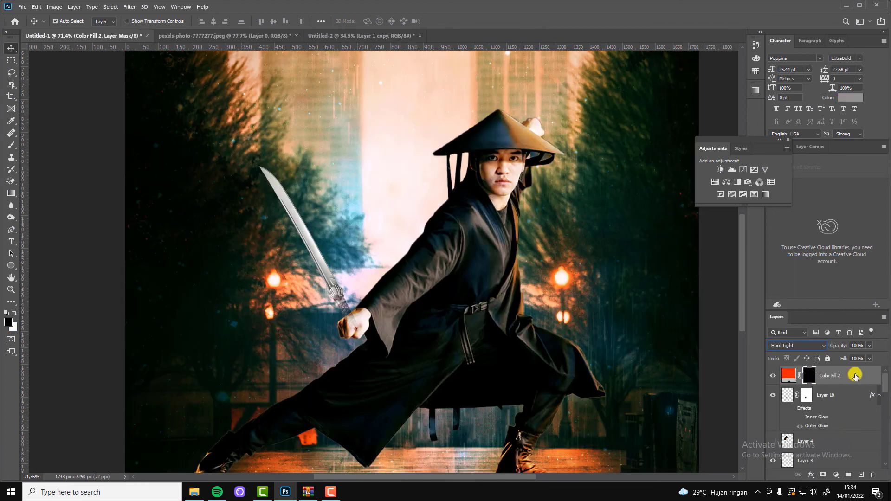
Paint the fill's mask white along the blade from tip to guard with a smaller brush.
key(b)
key(x)
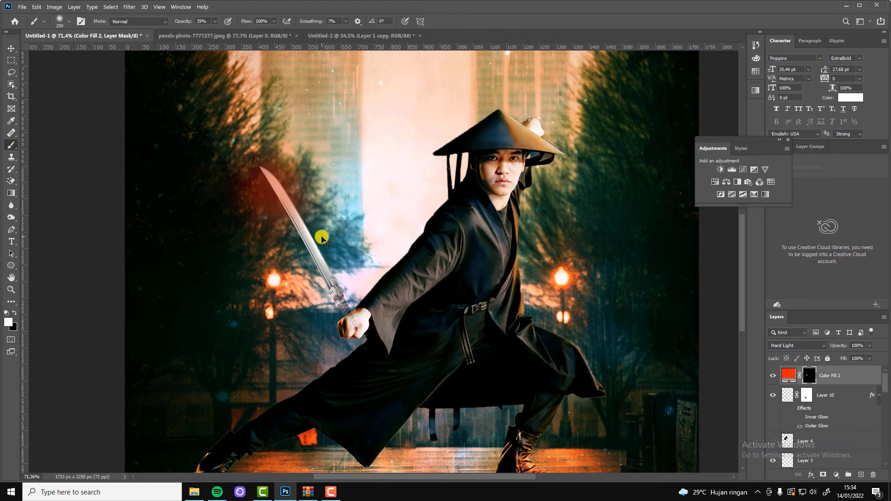
scroll(307, 225, up, 3)
key(bracketleft)
key(bracketleft)
key(bracketleft)
drag(246, 147, 341, 302)
drag(251, 147, 338, 307)
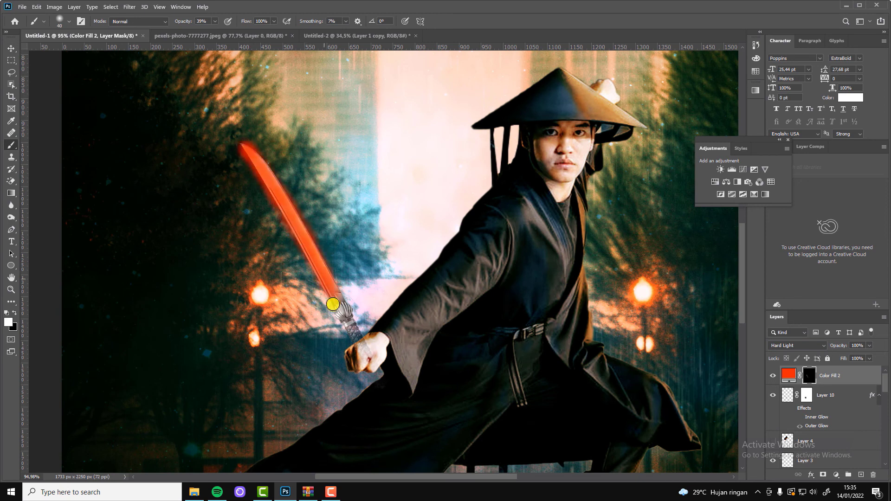
drag(250, 147, 343, 311)
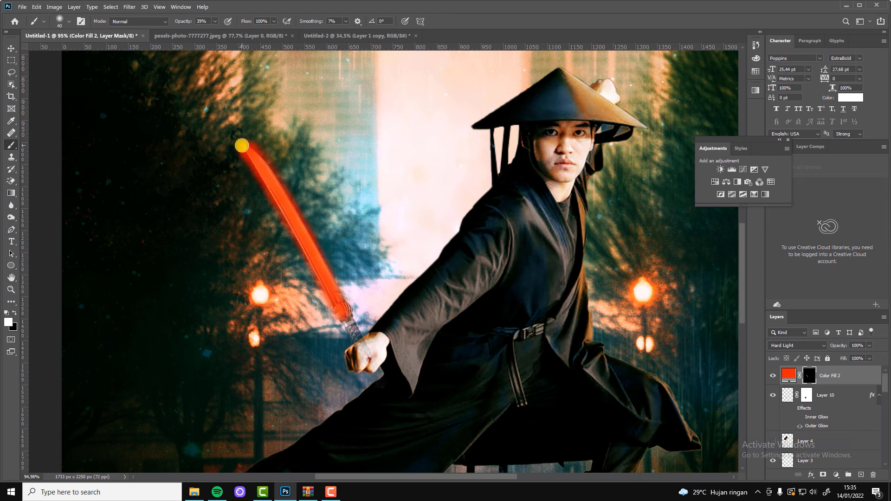
Soften the blade mask with Lens Blur and switch the red fill to Lighten blending.
key(ctrl+0)
click(129, 7)
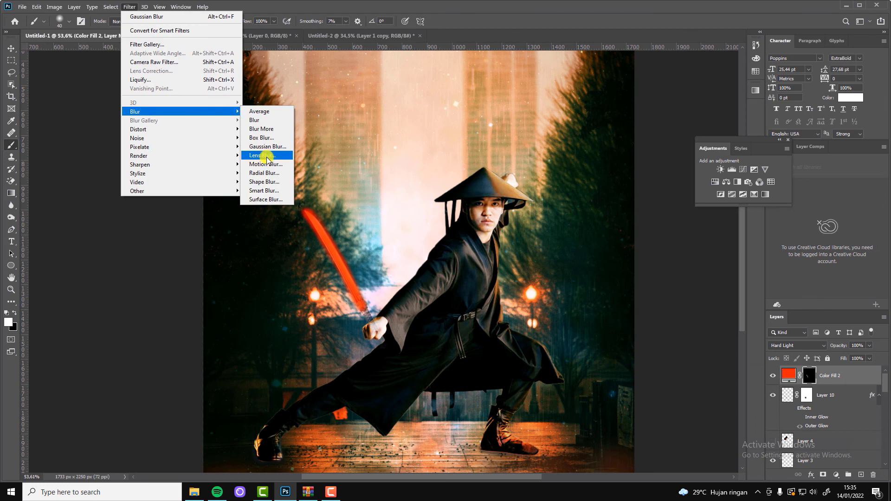
click(269, 162)
click(828, 29)
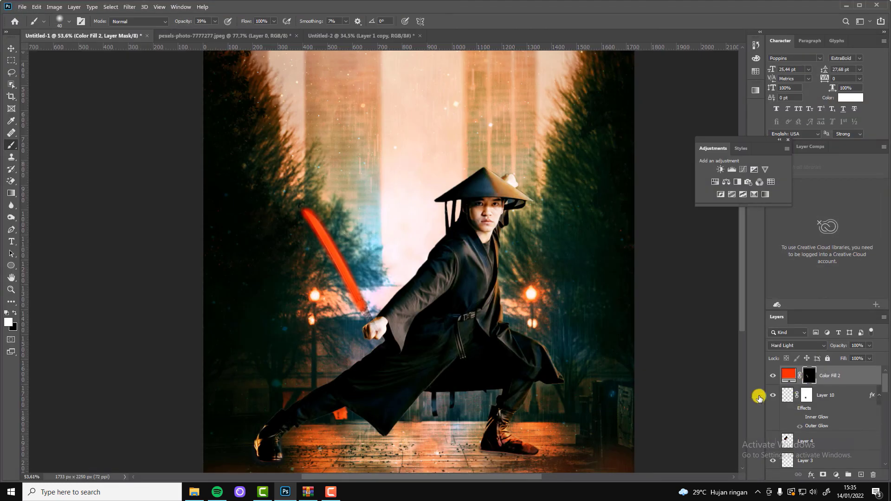
scroll(372, 333, up, 2)
click(796, 345)
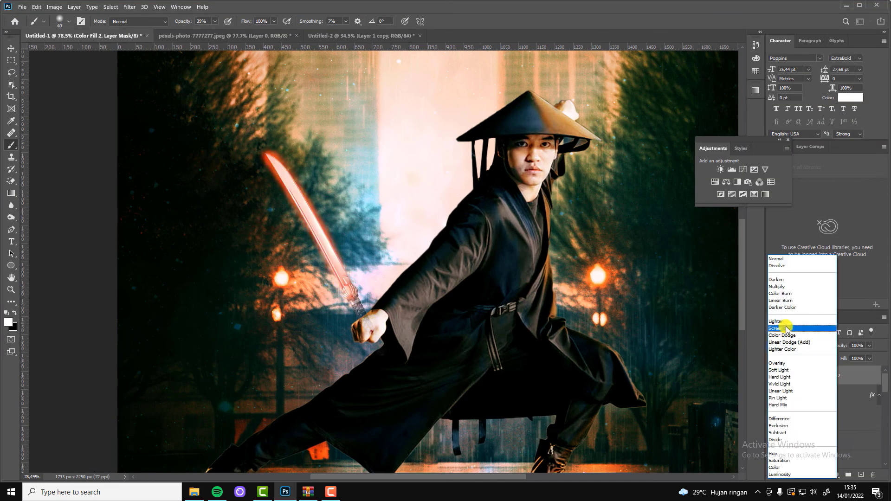
click(821, 337)
scroll(412, 371, down, 3)
scroll(318, 227, up, 5)
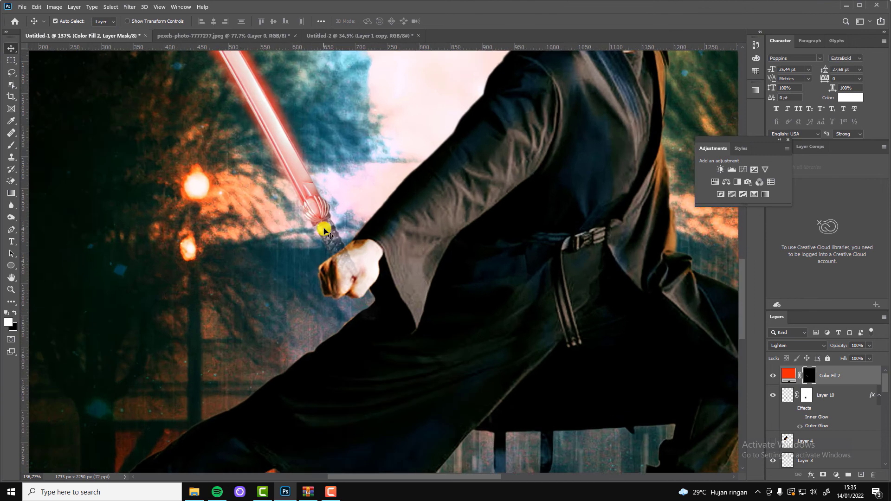
Brush Layer 10's mask so the sword hilt shows below the fist.
click(816, 396)
key(v)
scroll(821, 379, down, 2)
scroll(821, 379, up, 3)
click(806, 396)
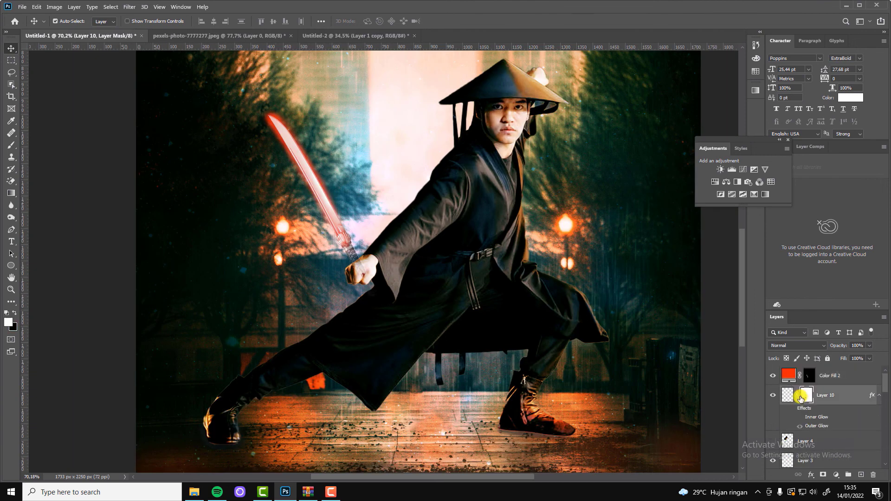
click(12, 145)
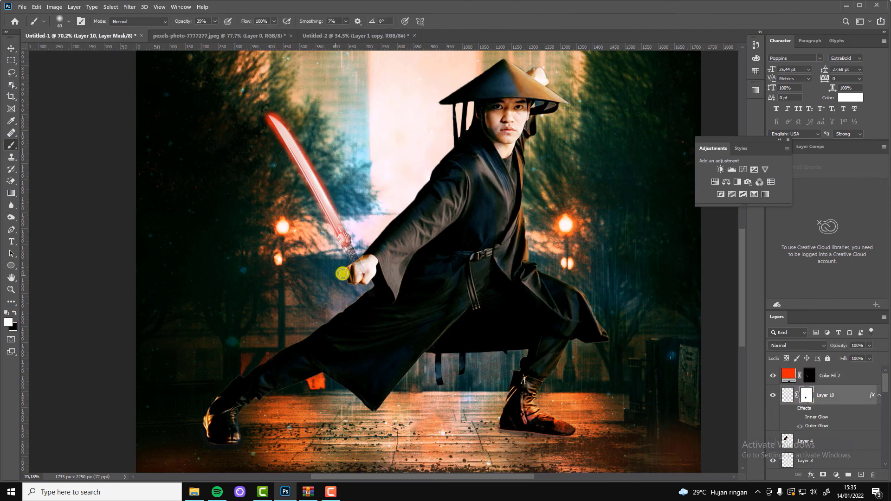
scroll(345, 250, up, 2)
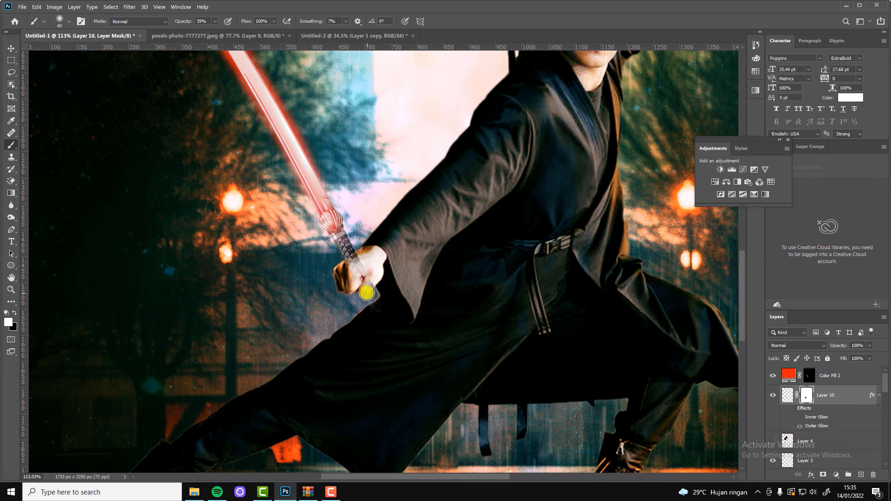
drag(364, 280, 371, 315)
click(14, 312)
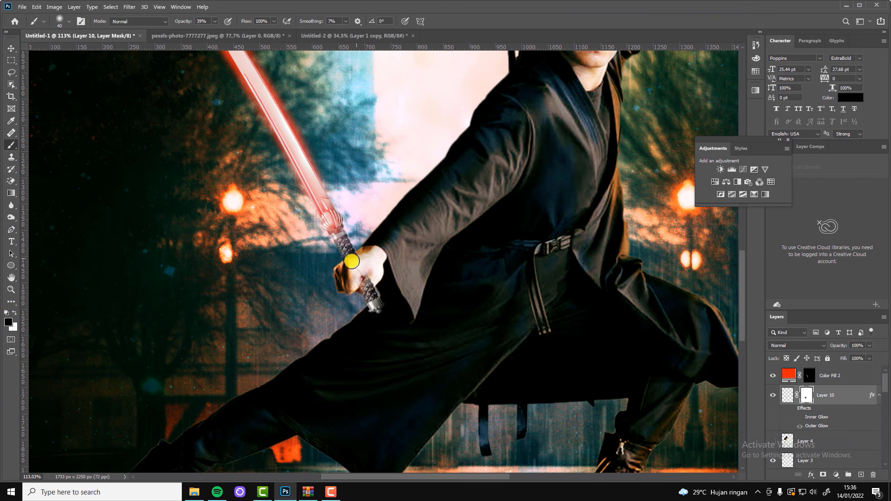
scroll(349, 287, down, 5)
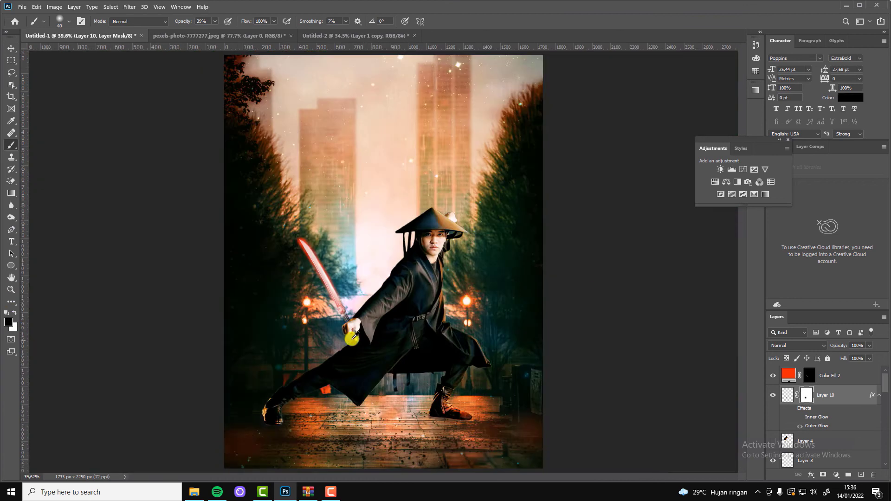
scroll(348, 388, up, 5)
key(x)
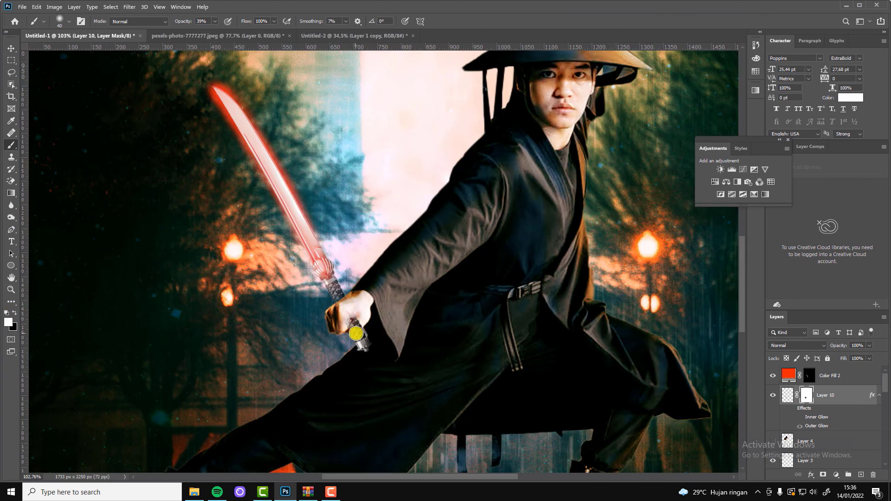
key(x)
scroll(339, 319, down, 5)
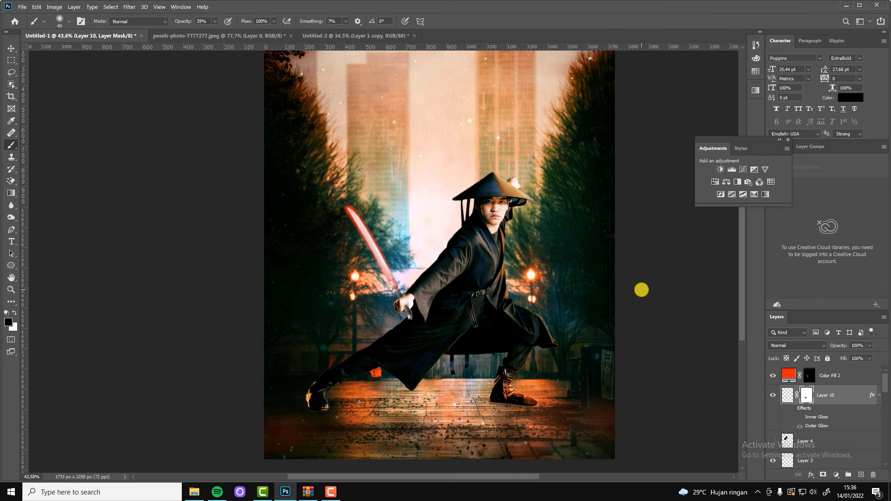
scroll(358, 315, up, 3)
Toggle the red glow fill layer off and on to compare the sword.
scroll(358, 316, down, 3)
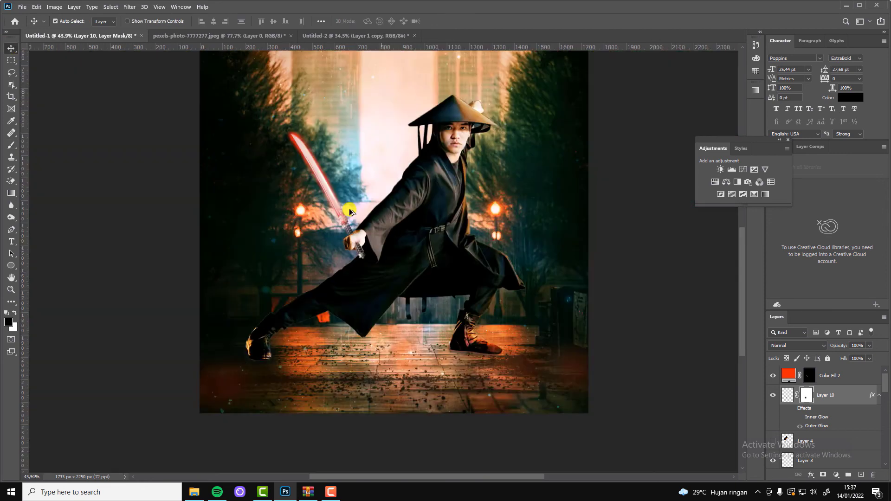
scroll(328, 249, up, 3)
key(v)
click(829, 375)
click(772, 375)
click(830, 394)
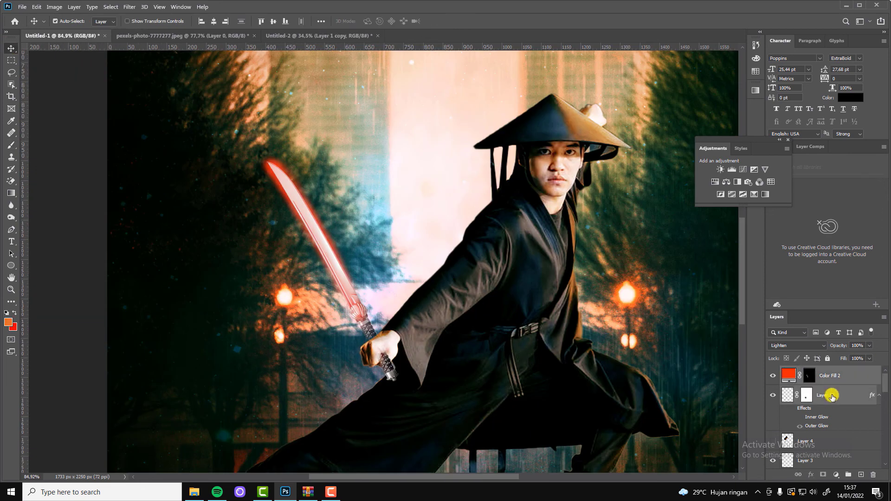
scroll(522, 389, down, 2)
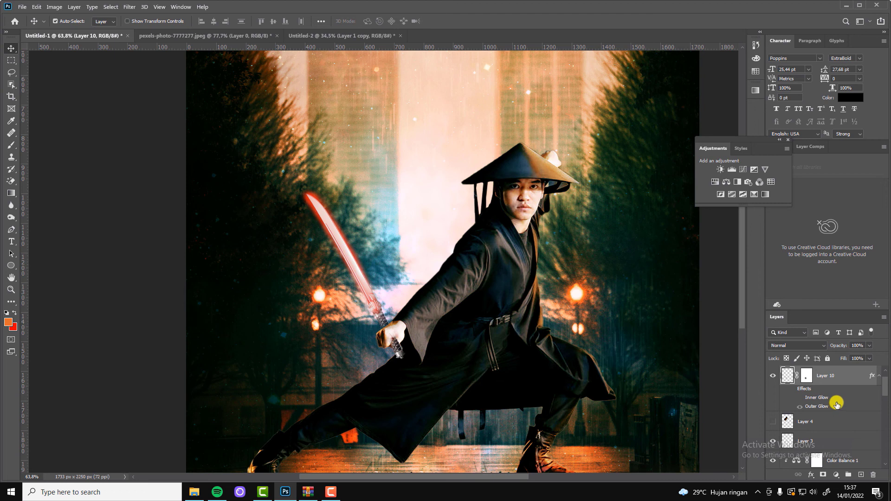
scroll(836, 404, up, 1)
Group the sword and Color Fill 2, duplicate the group, and shrink and rotate the copy beside the hat.
click(843, 382)
key(ctrl+g)
key(ctrl+j)
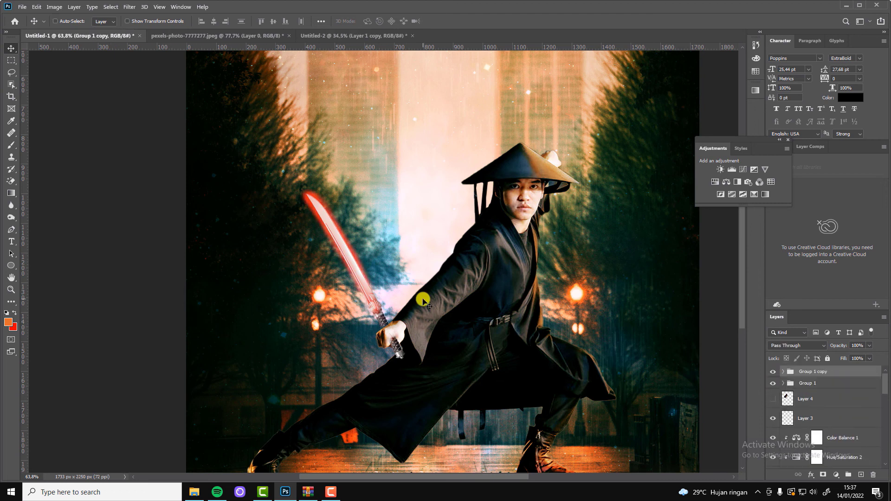
key(ctrl+t)
drag(358, 269, 548, 134)
mouse_move(598, 238)
mouse_down()
mouse_move(536, 155)
mouse_move(633, 120)
mouse_move(589, 144)
mouse_up()
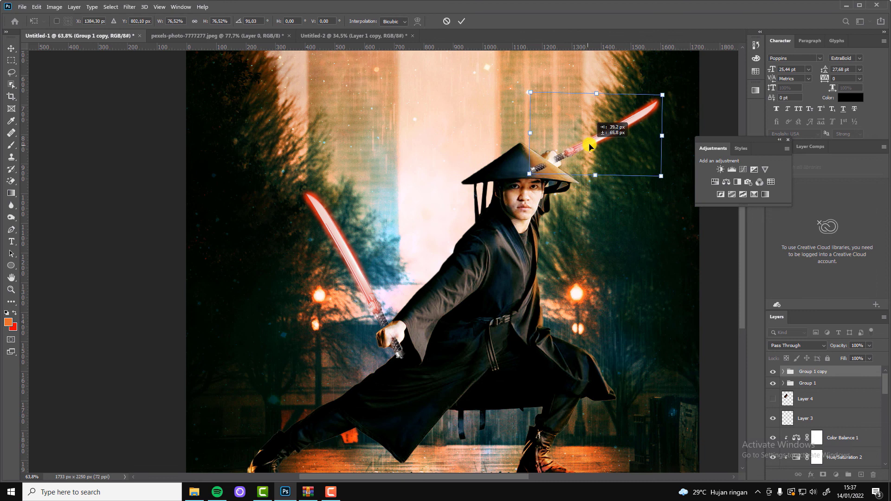
key(Return)
Brush the copied sword's mask to hide it behind the hat.
scroll(481, 215, up, 3)
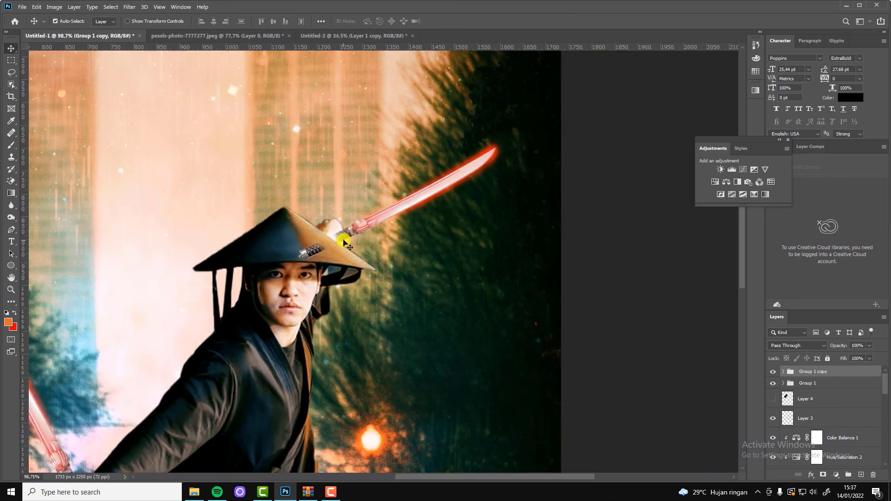
click(338, 235)
click(814, 407)
key(b)
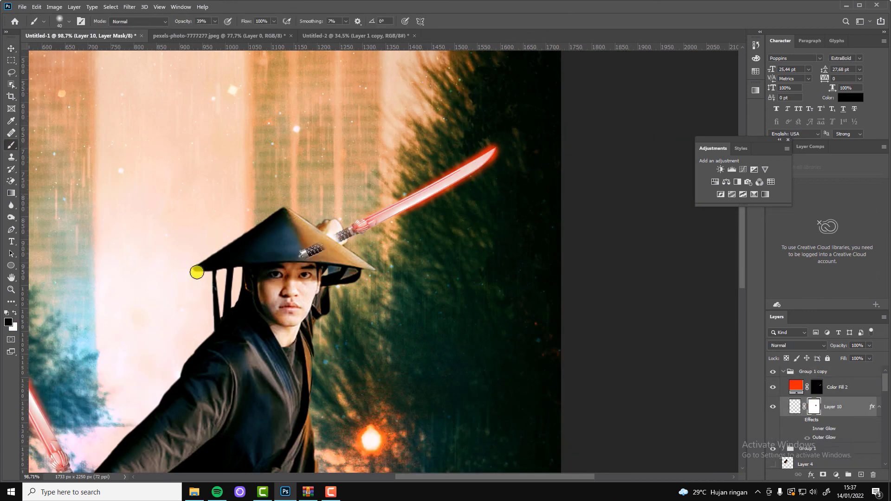
click(341, 238)
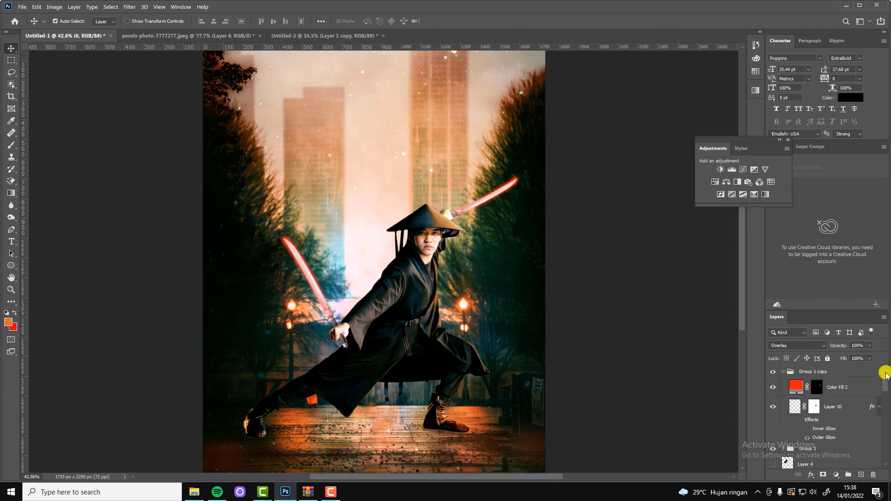
Merge all visible layers into a new Layer 11 and apply the Camera Raw filter to it.
key(ctrl+alt+shift+e)
key(ctrl+0)
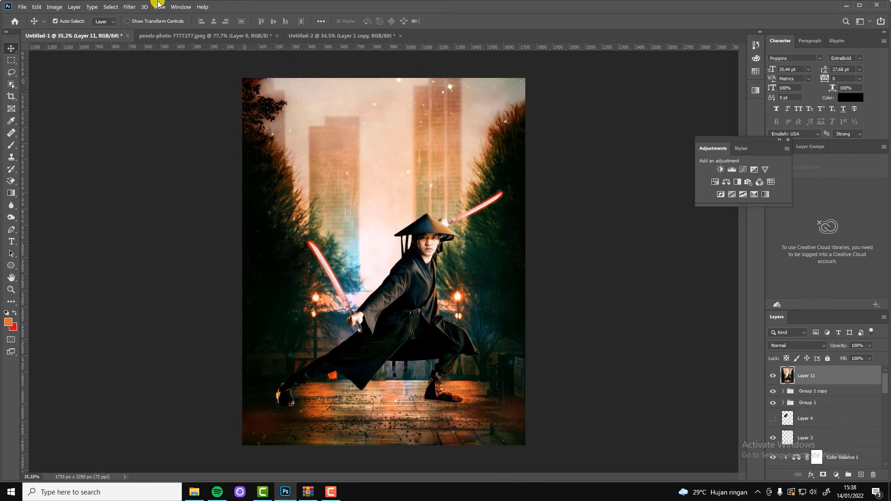
click(129, 7)
click(139, 62)
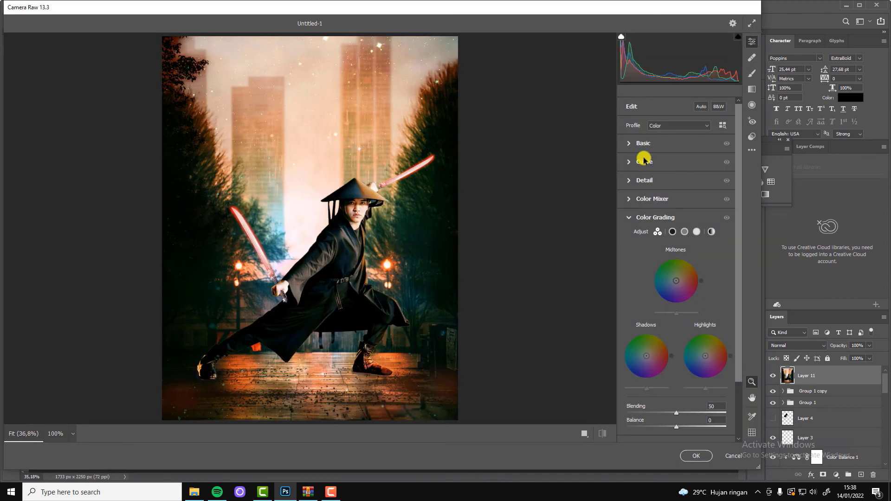
In Basic, warm the temperature, deepen shadows, add subtle clarity and a touch of dehaze.
click(643, 143)
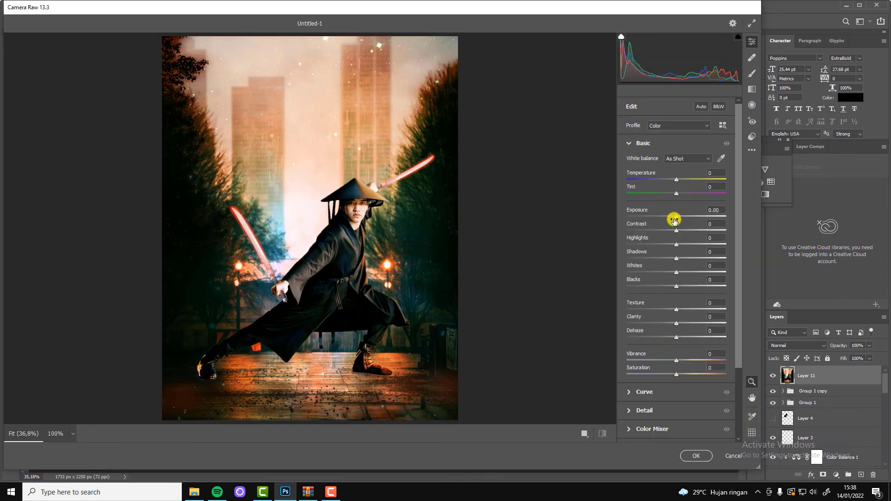
mouse_move(676, 179)
mouse_down()
mouse_move(691, 195)
mouse_move(679, 218)
mouse_up()
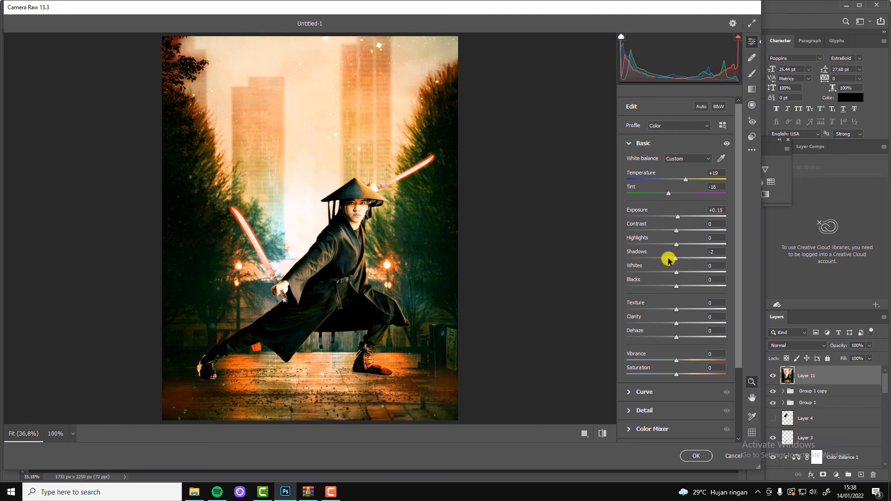
mouse_move(668, 259)
mouse_down()
mouse_move(681, 247)
mouse_move(673, 261)
mouse_up()
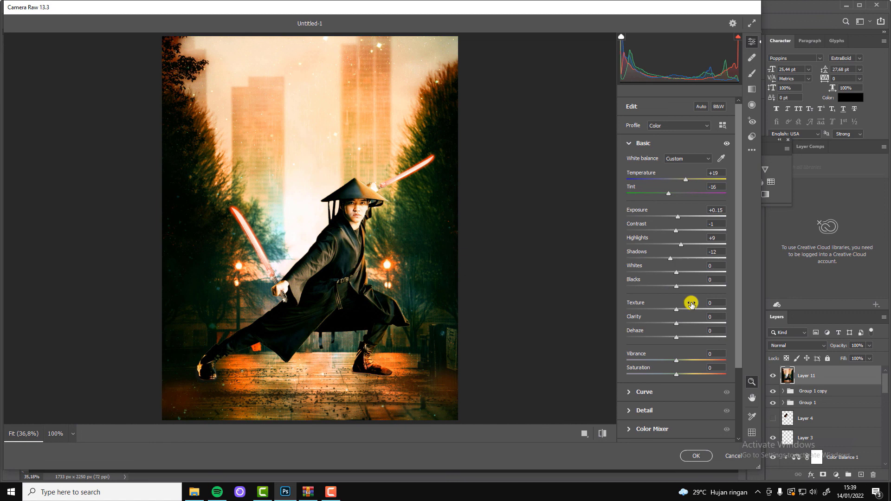
drag(674, 323, 694, 323)
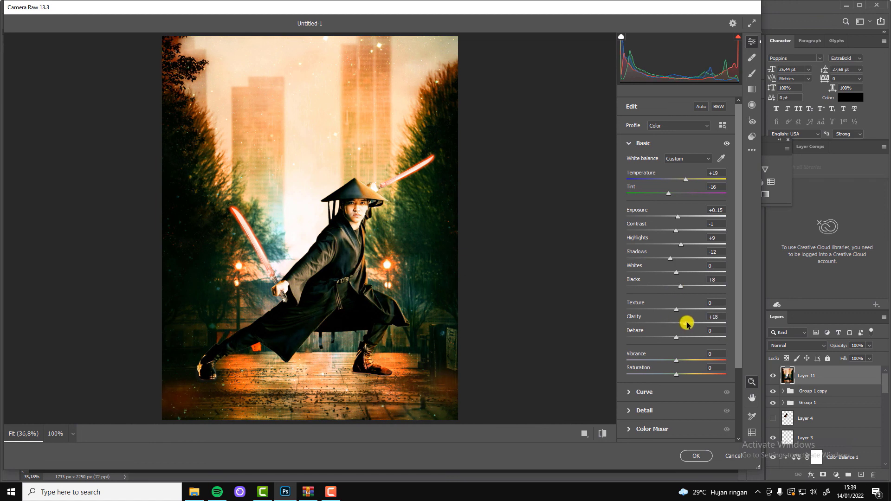
drag(694, 322, 678, 322)
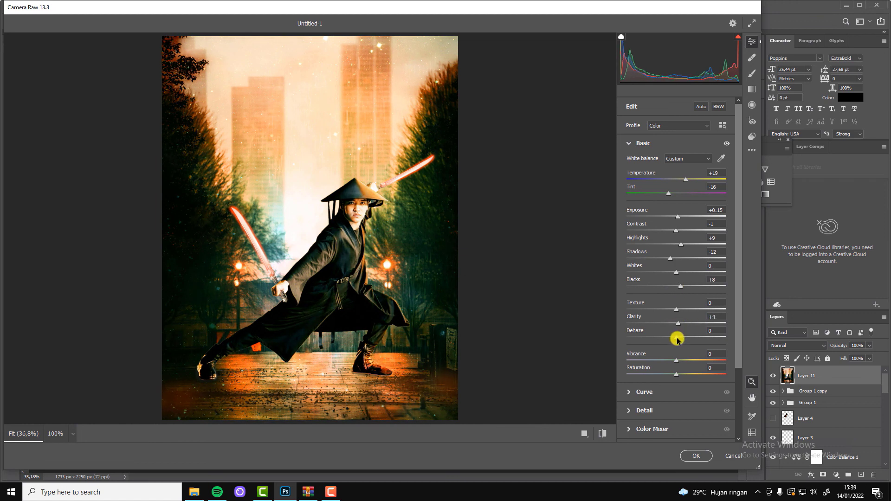
click(677, 340)
Add a dark edge vignette and brighten the midtone and shadow luminance in Color Grading.
click(635, 142)
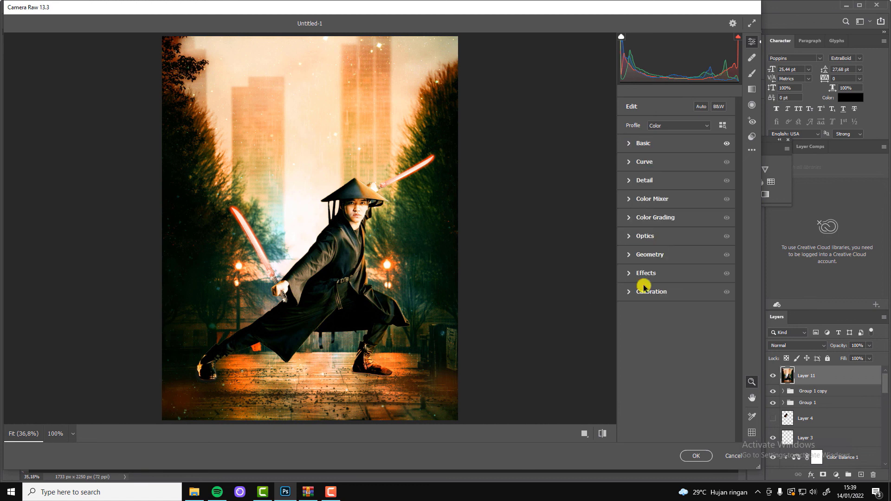
click(645, 273)
mouse_move(666, 310)
mouse_down()
mouse_move(680, 313)
mouse_move(662, 316)
mouse_up()
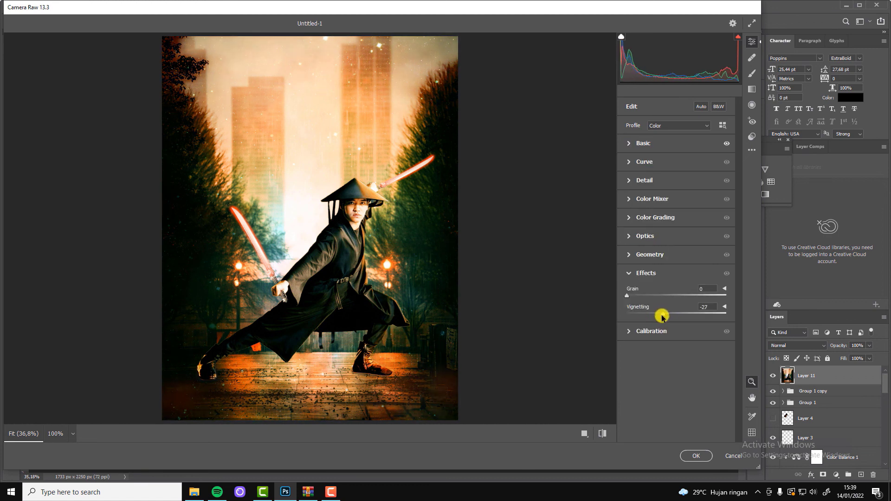
click(643, 218)
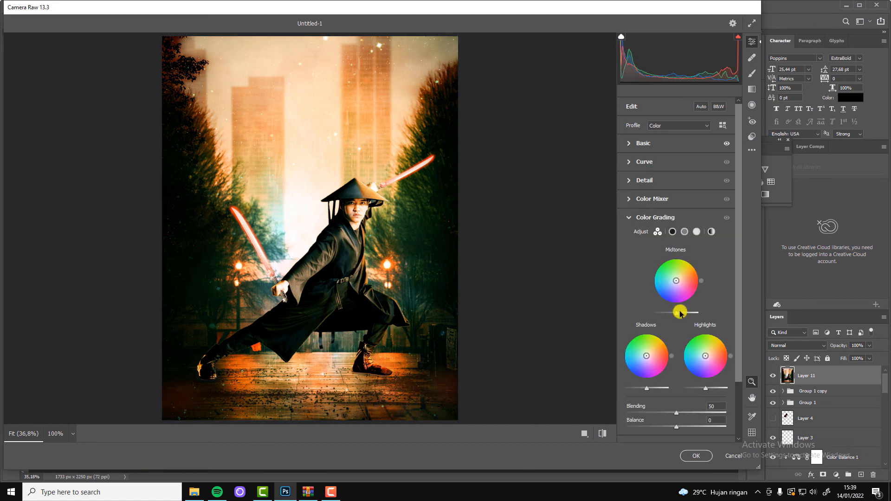
drag(676, 315, 681, 317)
drag(649, 389, 651, 388)
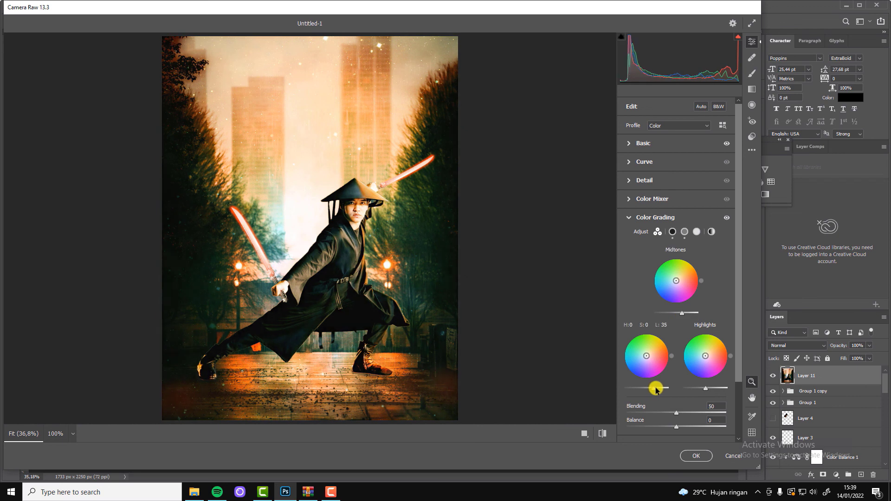
Apply the Camera Raw edits, add a Color Lookup layer and audition LUTs starting with Candlelight.
click(695, 456)
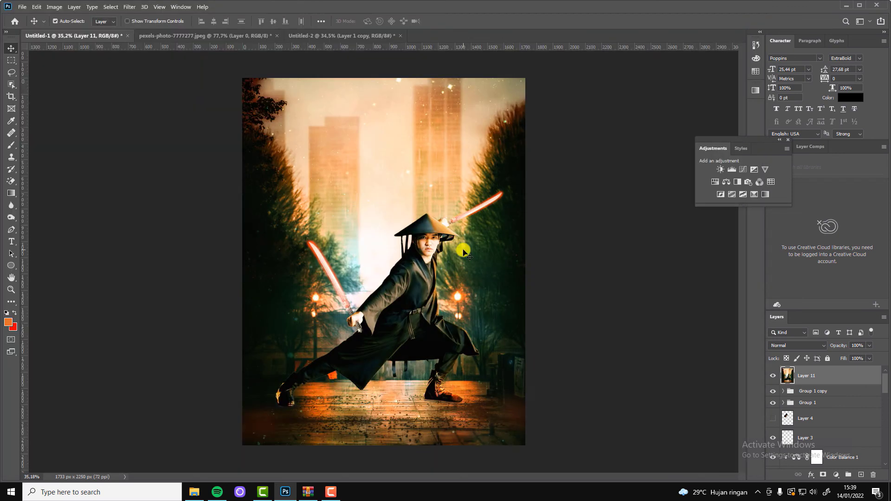
click(771, 182)
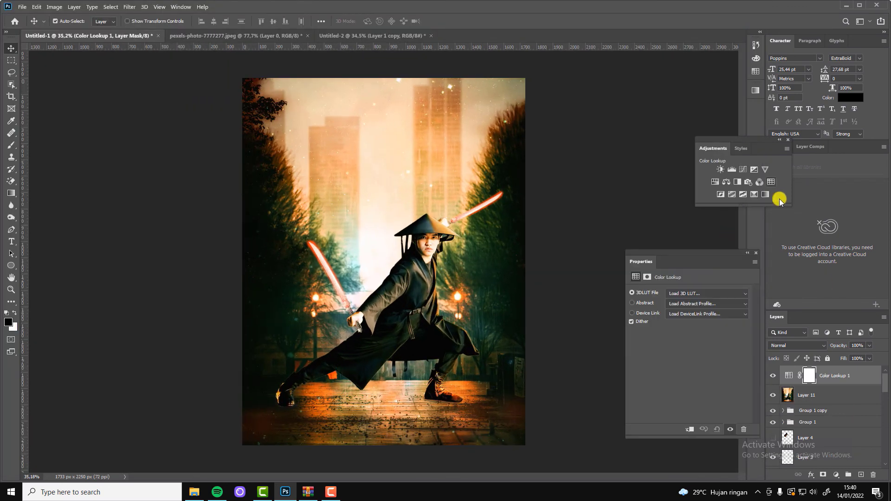
click(706, 293)
click(682, 69)
key(Down)
key(Down)
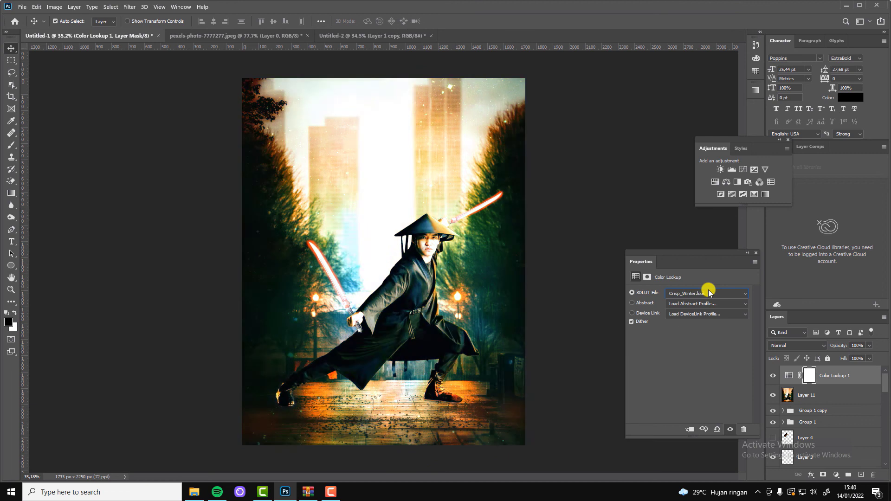
key(Down)
key(Down)
key(Down)
key(Down)
key(Down)
key(Down)
key(Down)
key(Down)
key(Down)
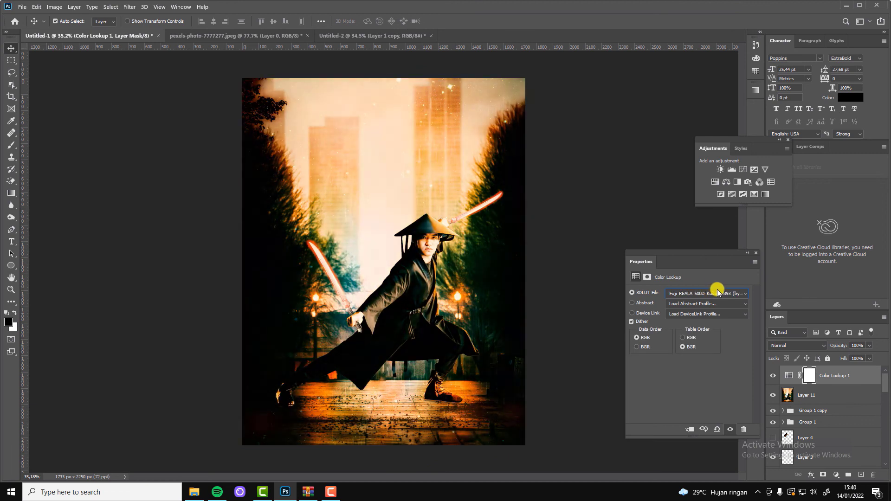
key(Down)
key(Down)
key(Down)
Settle on the EdgyAmber lookup table and reduce the layer opacity to about 41%.
key(Down)
key(Down)
key(Down)
key(Down)
key(Down)
click(716, 293)
key(Up)
key(Up)
key(Up)
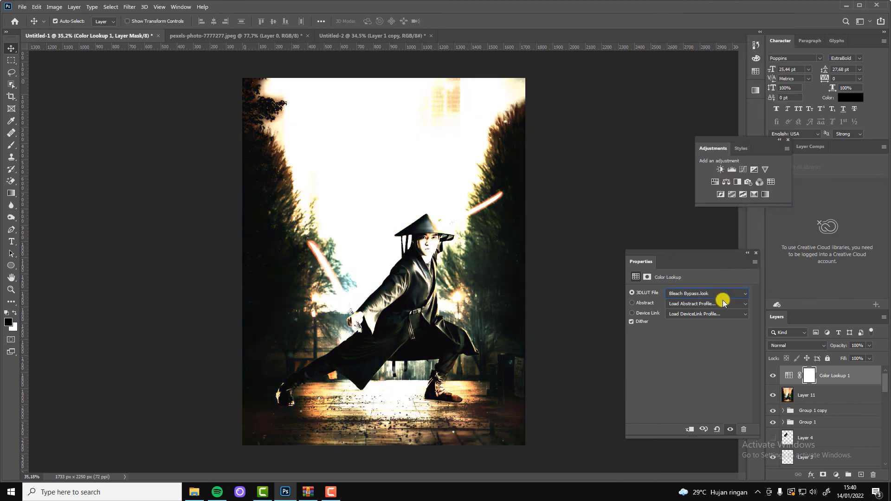
key(Up)
key(Up)
key(Up)
key(Escape)
key(Return)
key(Down)
key(Down)
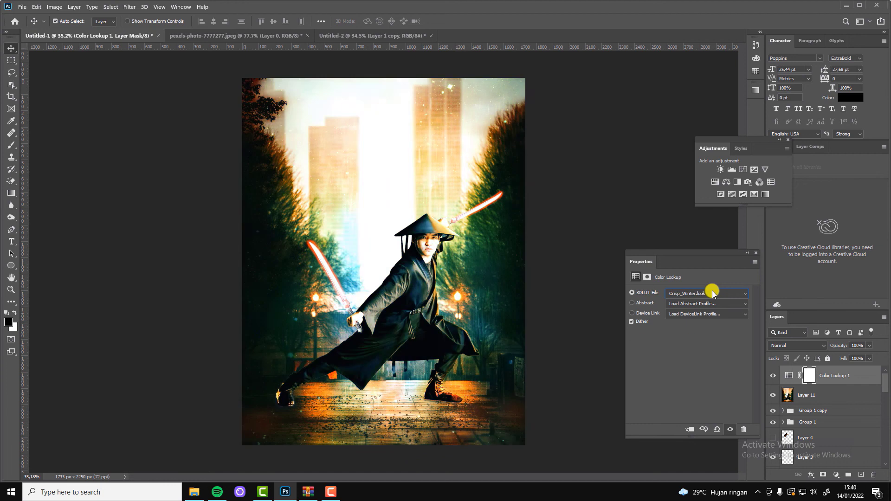
key(Down)
key(Down)
key(Down)
click(868, 345)
drag(871, 355, 829, 359)
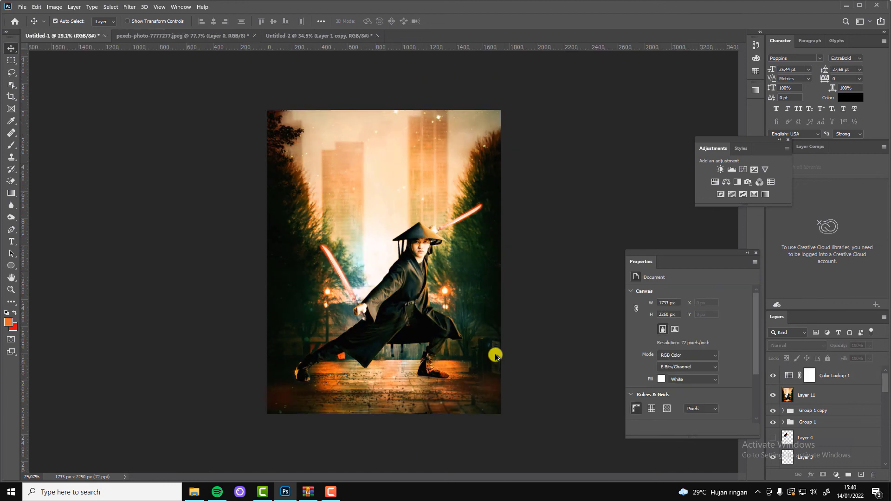
Move the fire layer to the top of the stack and set it to Screen blend mode.
click(218, 36)
click(297, 36)
key(ctrl+Tab)
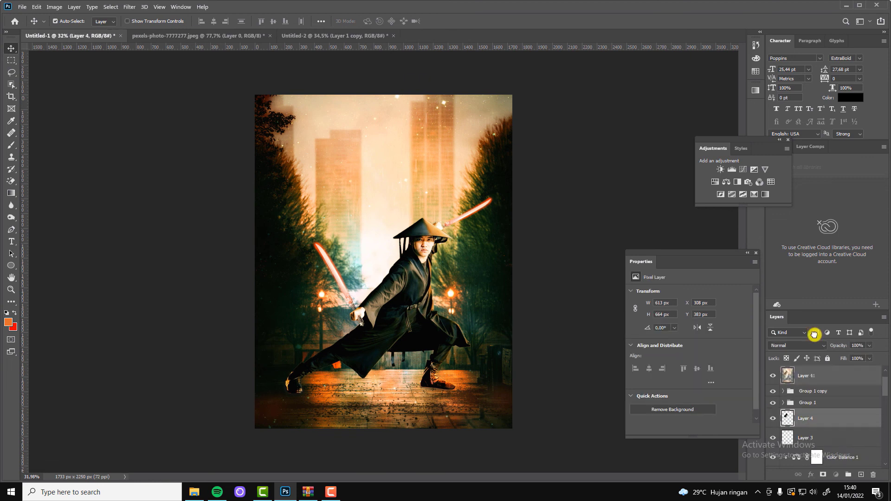
drag(777, 400, 808, 370)
drag(366, 202, 388, 267)
scroll(387, 266, up, 5)
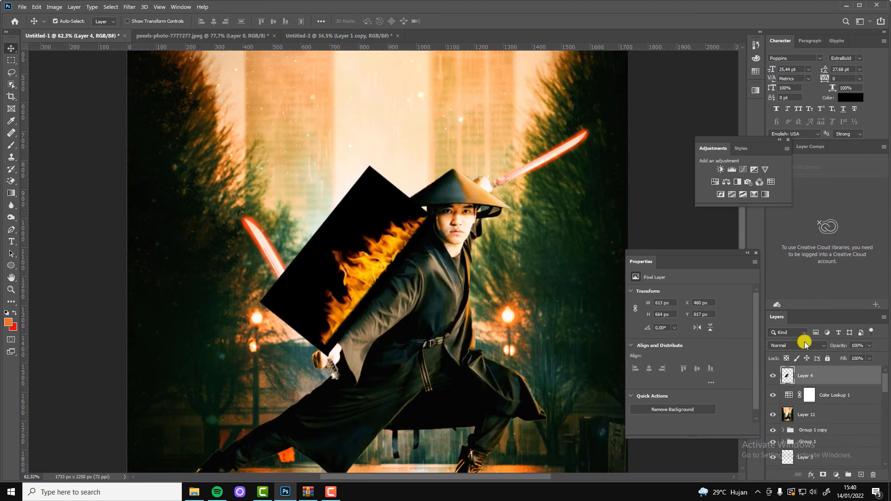
click(797, 345)
click(789, 330)
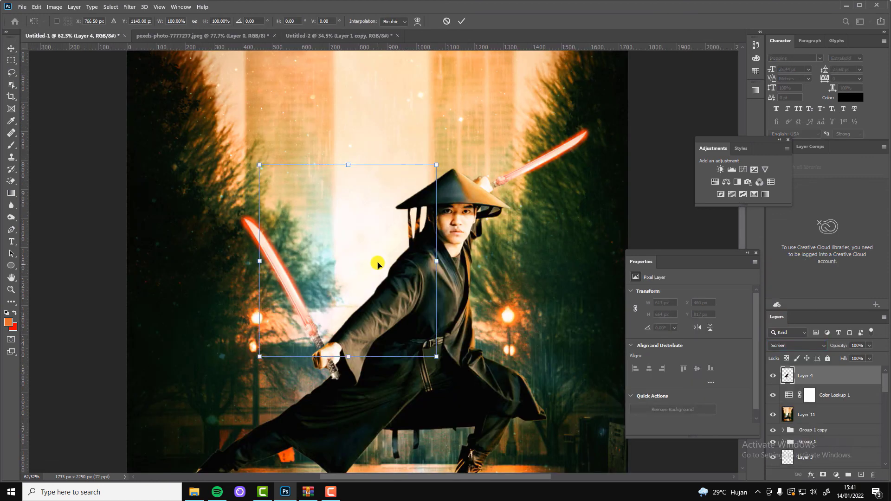
Rotate and reposition the flames onto the warrior's back leg, matching the leg's angle.
key(ctrl+t)
scroll(368, 398, down, 3)
mouse_move(368, 397)
mouse_down()
mouse_move(350, 364)
mouse_move(353, 343)
mouse_move(343, 371)
mouse_up()
key(Return)
scroll(309, 382, up, 5)
mouse_move(315, 287)
mouse_down()
mouse_move(318, 307)
mouse_move(414, 350)
mouse_up()
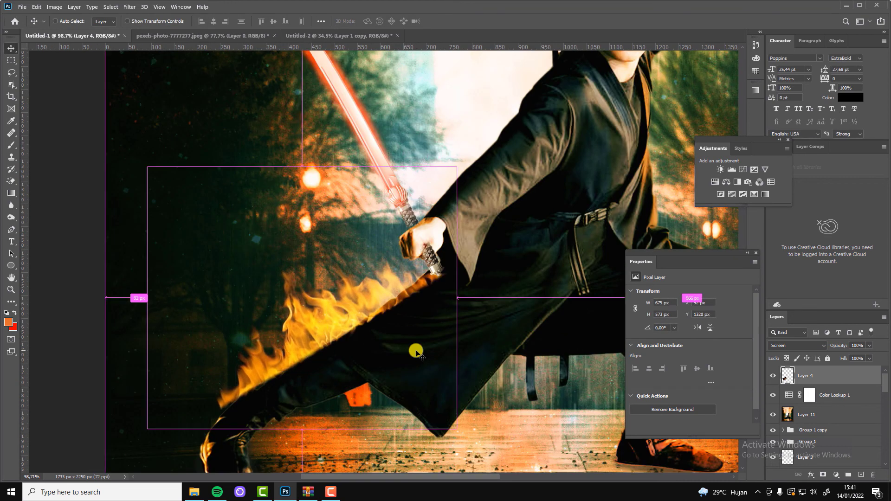
key(ctrl+t)
drag(487, 348, 408, 324)
key(Return)
scroll(405, 223, down, 3)
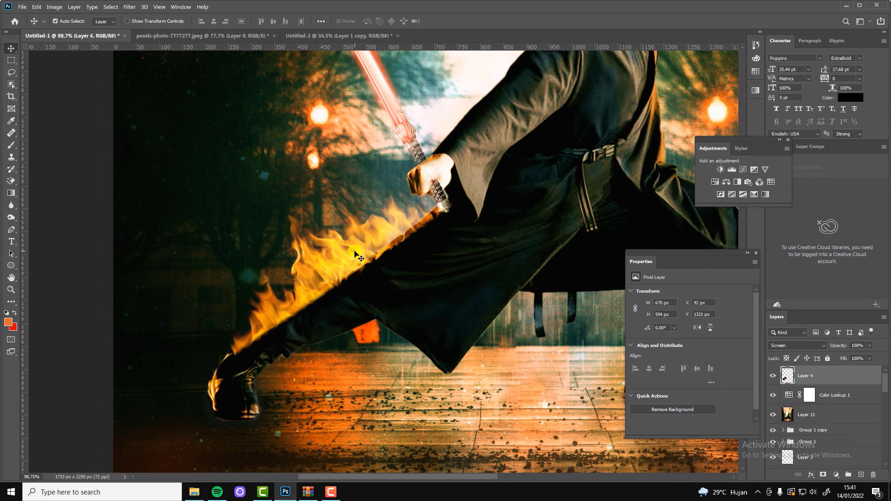
Add a layer mask to the fire and brush away the flames' hard edges.
click(821, 475)
click(11, 144)
mouse_move(436, 214)
mouse_down()
mouse_move(338, 290)
mouse_move(232, 350)
mouse_move(278, 314)
mouse_move(283, 328)
mouse_move(270, 333)
mouse_up()
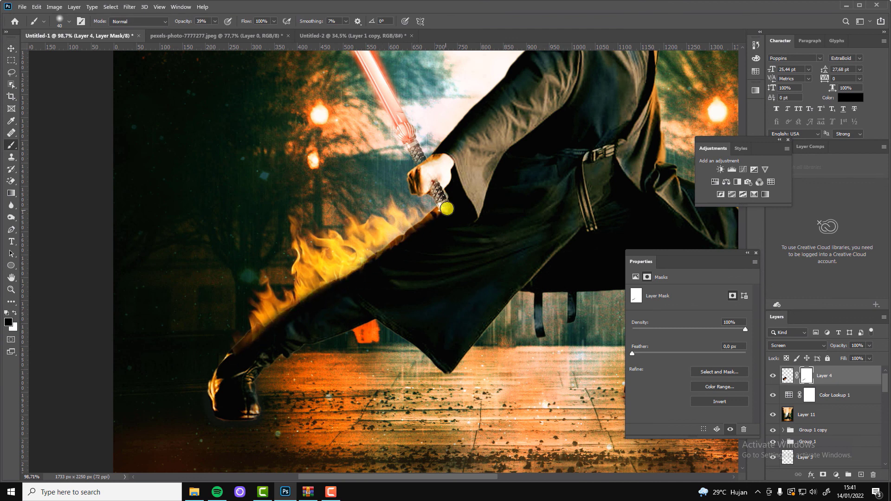
scroll(459, 236, down, 3)
scroll(388, 350, up, 2)
Add a Levels adjustment clipped to the fire layer and darken its midtones.
click(11, 49)
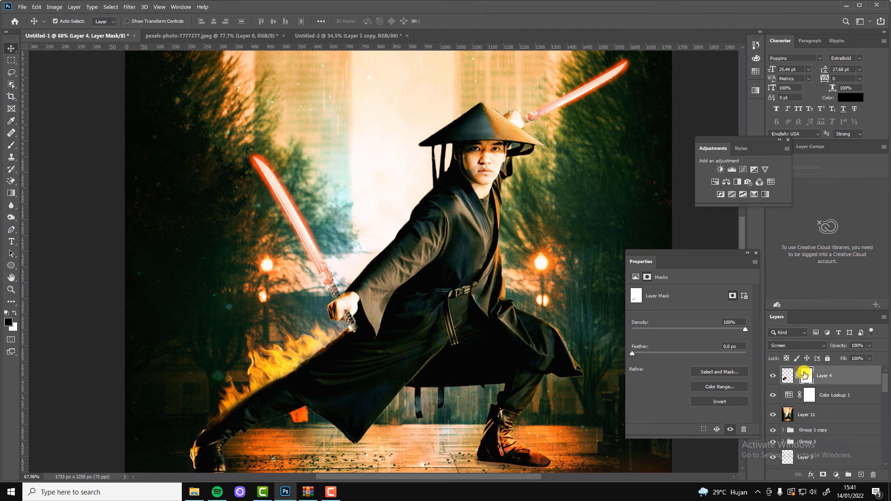
click(835, 475)
click(796, 330)
click(688, 430)
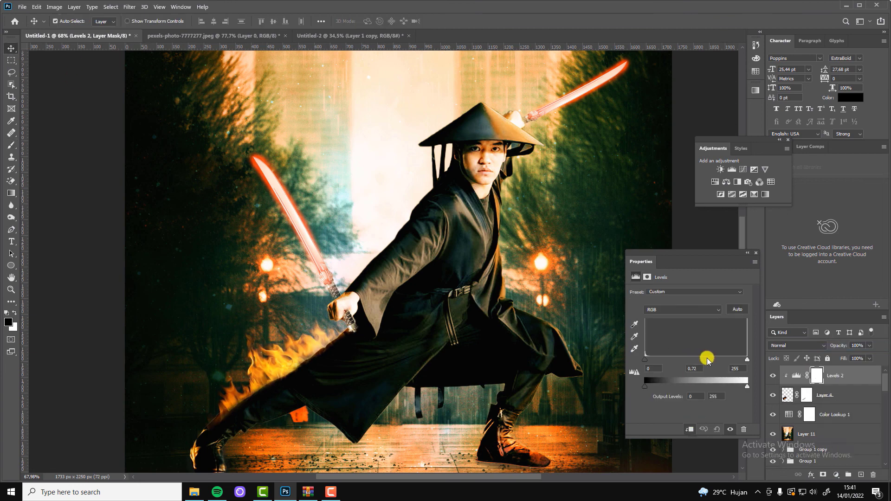
Deselect all layers, close the Properties panel, and view the composite in Full Screen Mode.
click(453, 318)
scroll(446, 287, down, 2)
scroll(446, 287, up, 2)
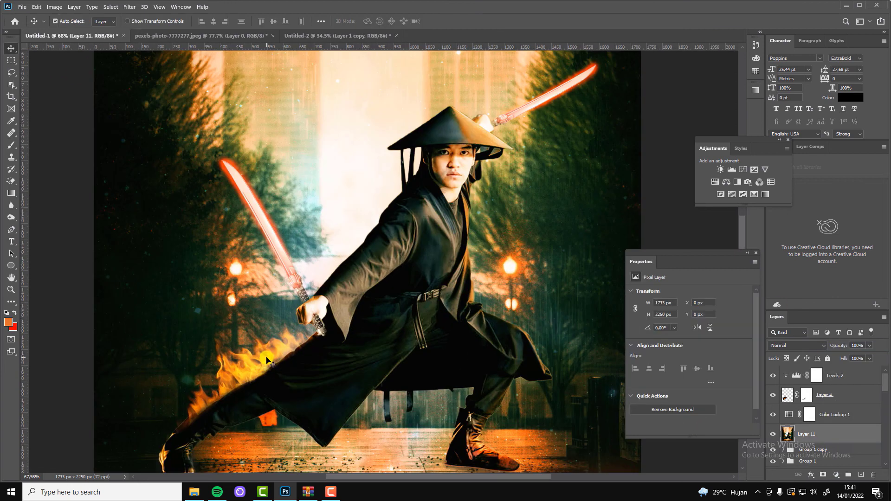
click(318, 360)
scroll(318, 360, down, 2)
scroll(318, 359, down, 1)
click(580, 297)
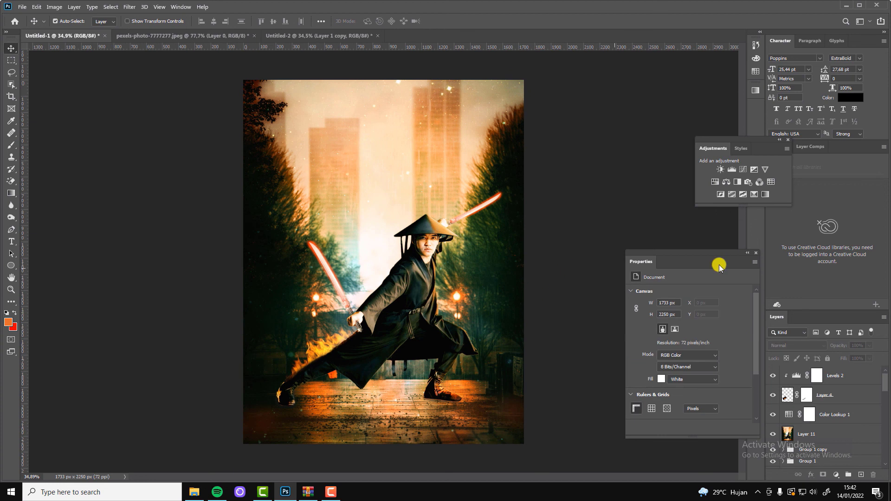
click(755, 253)
key(f)
key(f)
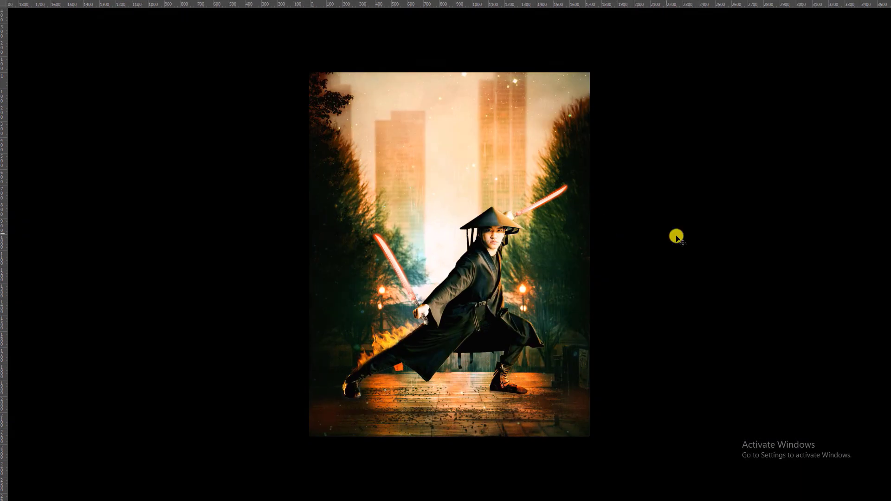